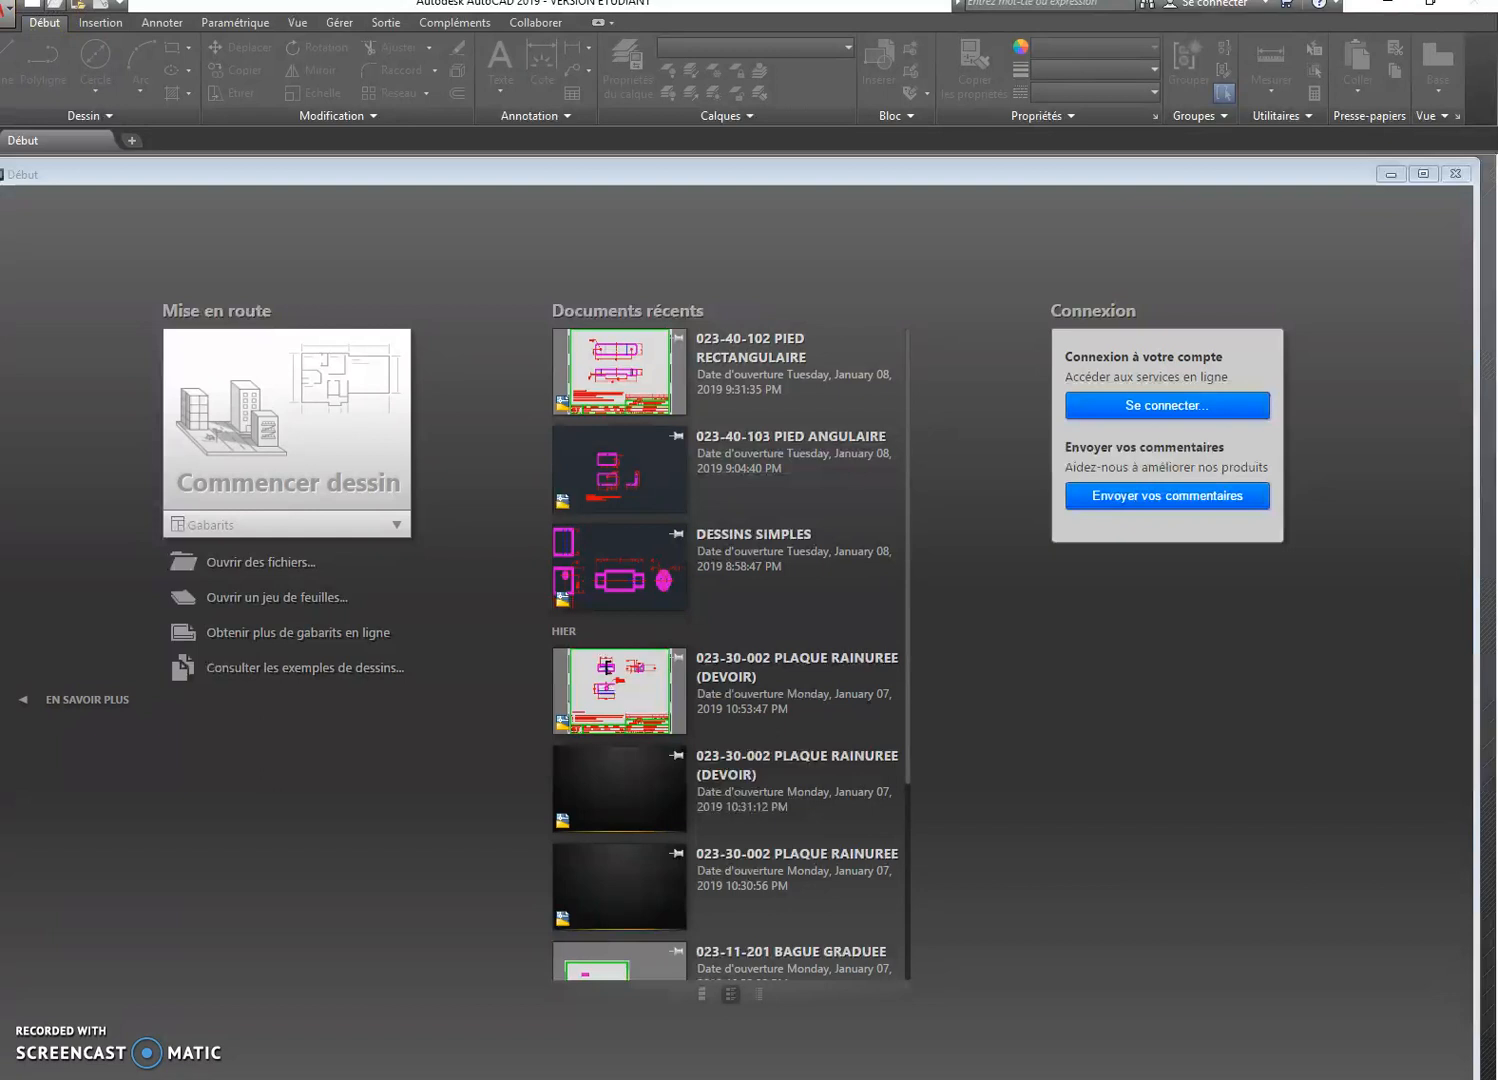
Open the drawing 023-40-102 PIED RECTANGULAIRE.DWG and switch from the layout to model space
click(55, 4)
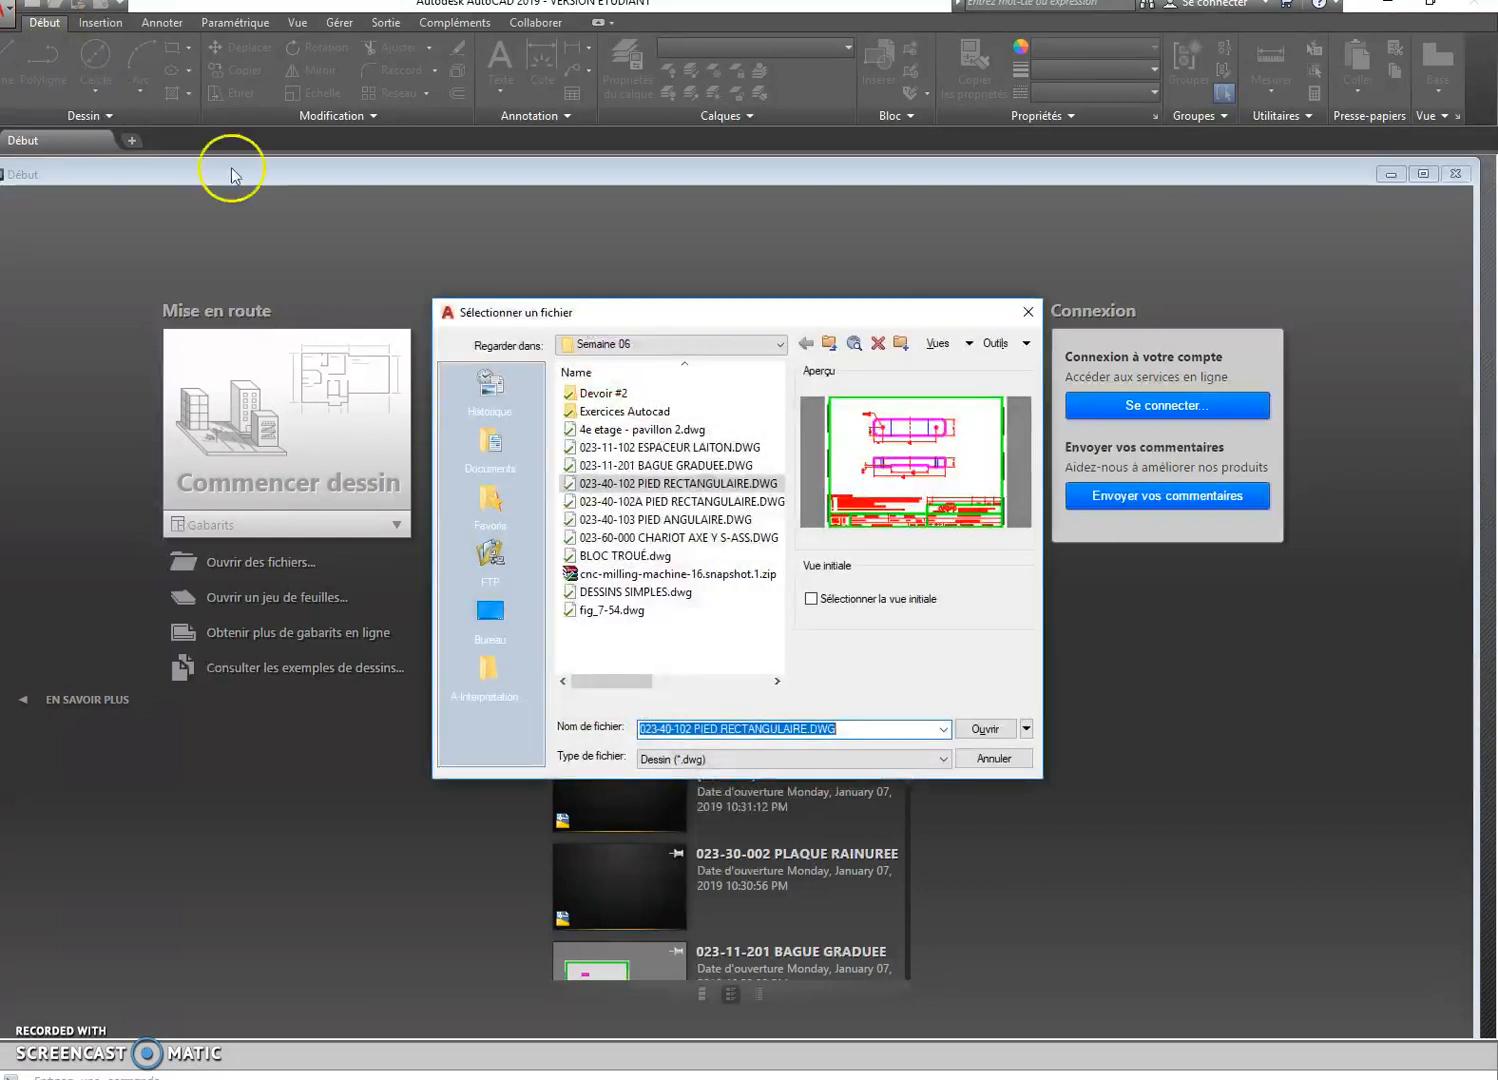
click(665, 485)
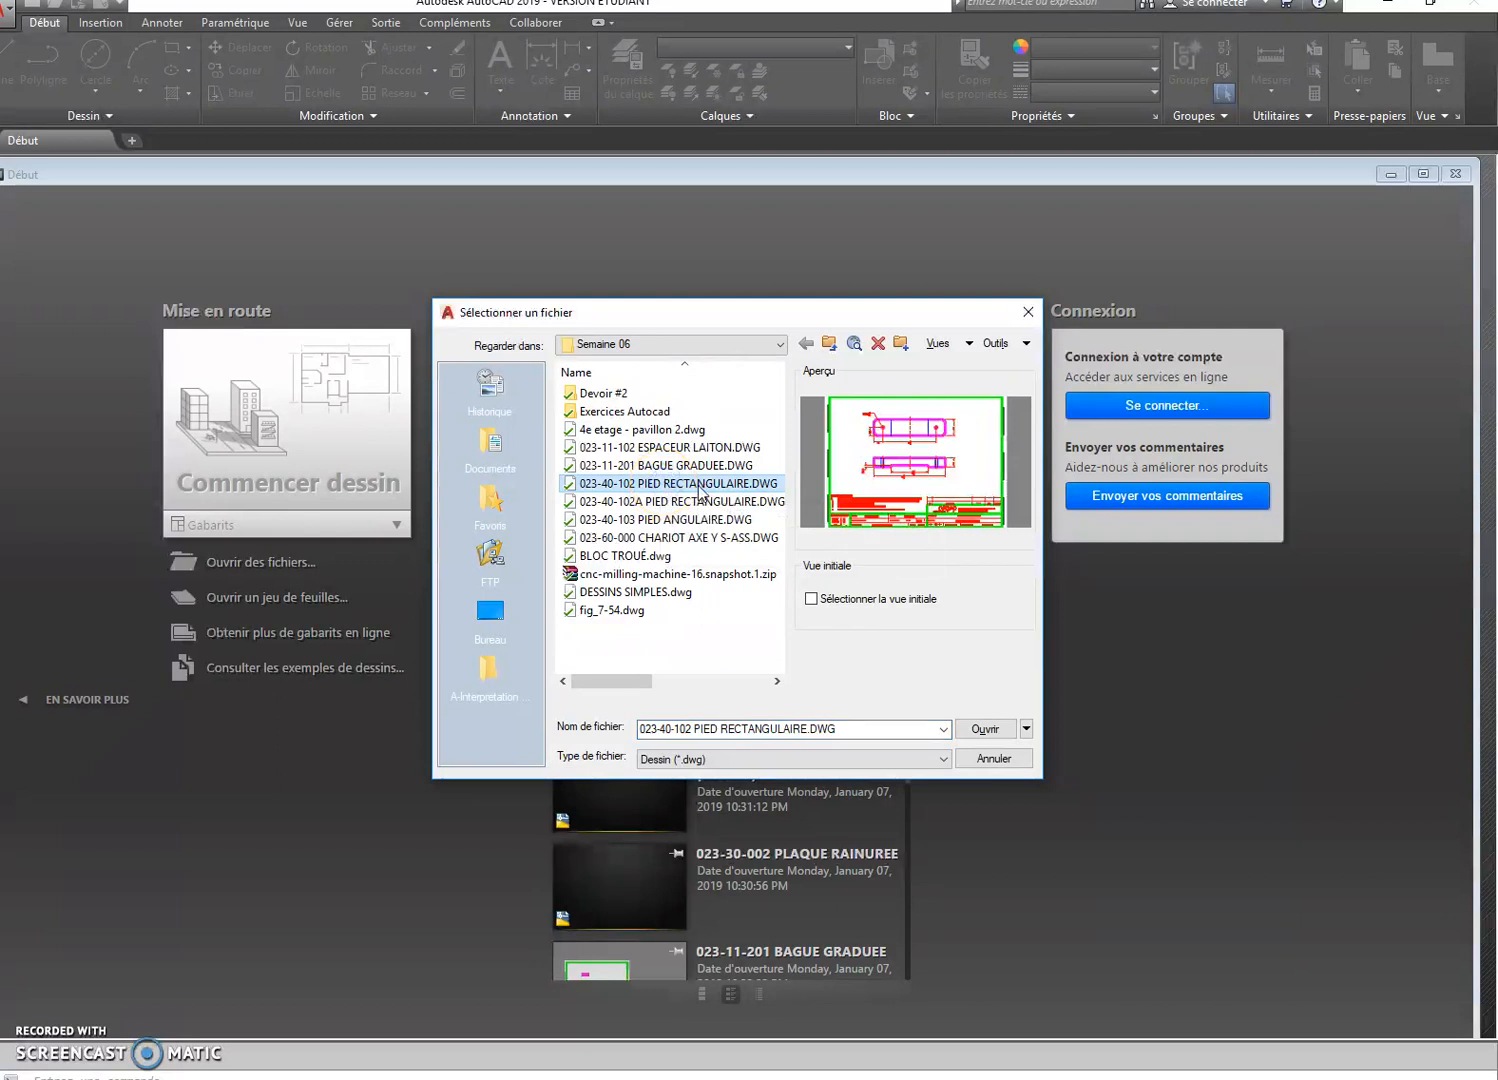
double_click(700, 488)
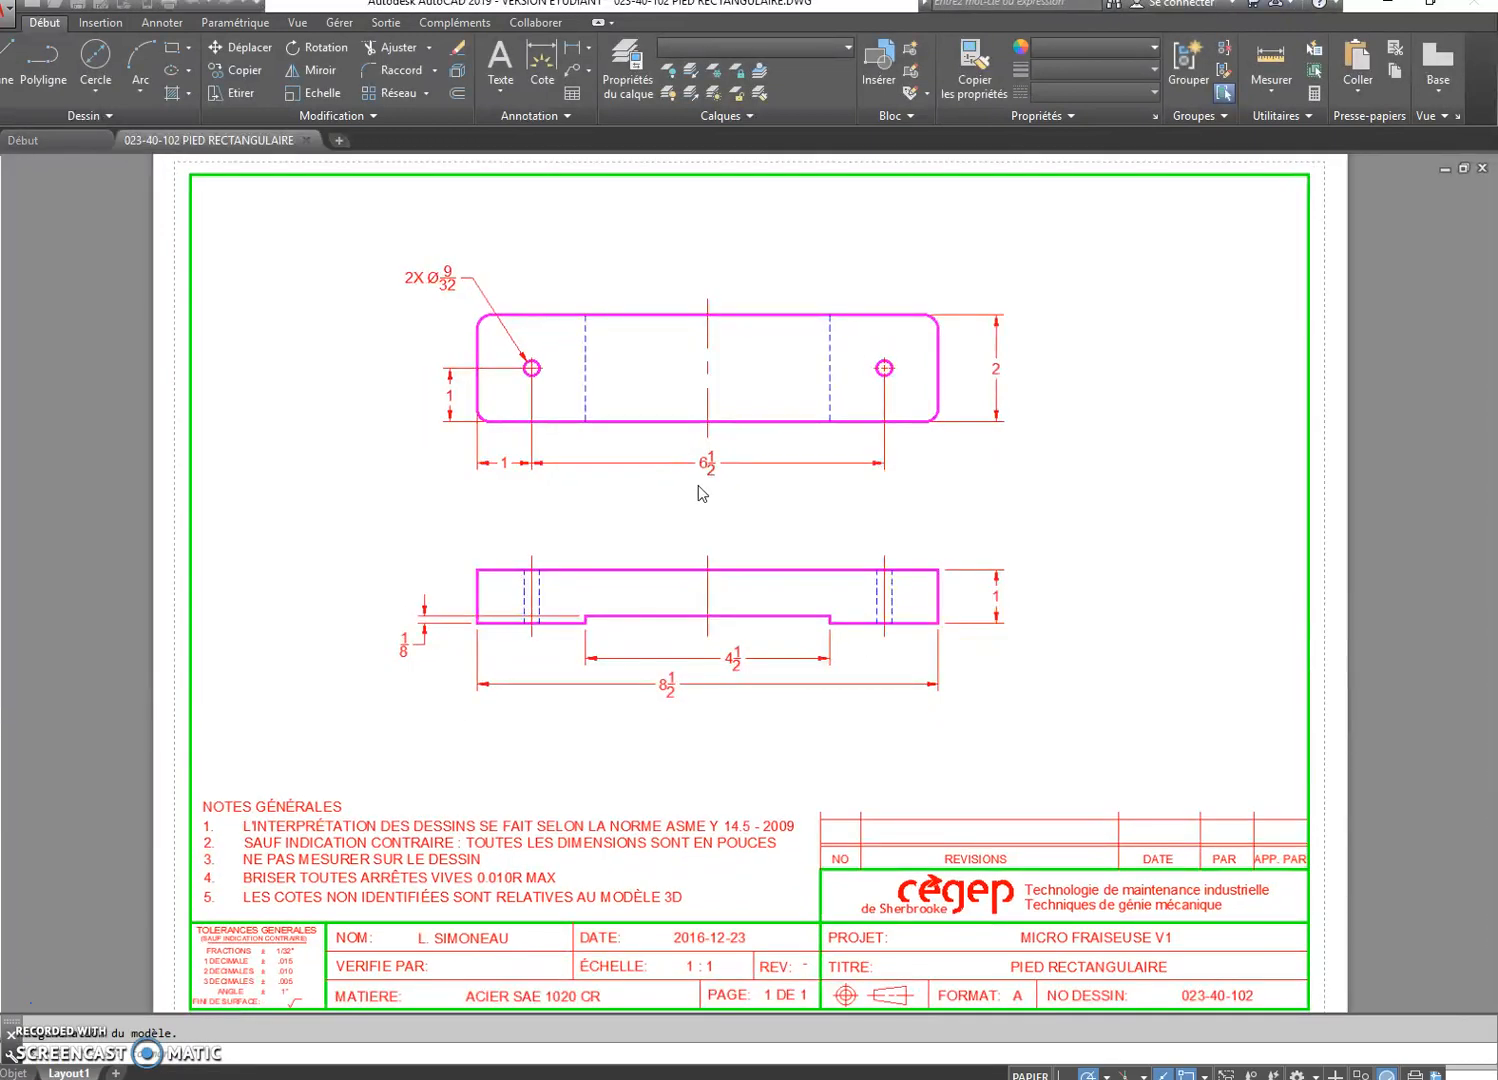
click(629, 477)
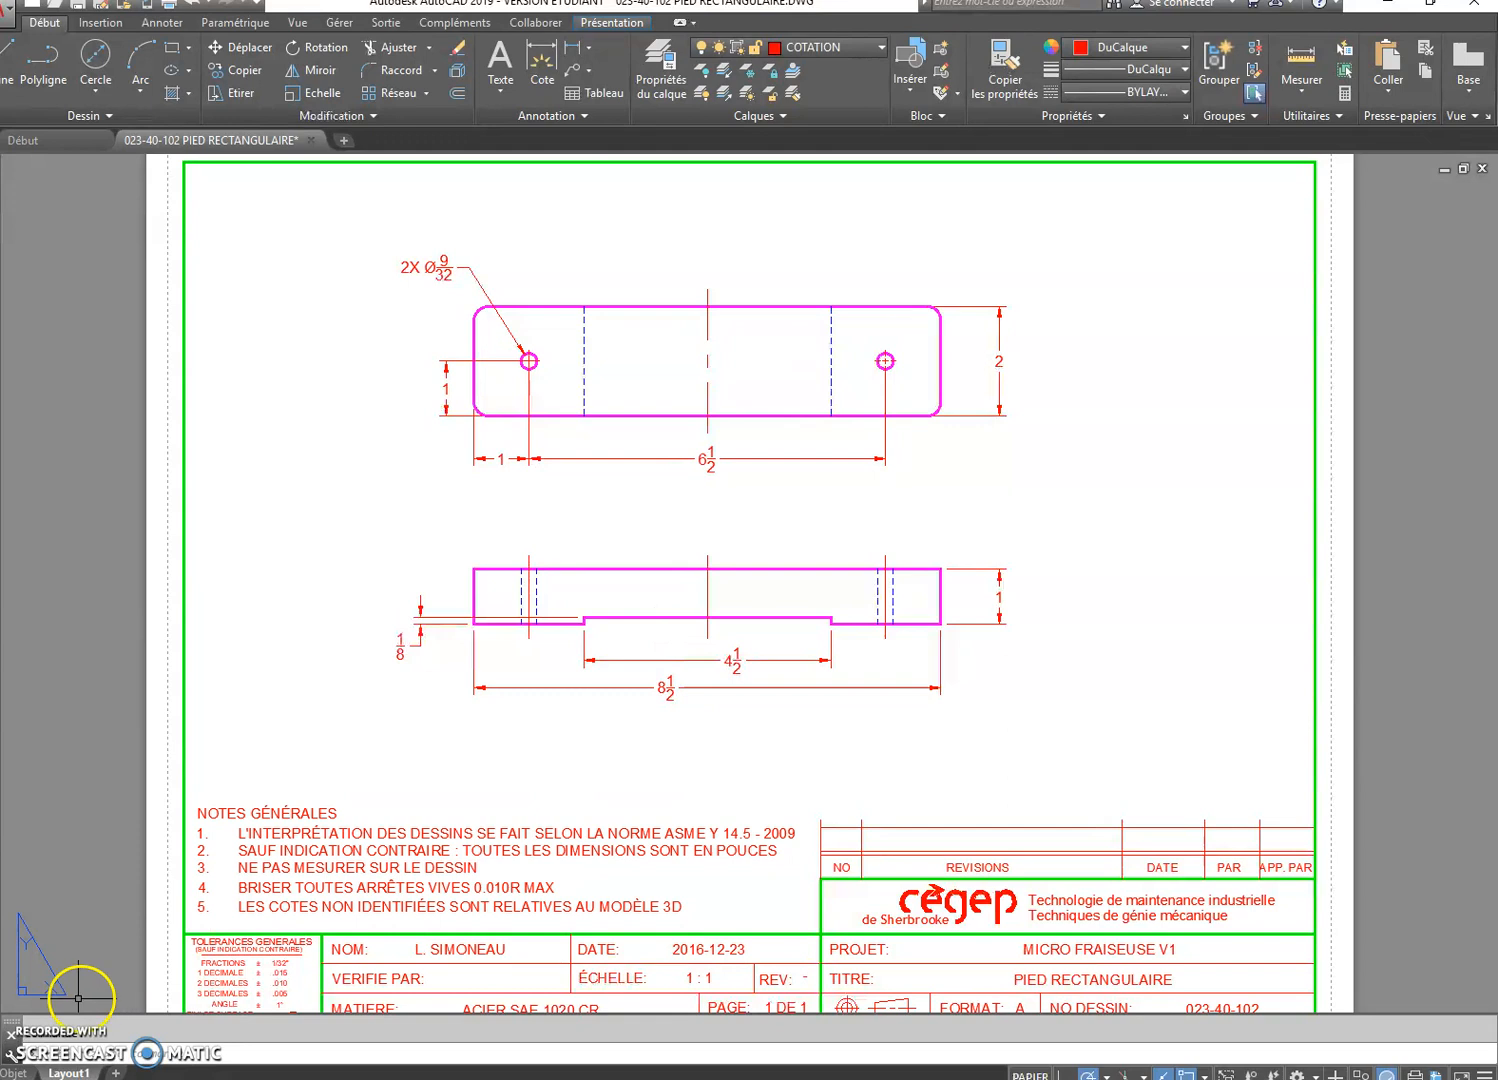
click(20, 1072)
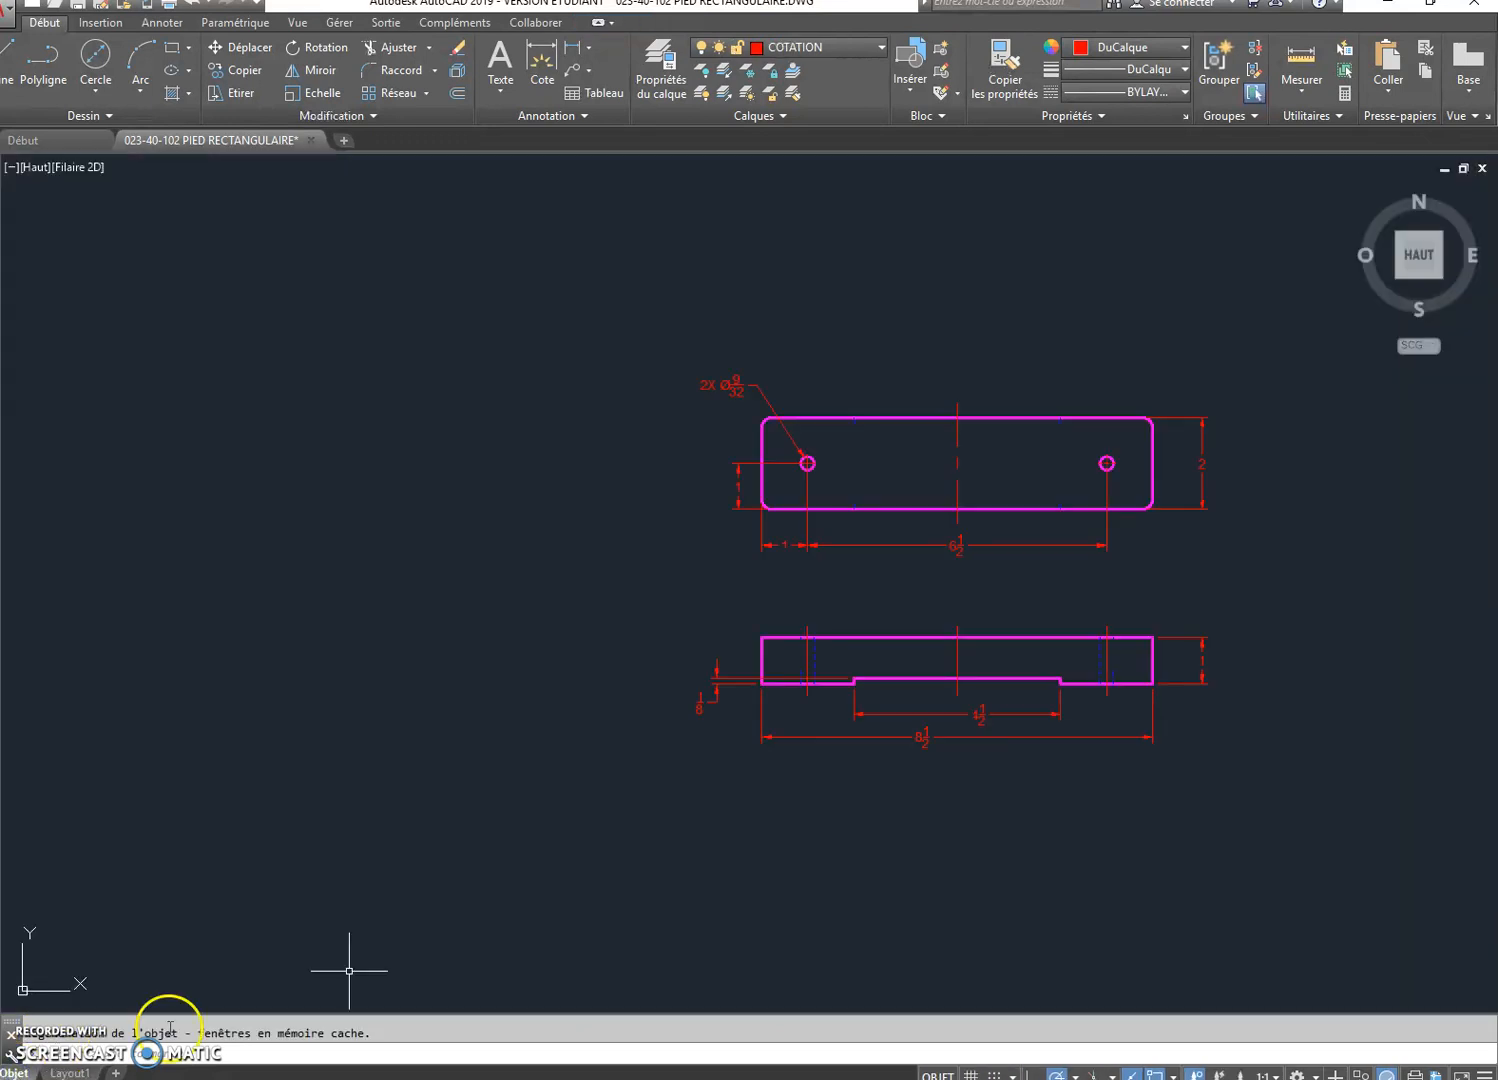
Stretch the right end of both plate views, including the right hole and the related dimensions, 1.5 horizontally to the right
mouse_move(828, 802)
middle_down()
mouse_move(626, 802)
mouse_move(563, 878)
middle_up()
scroll(626, 802, up, 2)
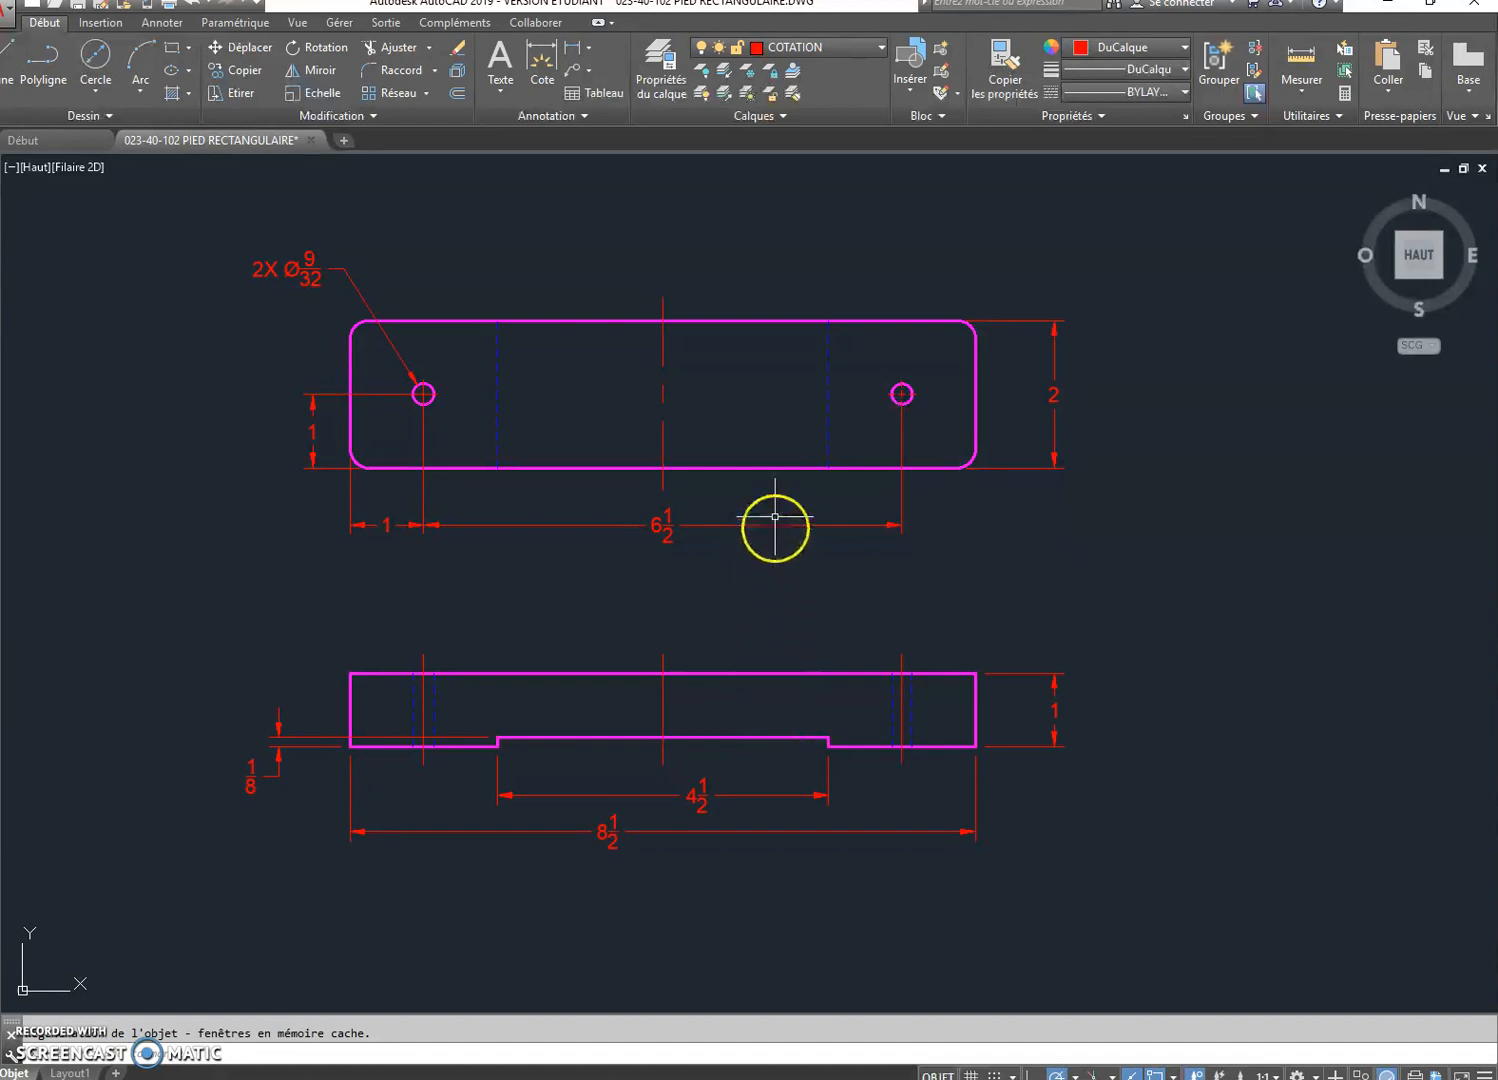
click(240, 94)
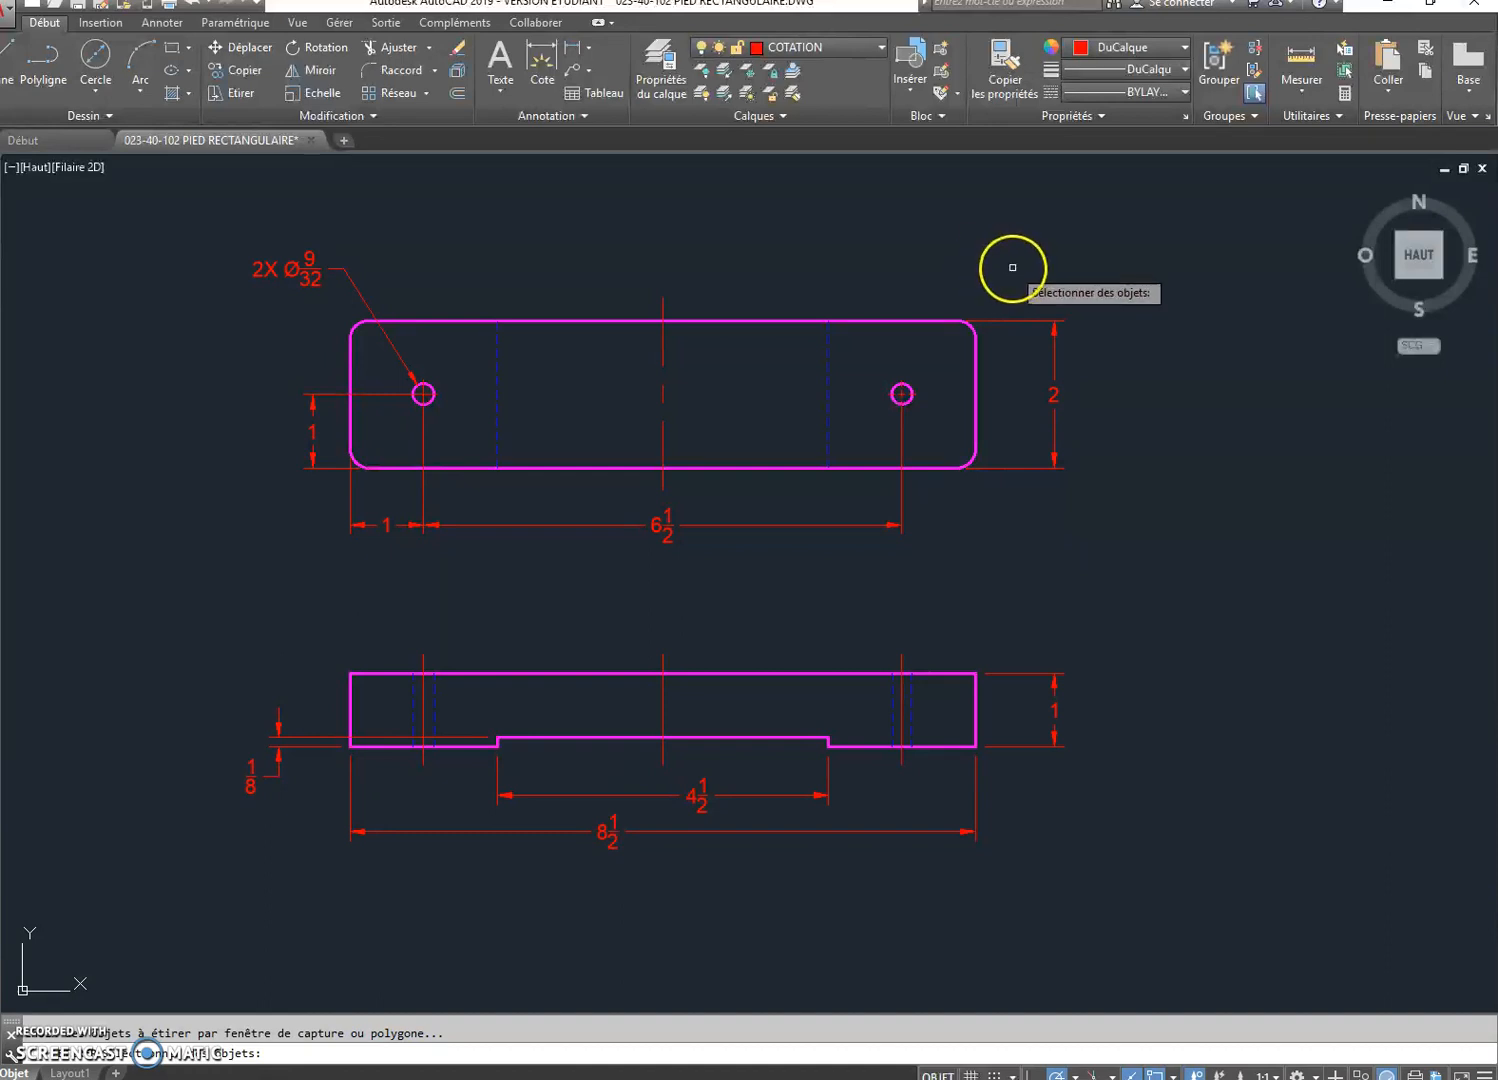
click(1129, 221)
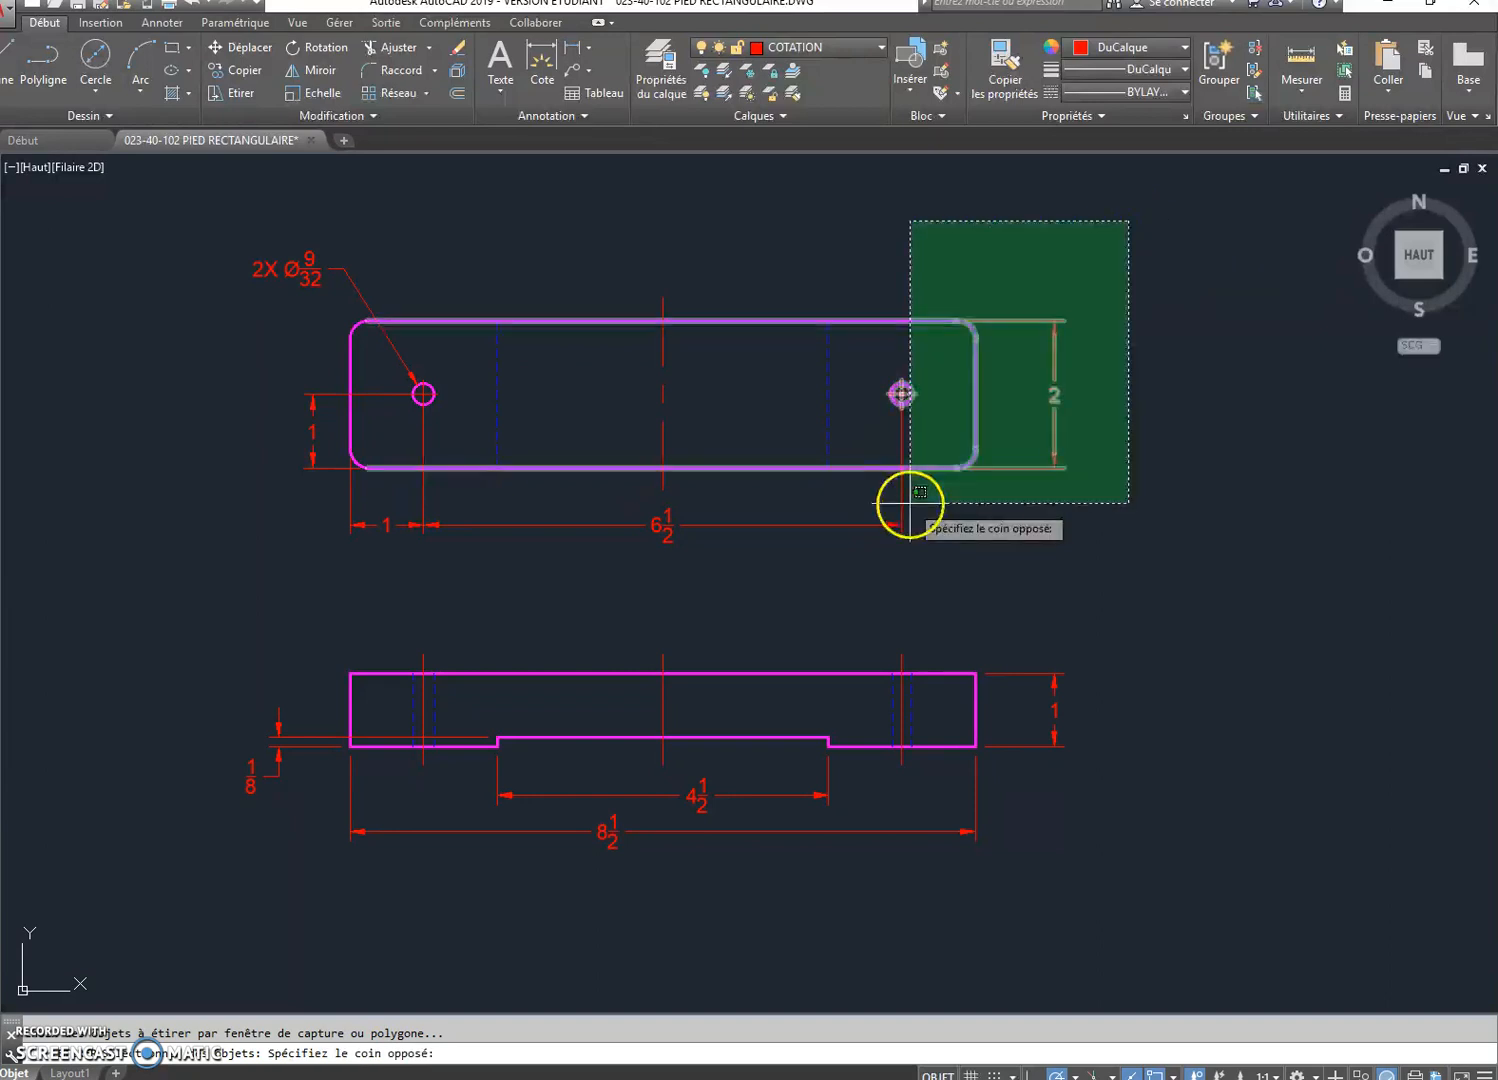
click(735, 893)
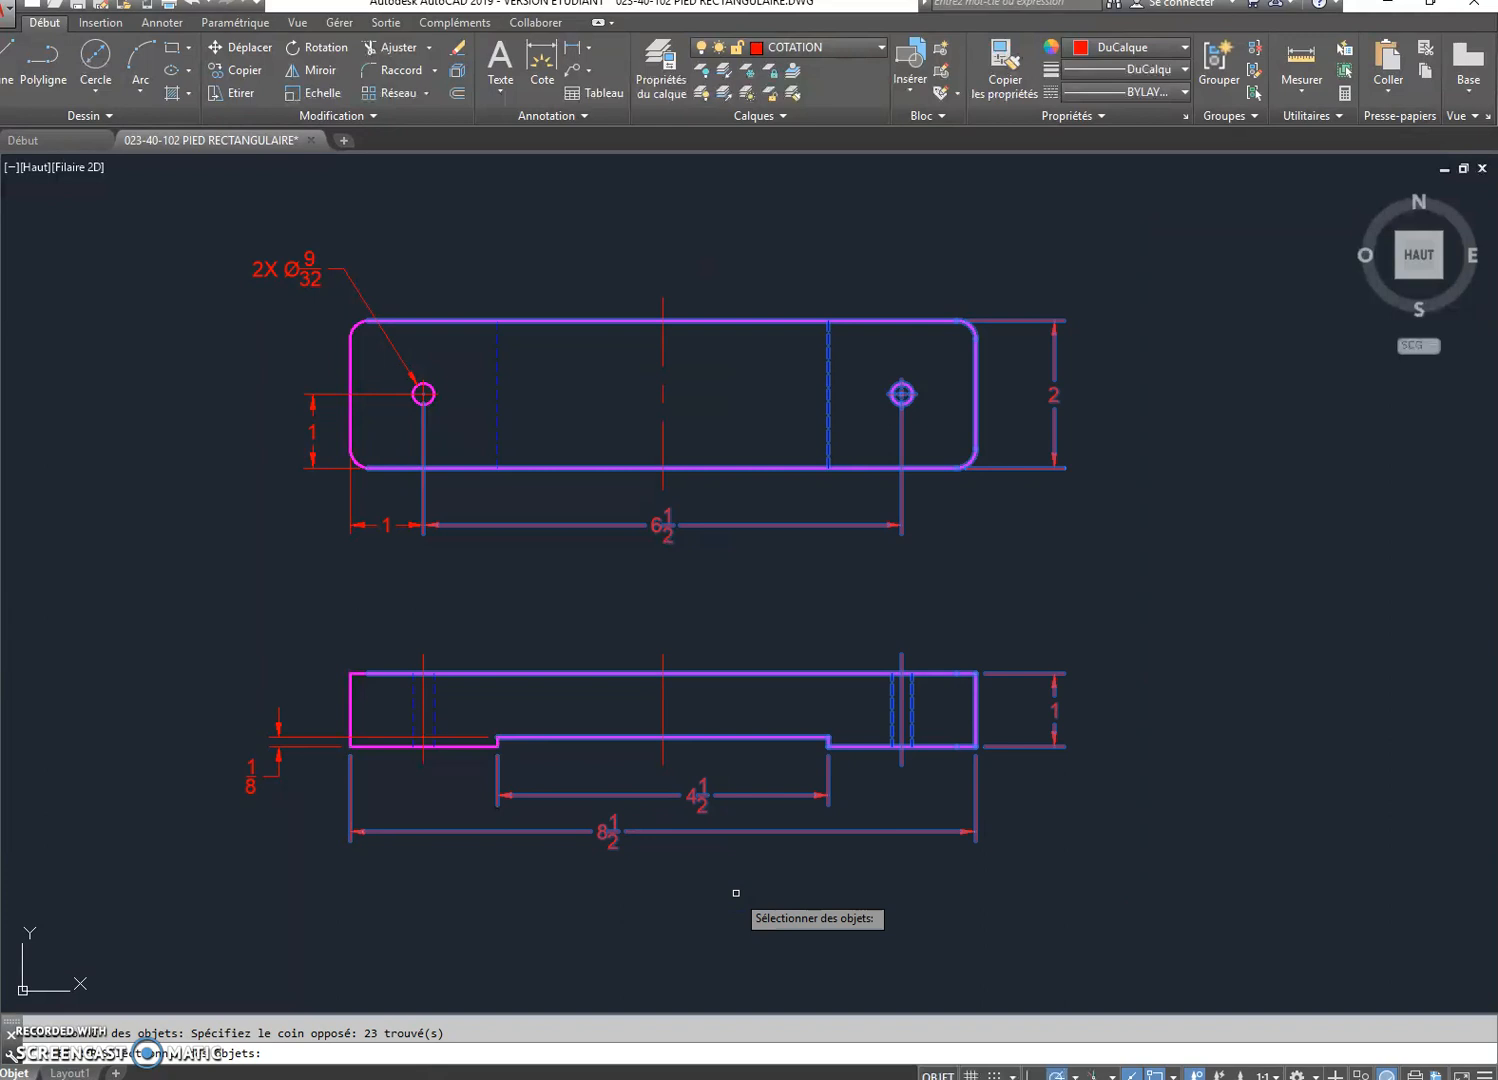
key(Return)
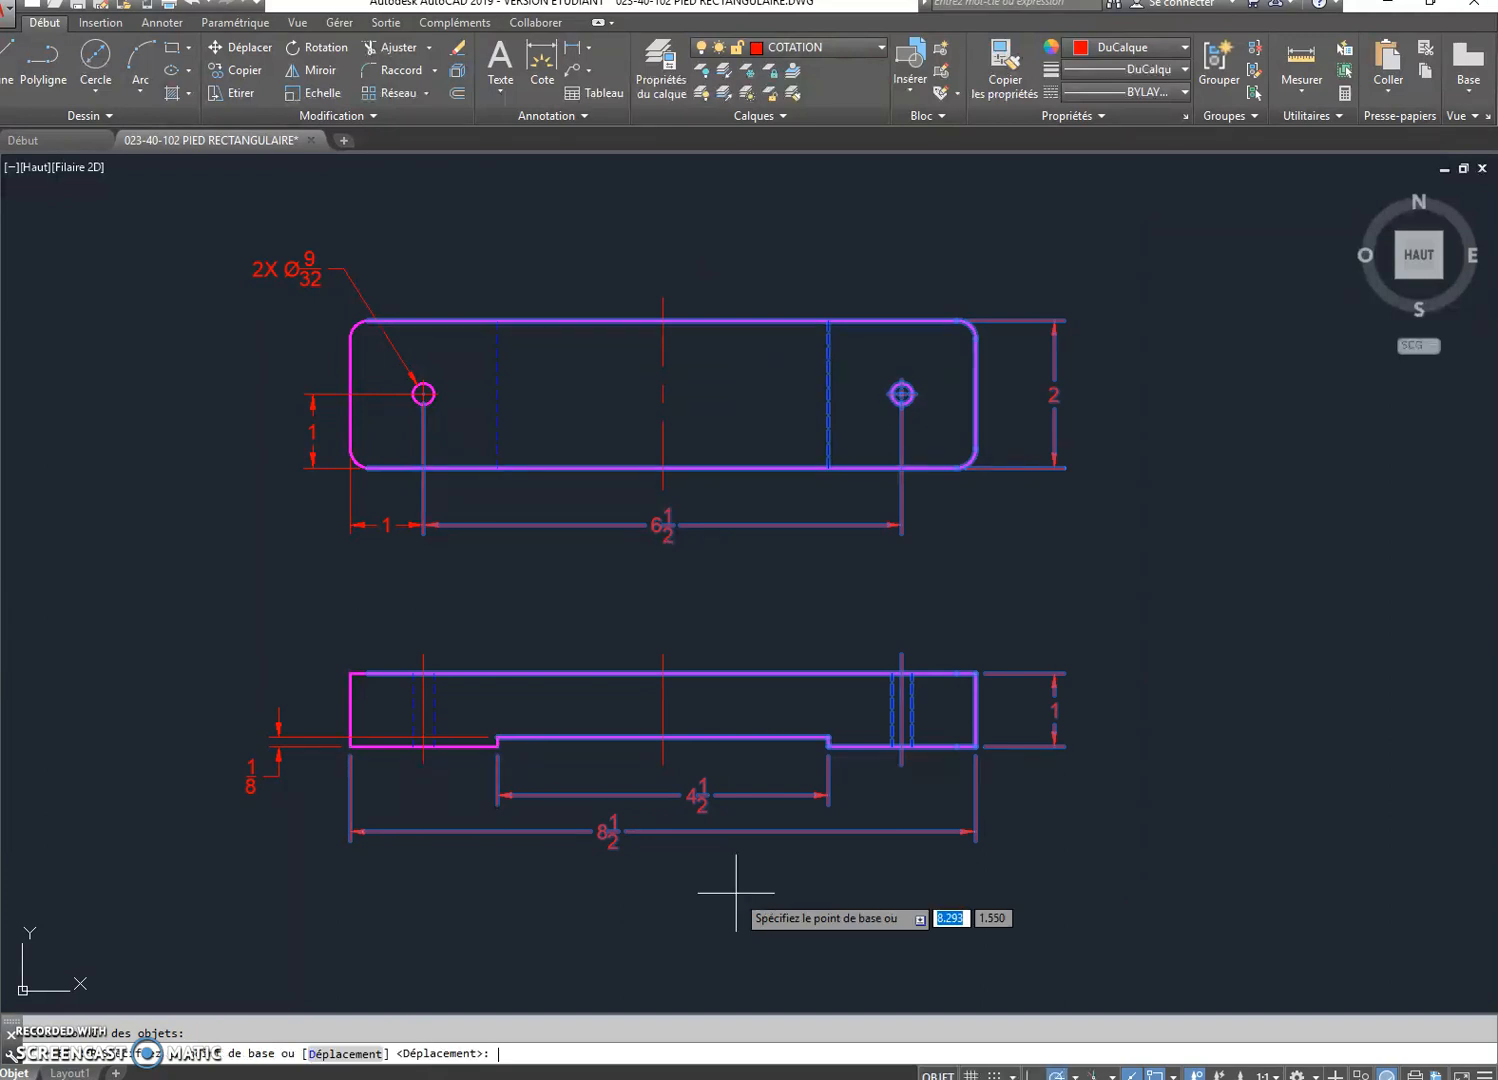
click(806, 897)
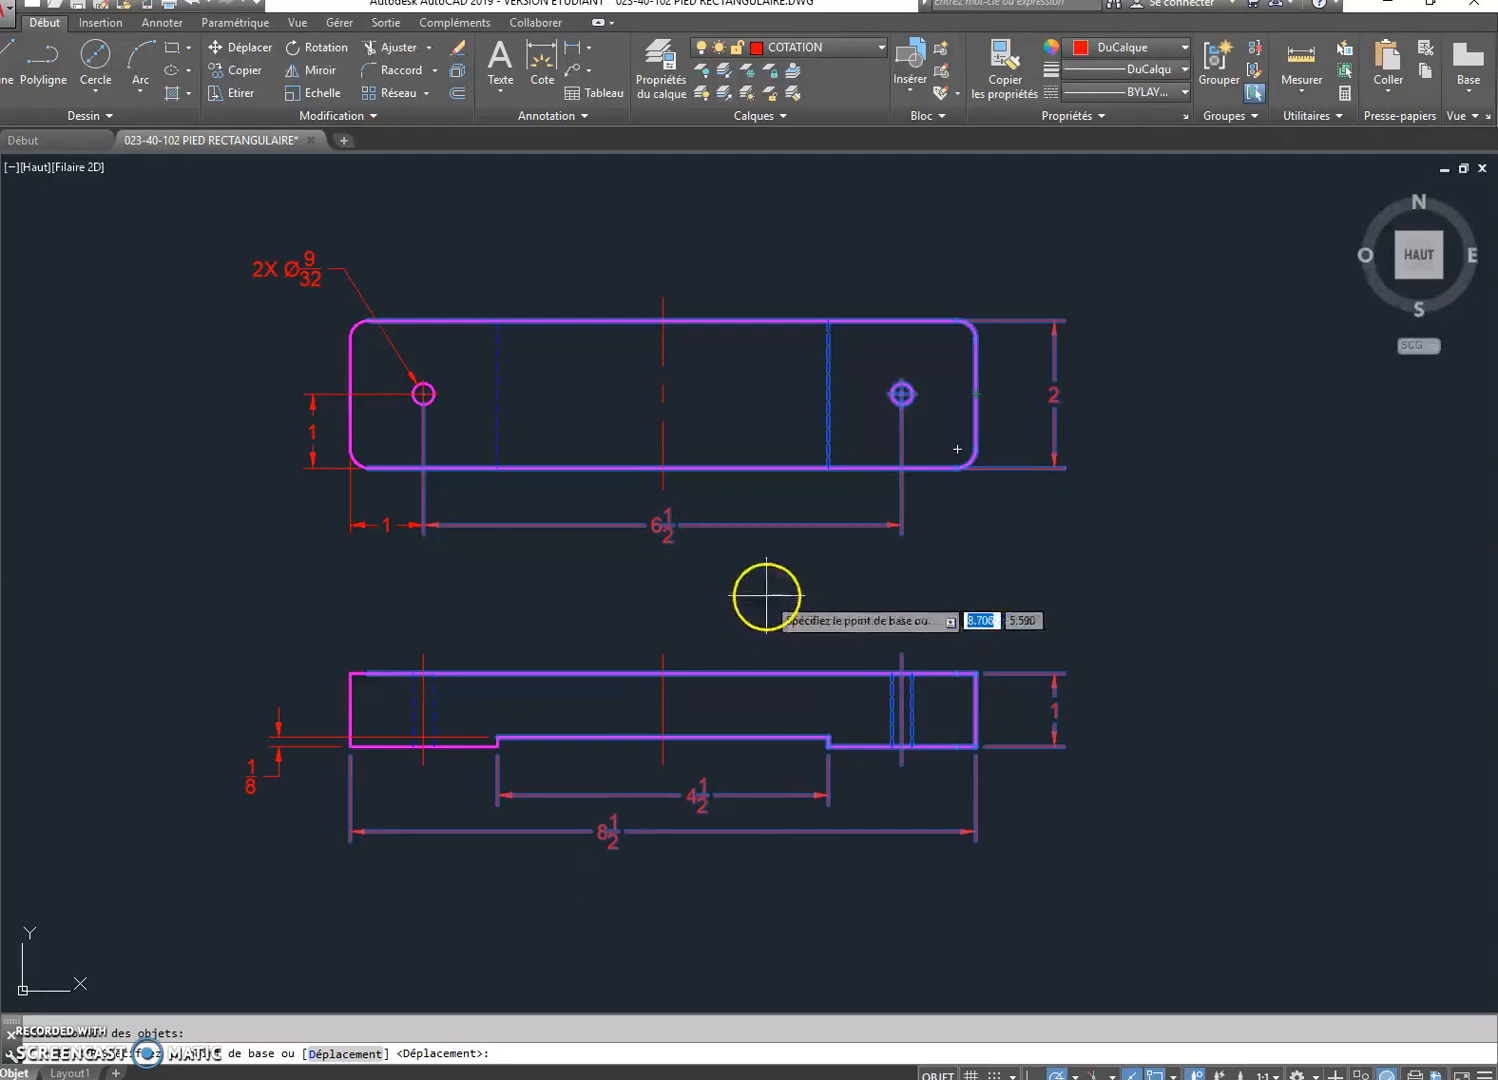
click(795, 593)
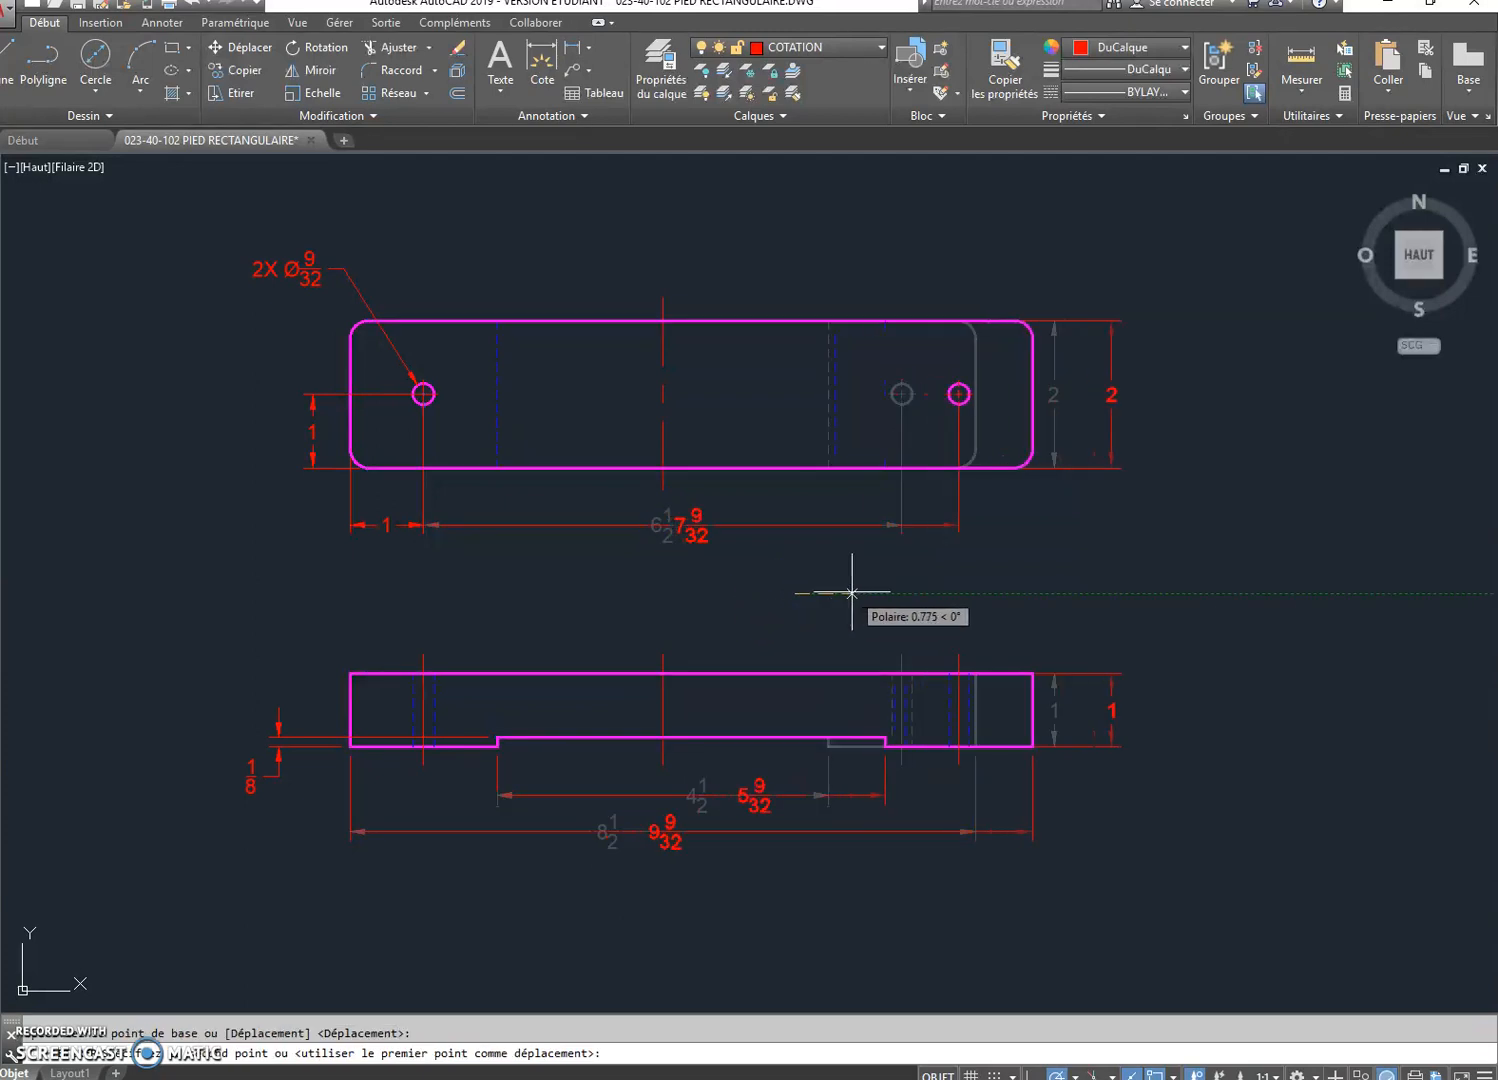
text(1.5)
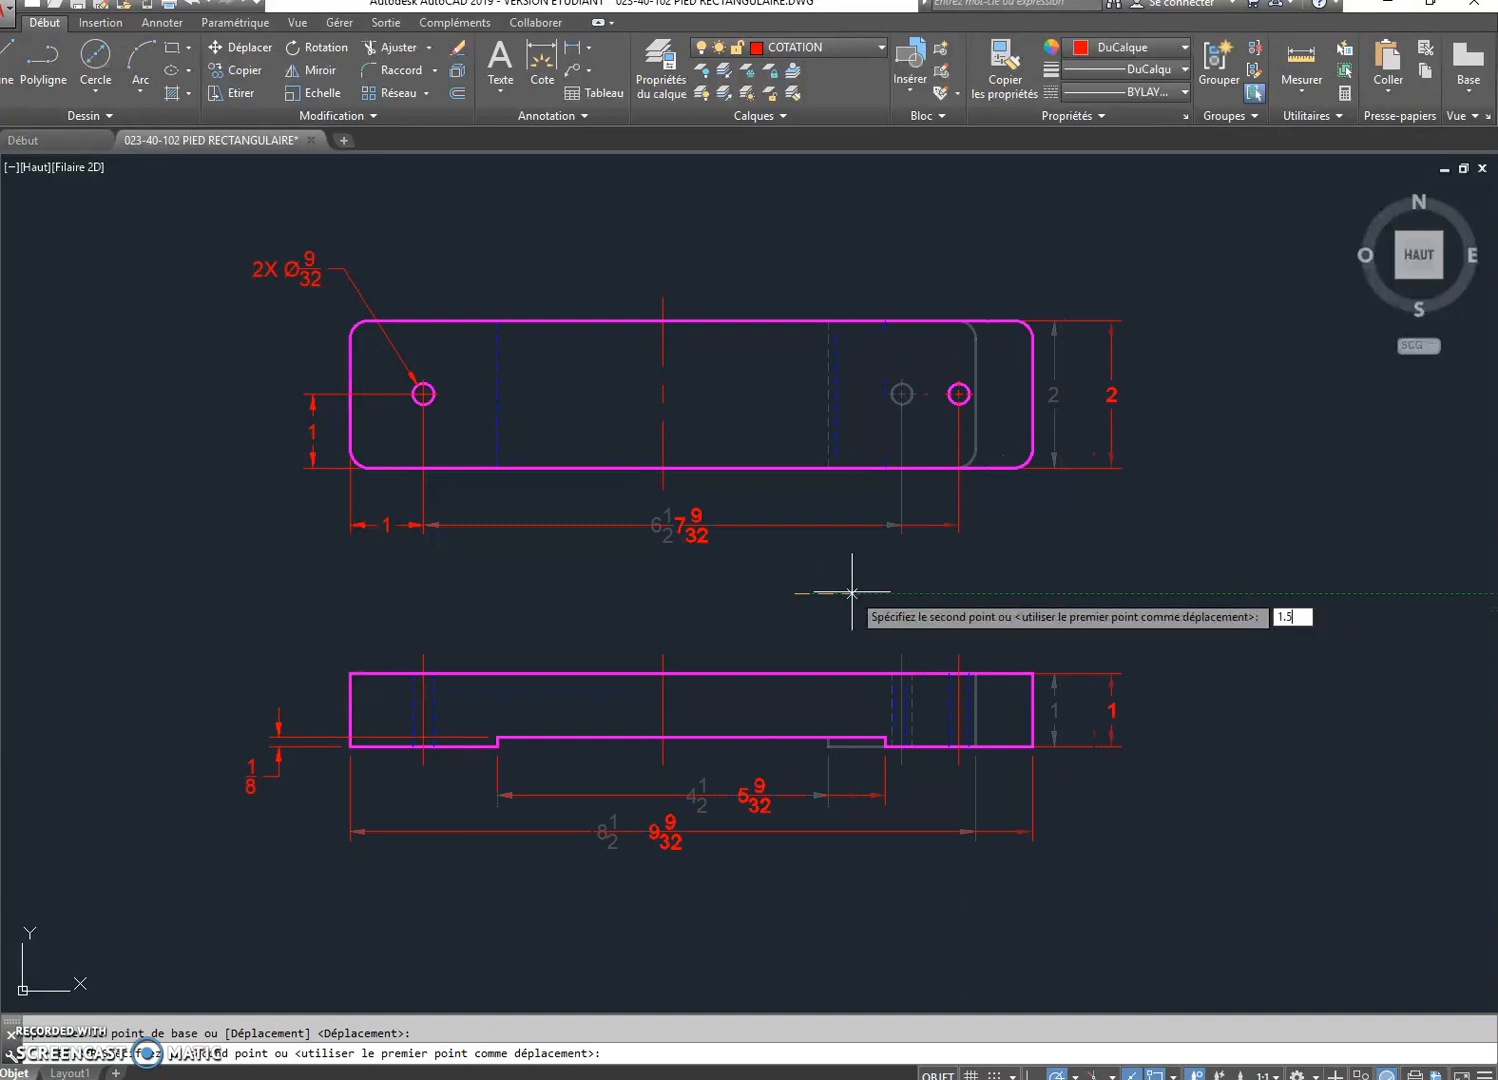
key(Return)
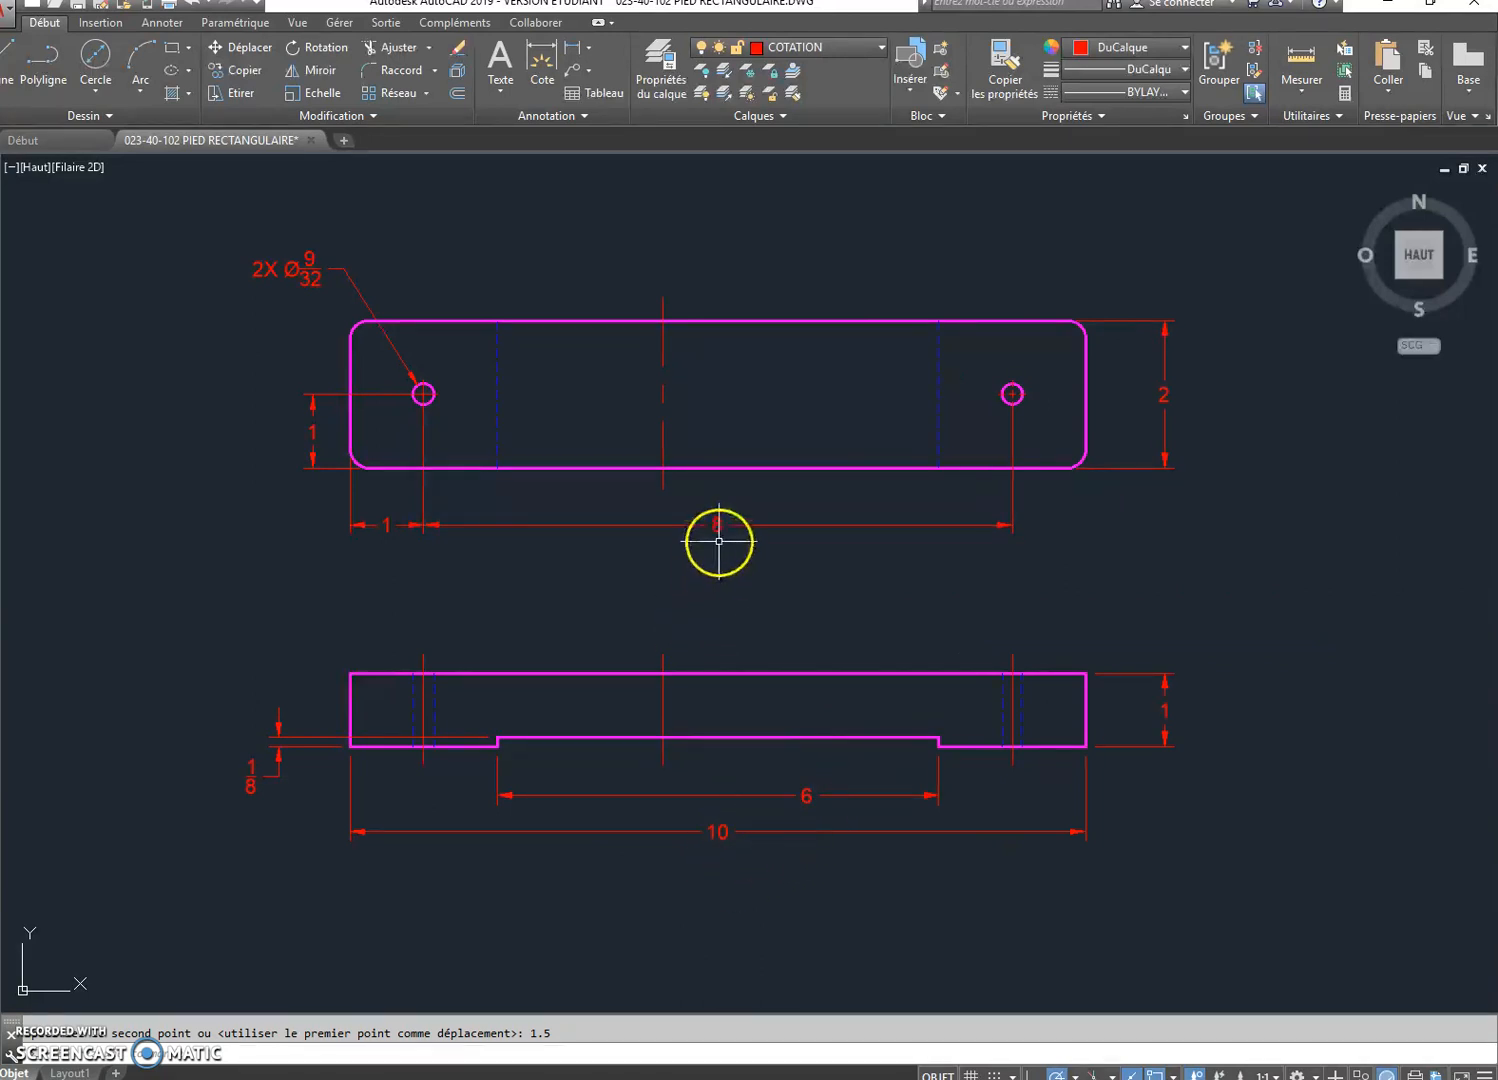
Shift the text of the overall length dimension left along its dimension line, close to the centre line
click(723, 833)
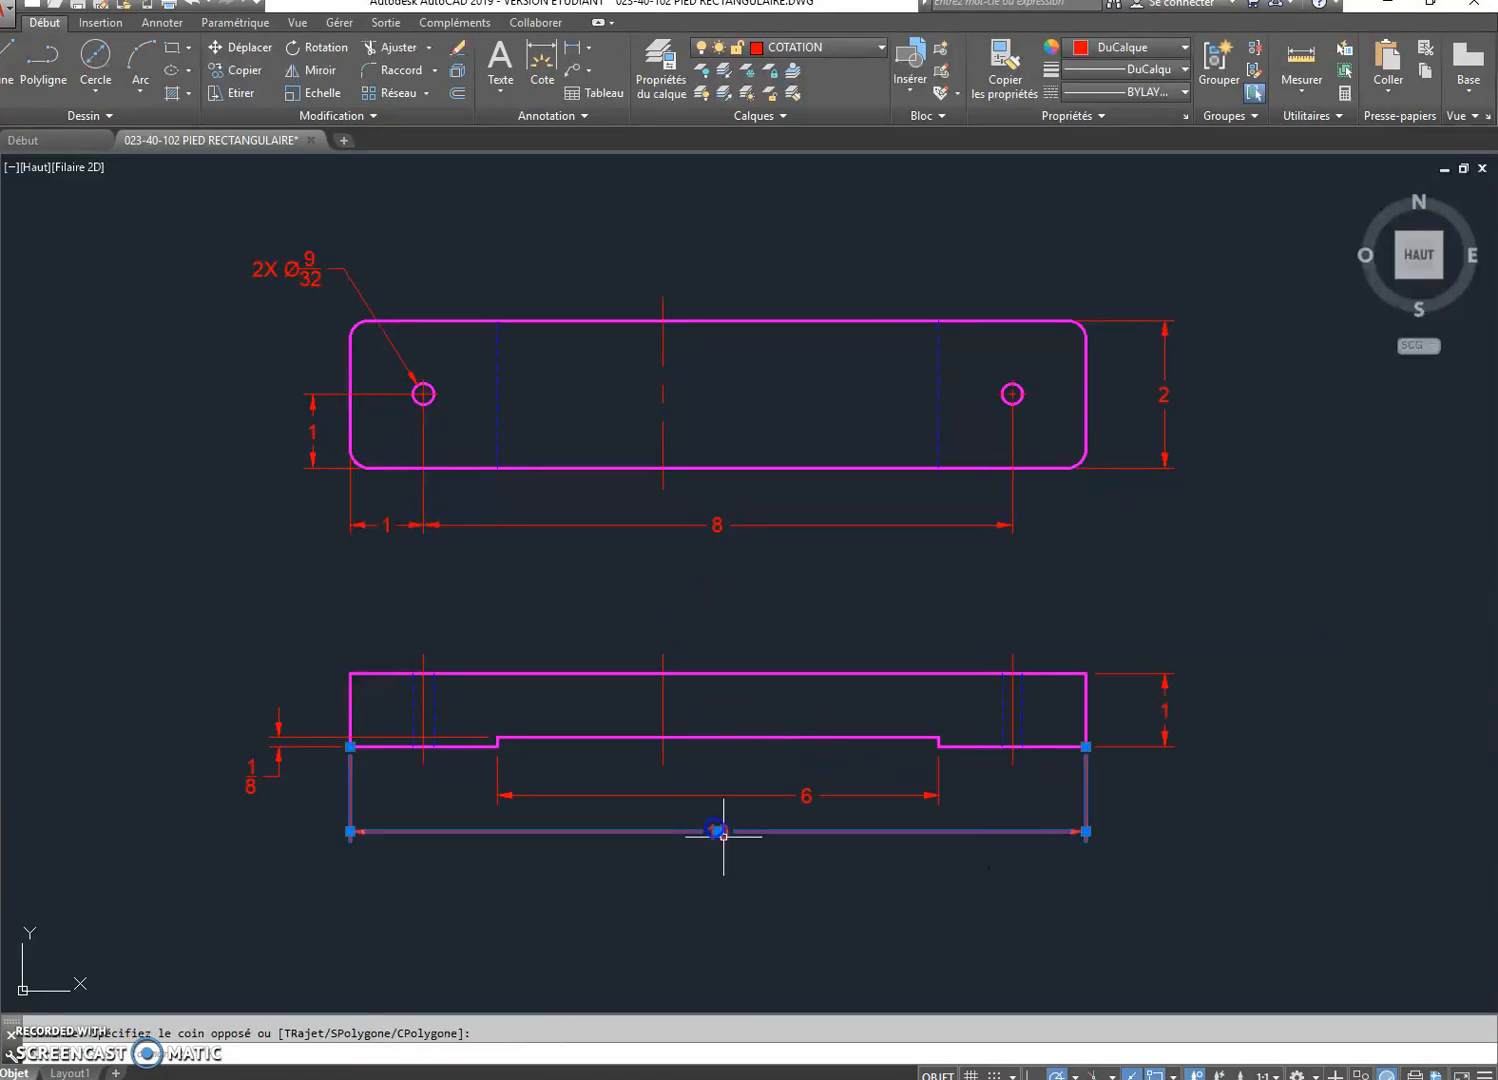
click(719, 832)
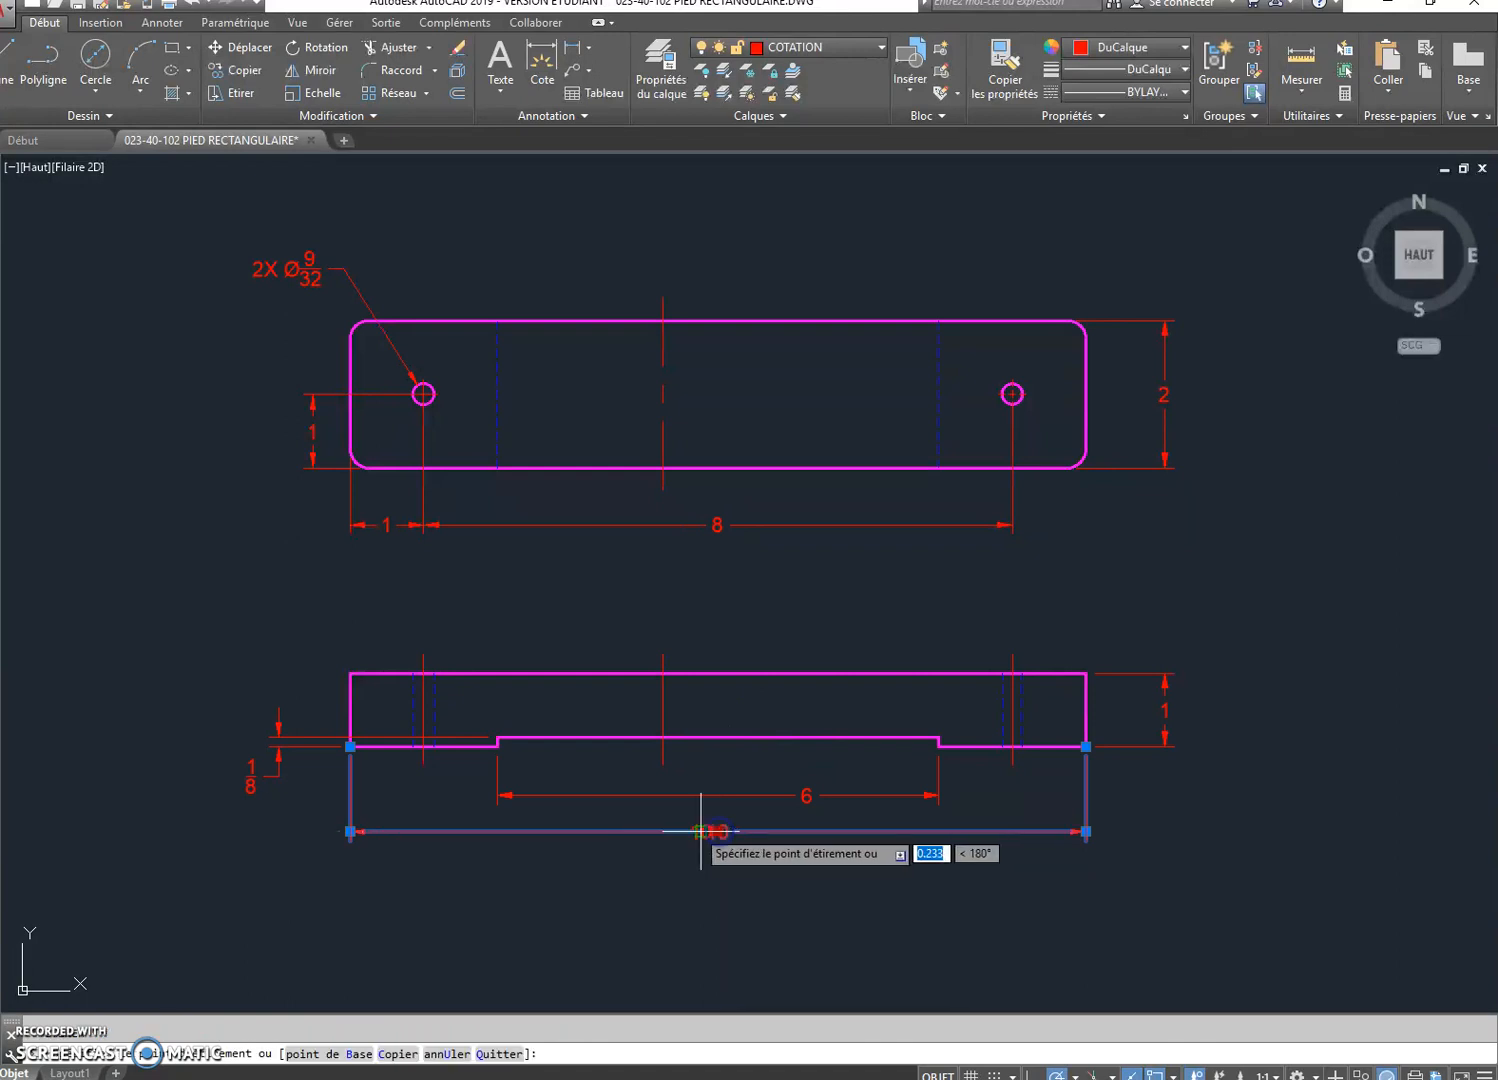
click(671, 831)
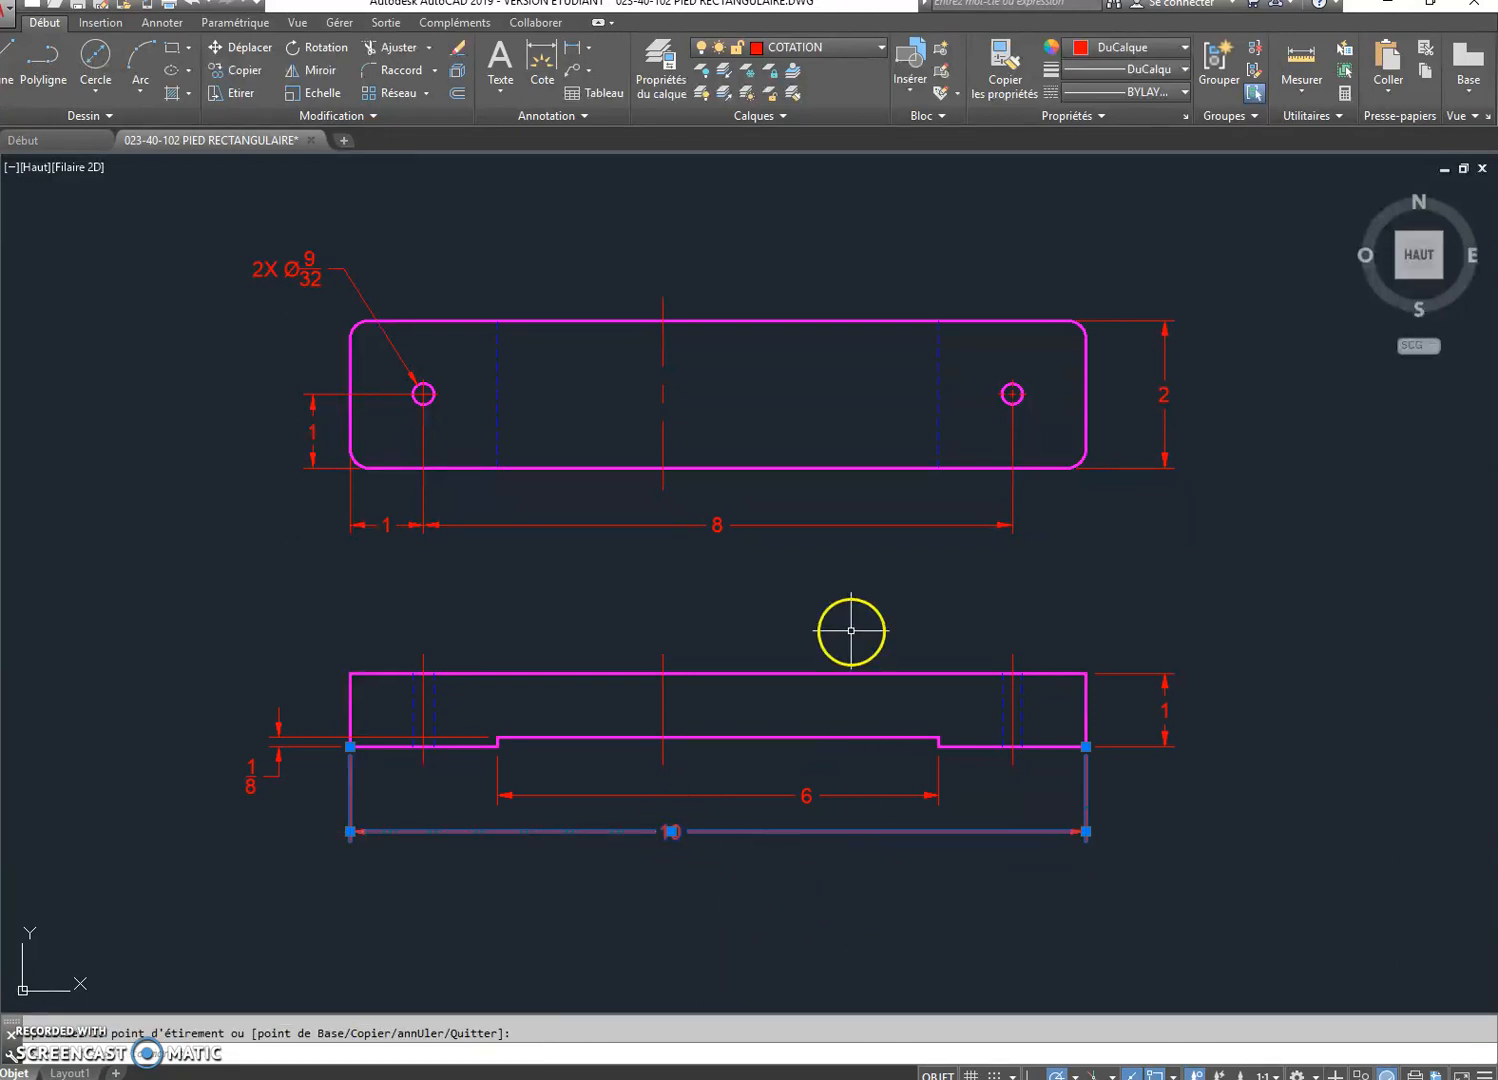
key(Escape)
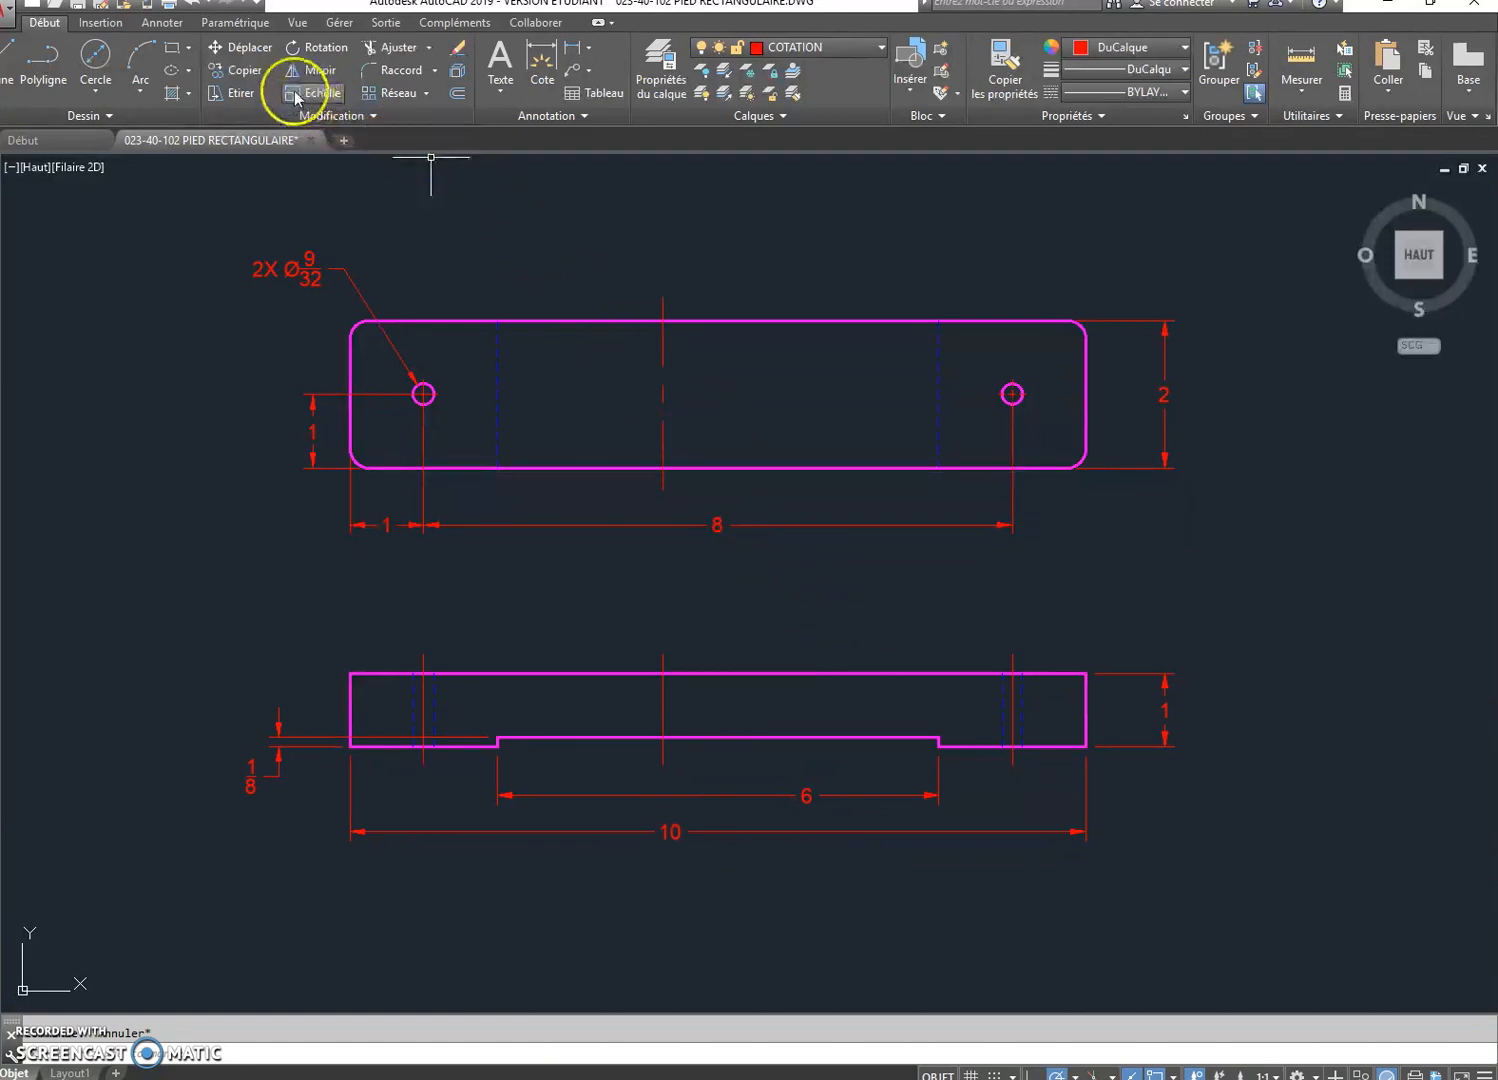
Move the vertical centre lines of both views from their intersection with the upper view's lower edge to that edge's midpoint
click(242, 49)
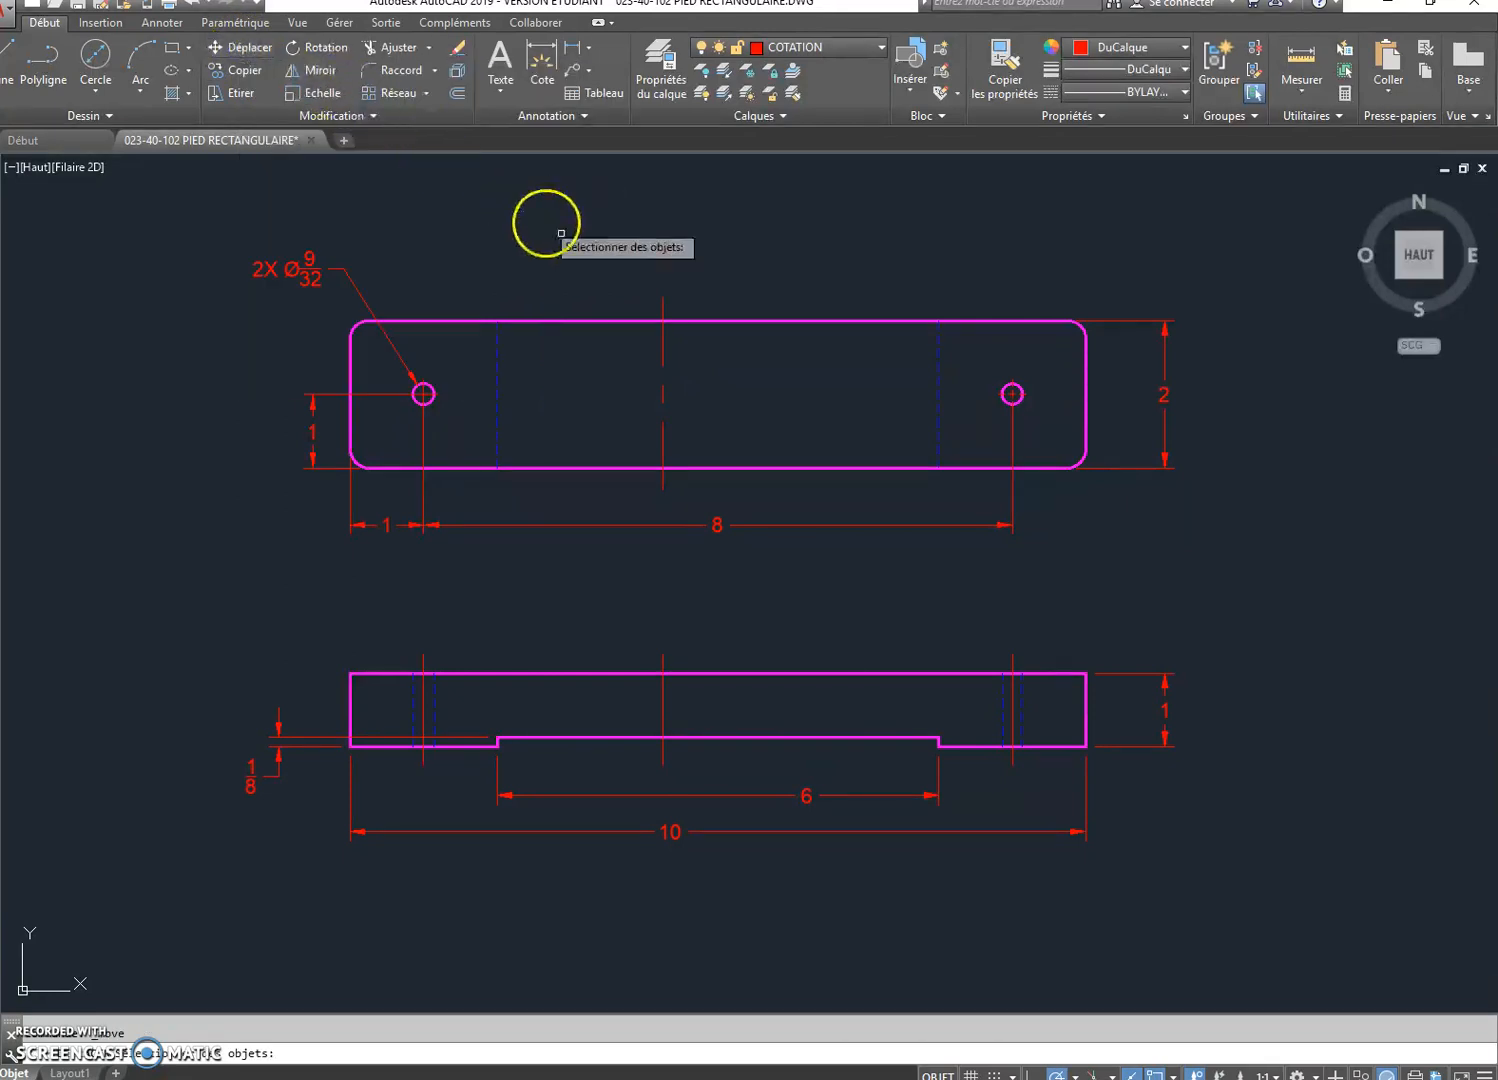
click(661, 350)
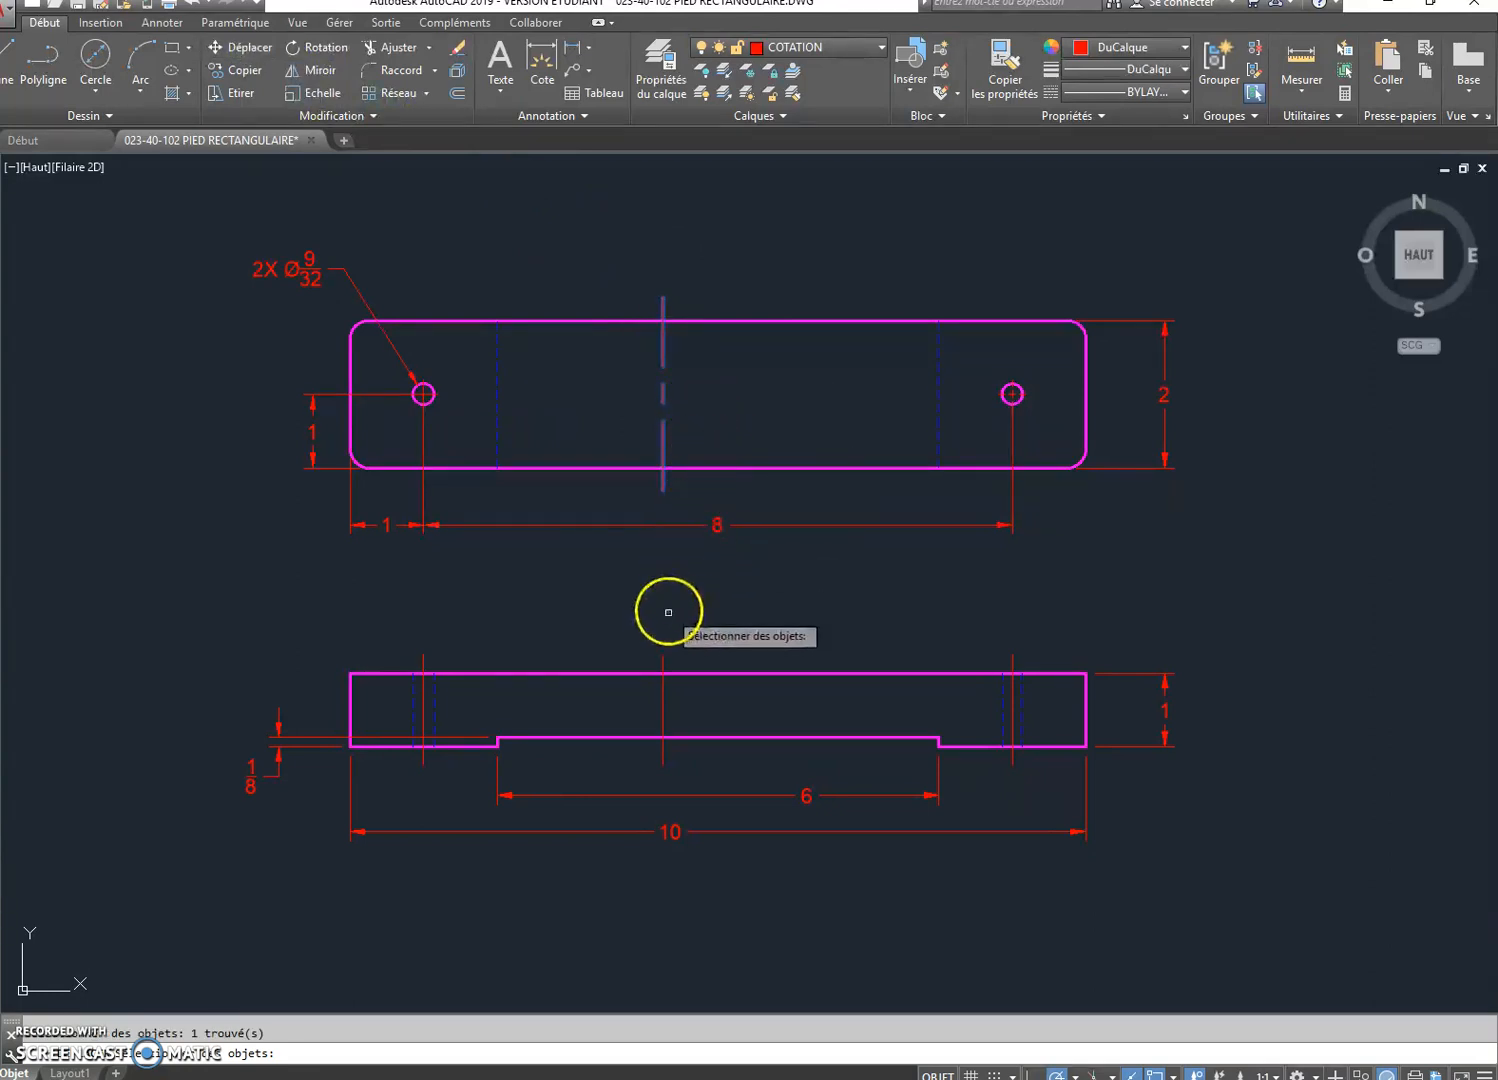
click(663, 662)
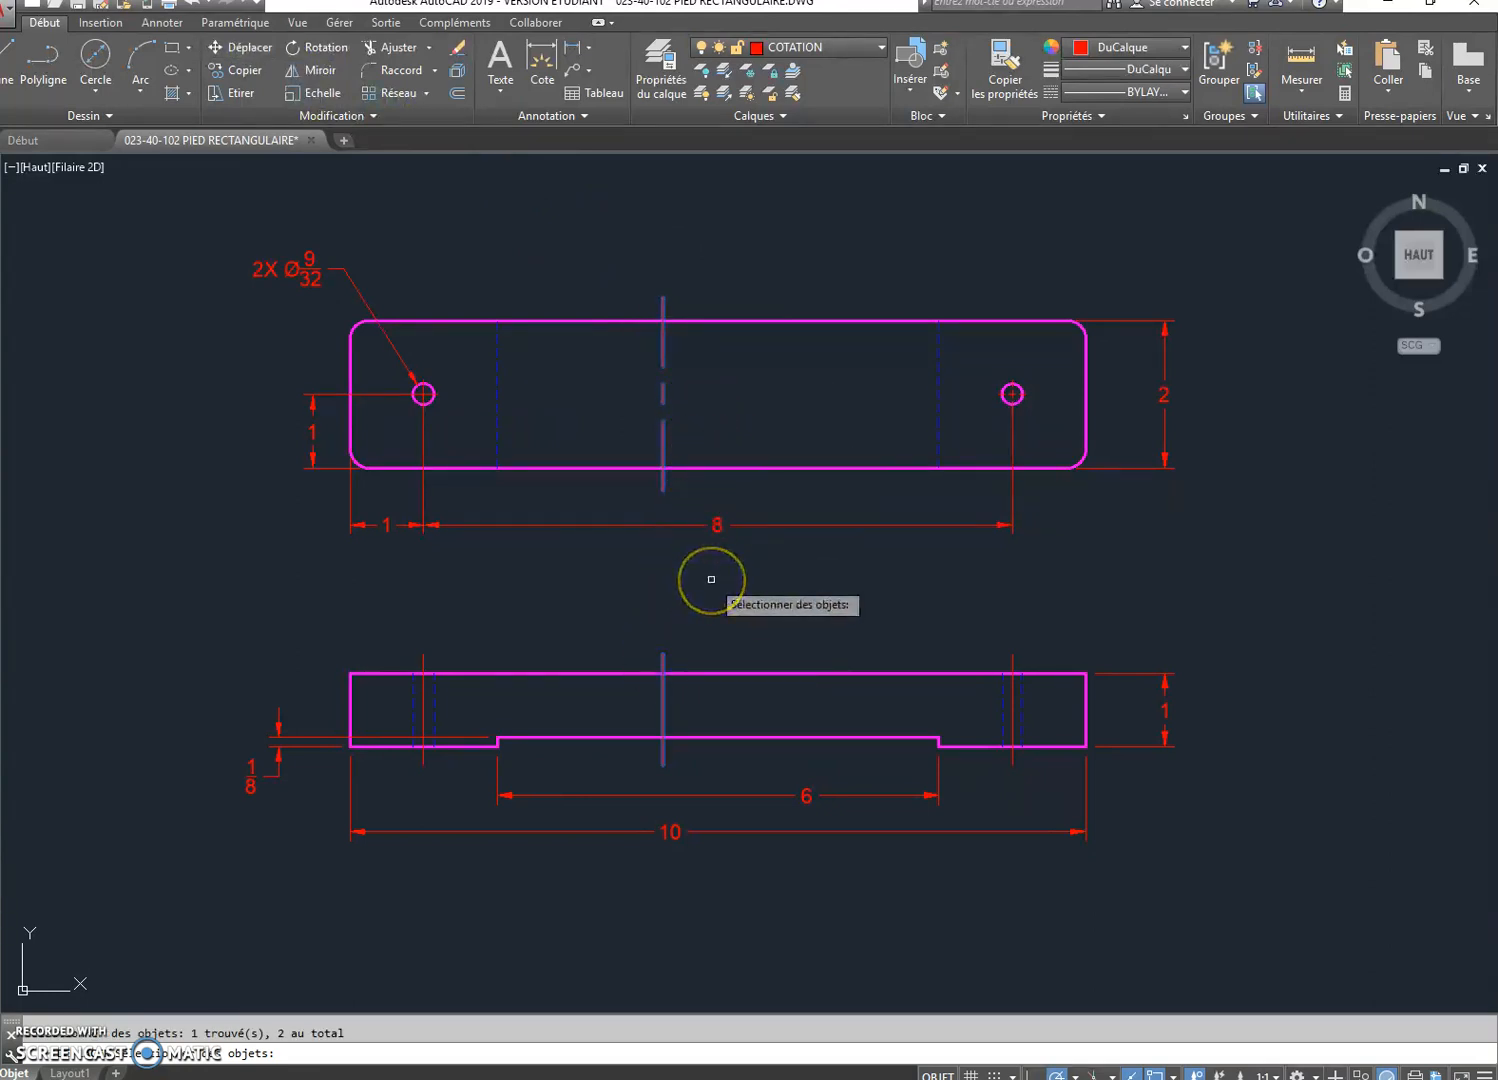
key(Return)
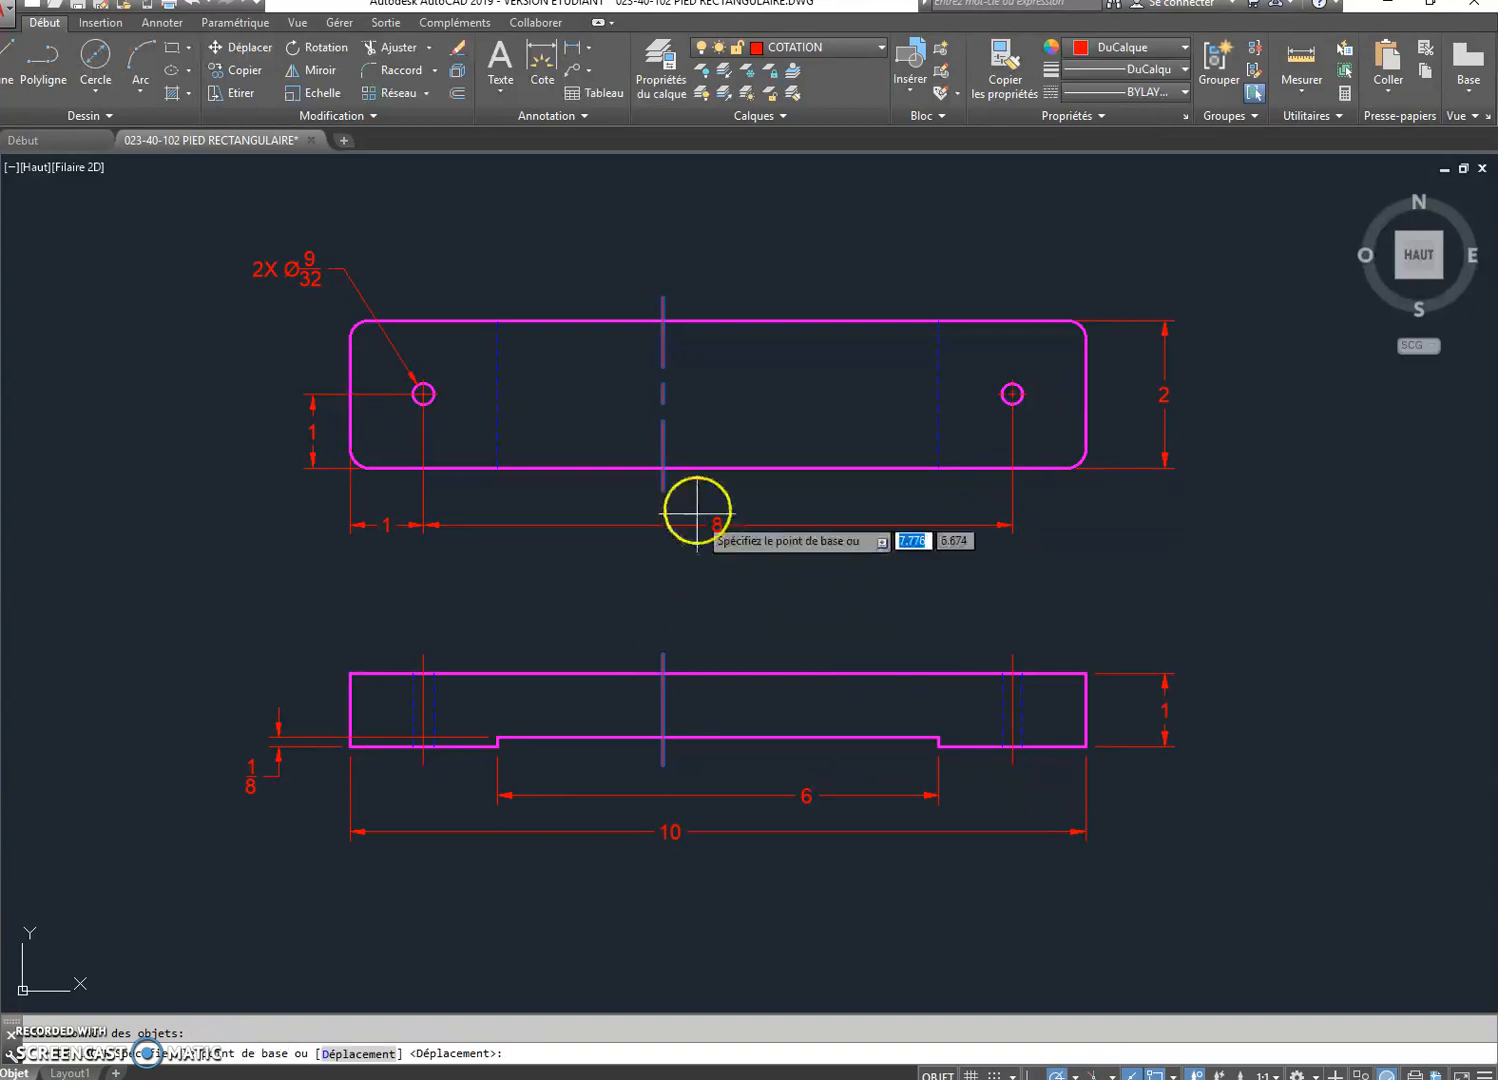
click(663, 467)
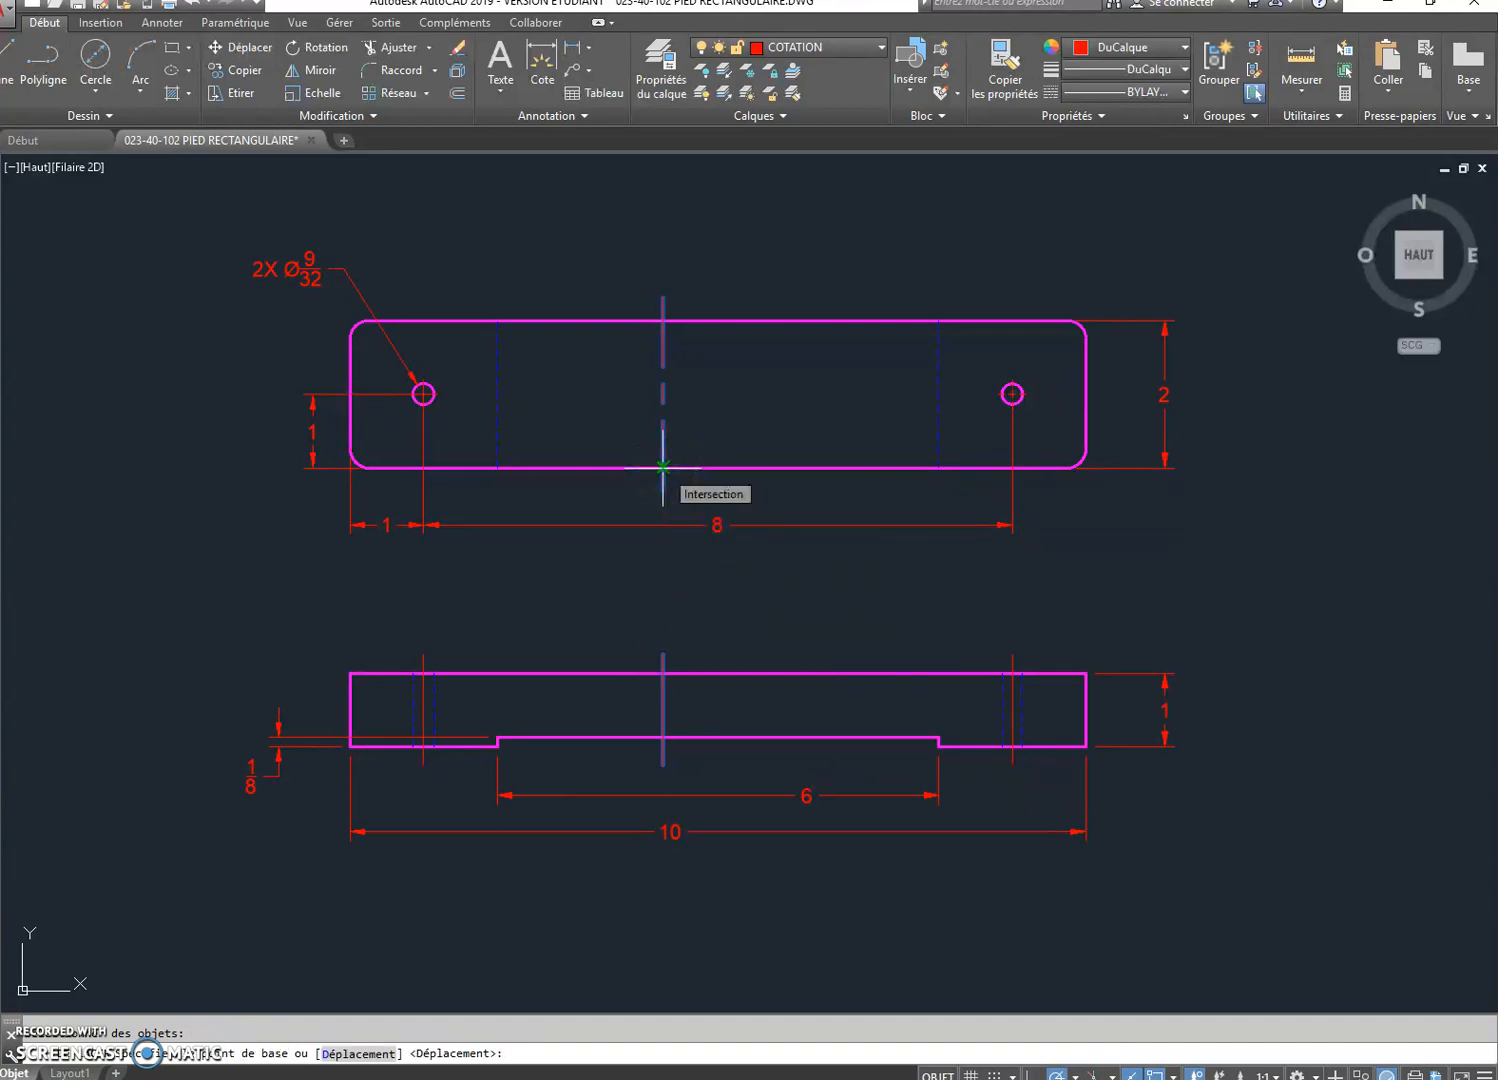
click(718, 467)
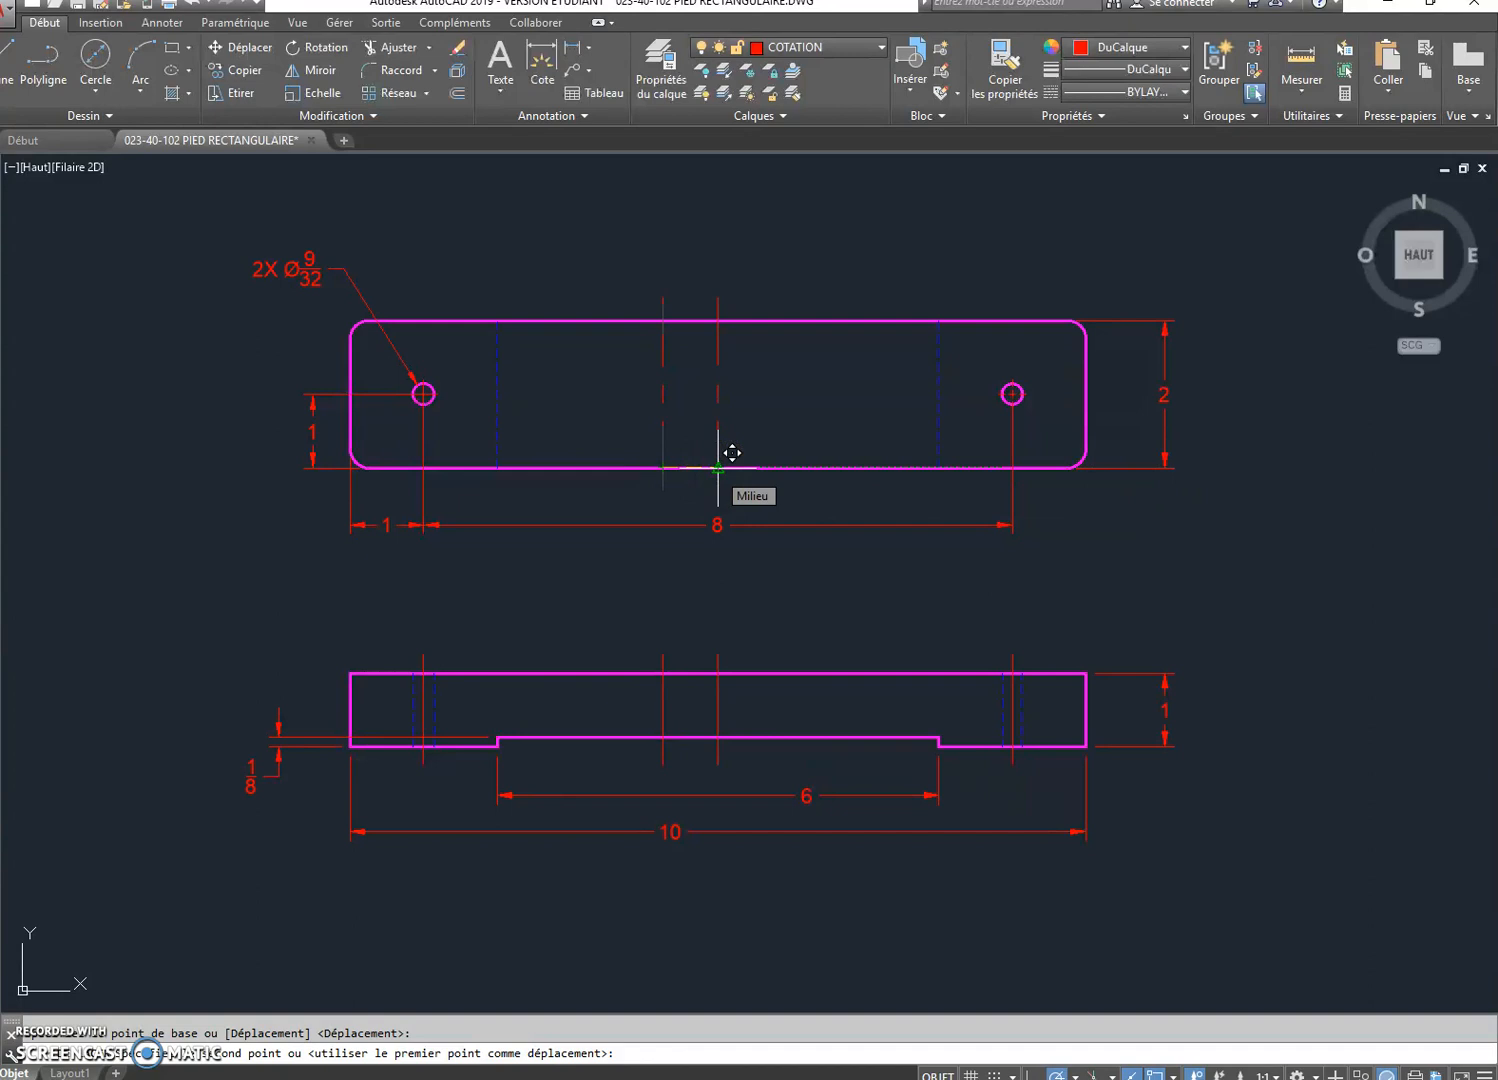
click(718, 467)
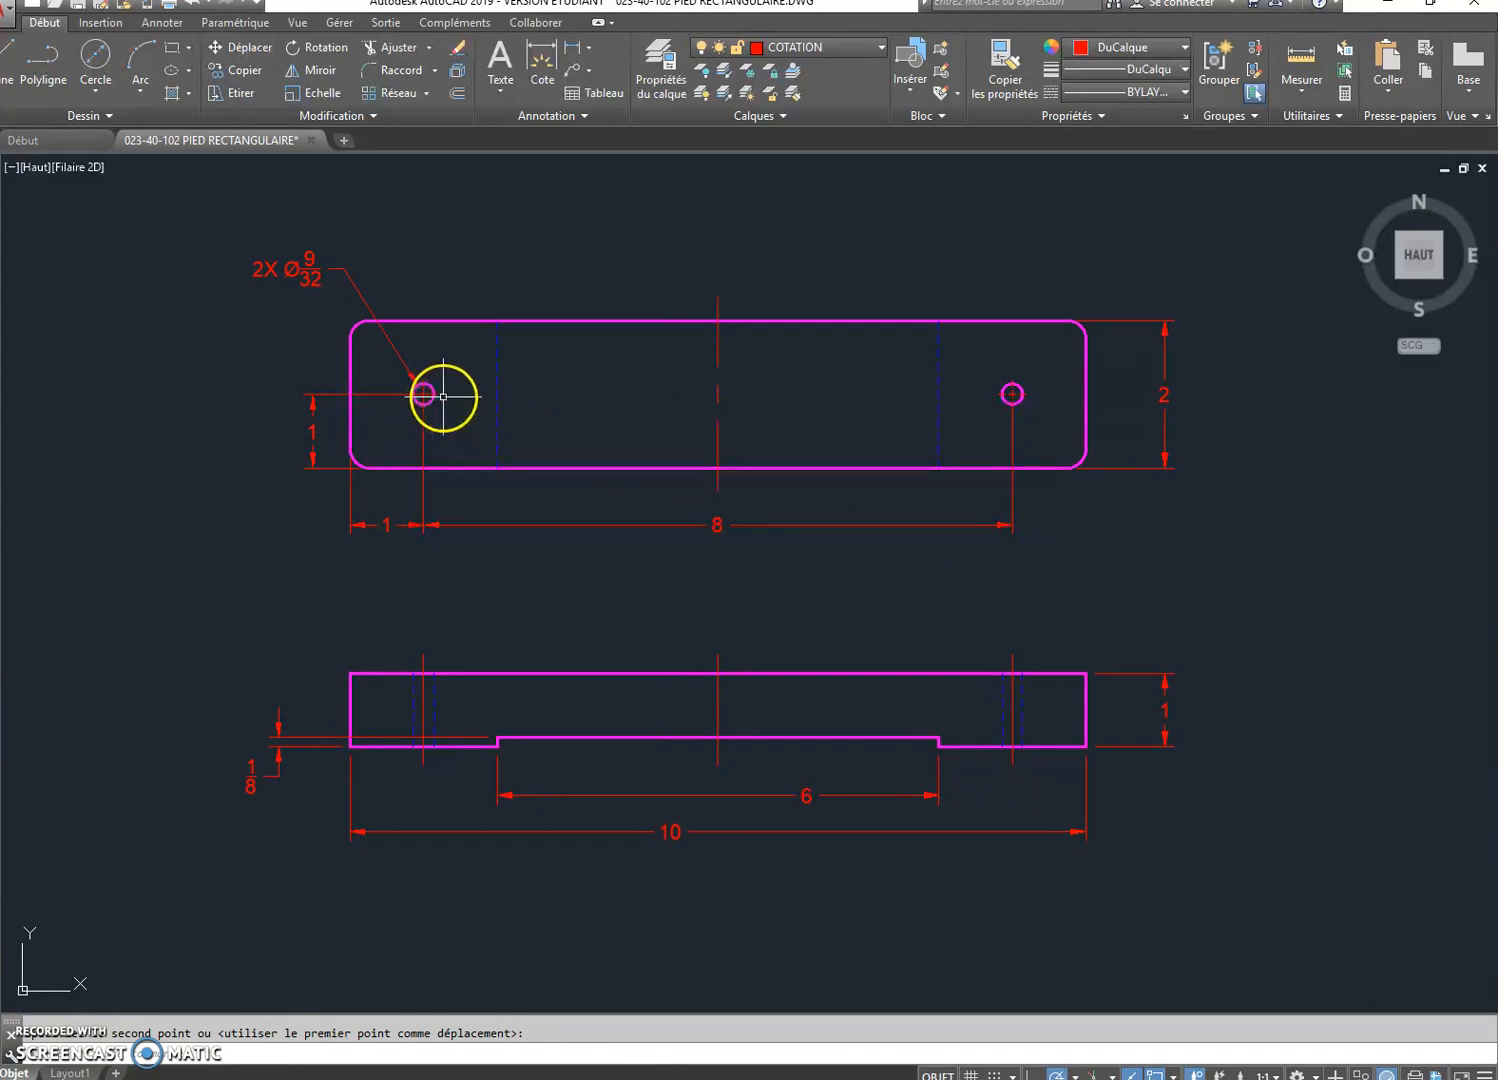
Stretch the two holes in the upper view, with their centre marks and dimensions, 0.5 straight down
scroll(886, 465, up, 2)
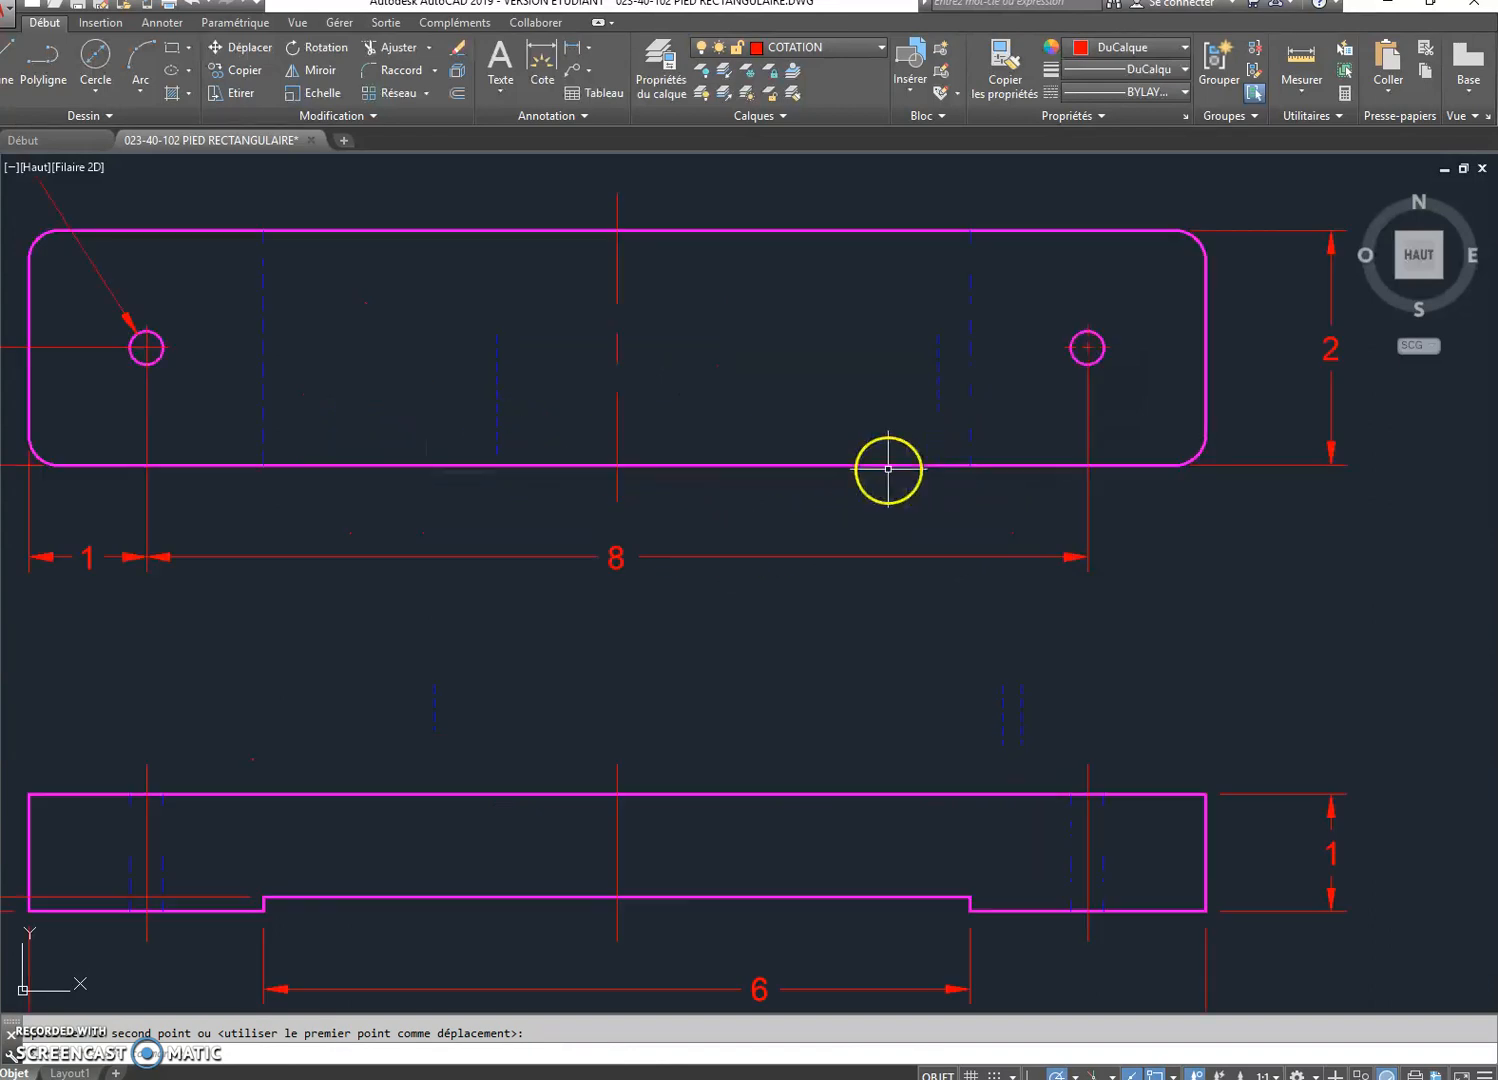
mouse_move(886, 458)
middle_down()
mouse_move(976, 558)
mouse_move(982, 617)
middle_up()
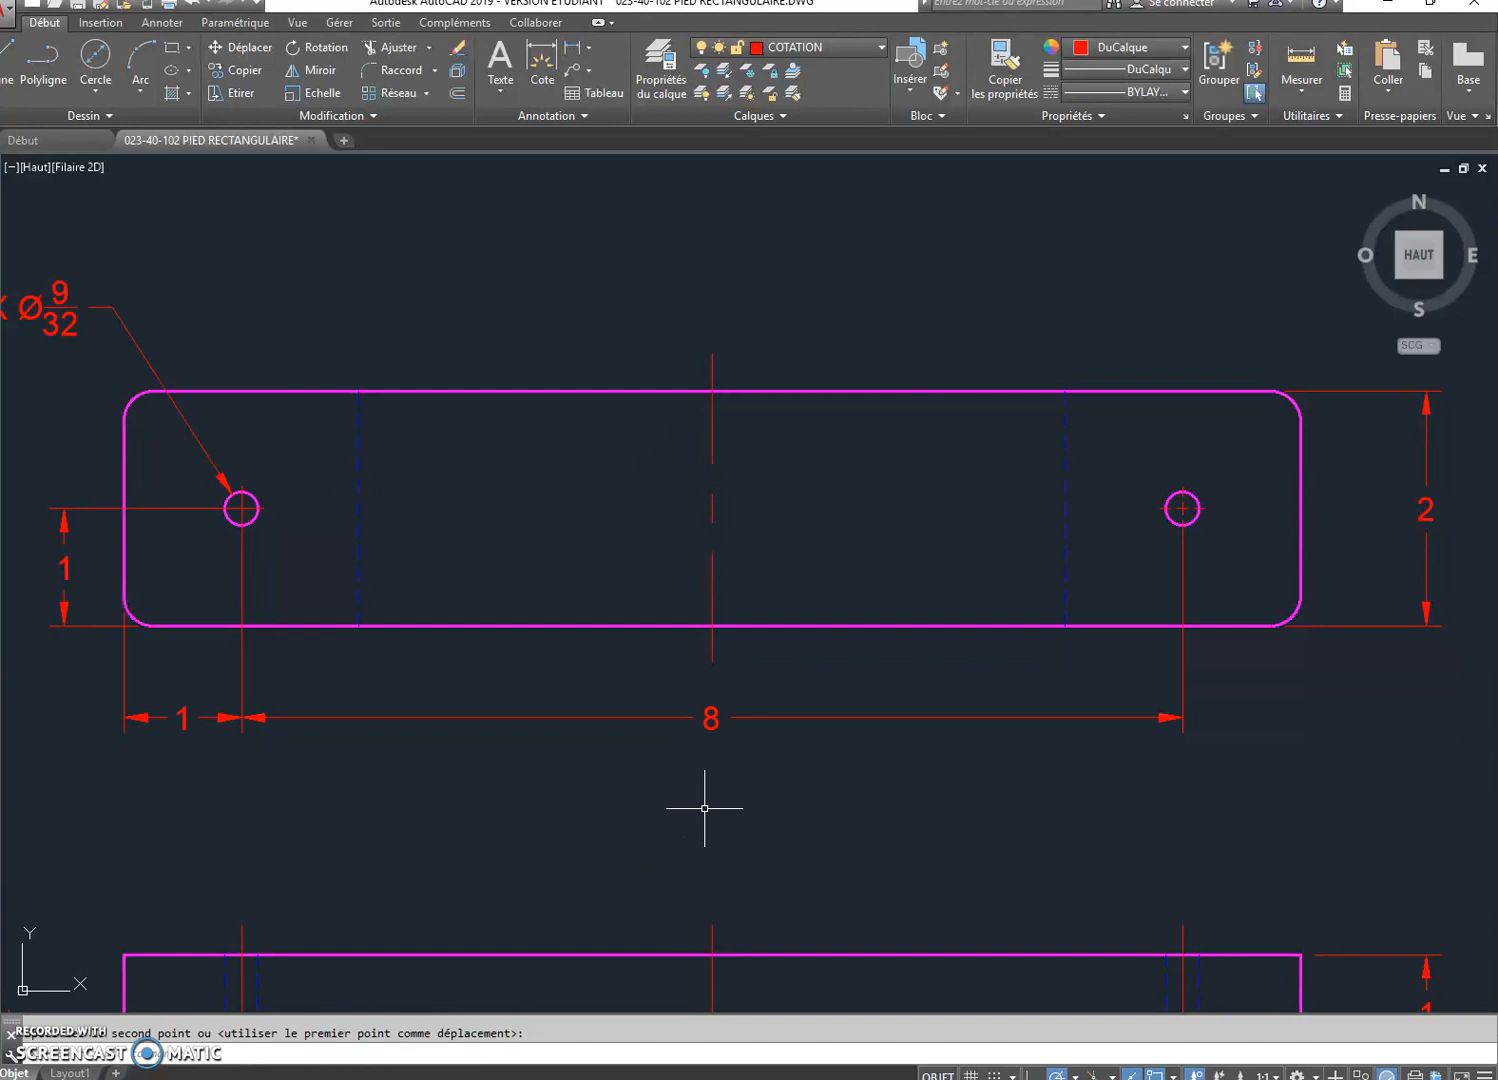
scroll(740, 795, down, 2)
scroll(679, 682, up, 2)
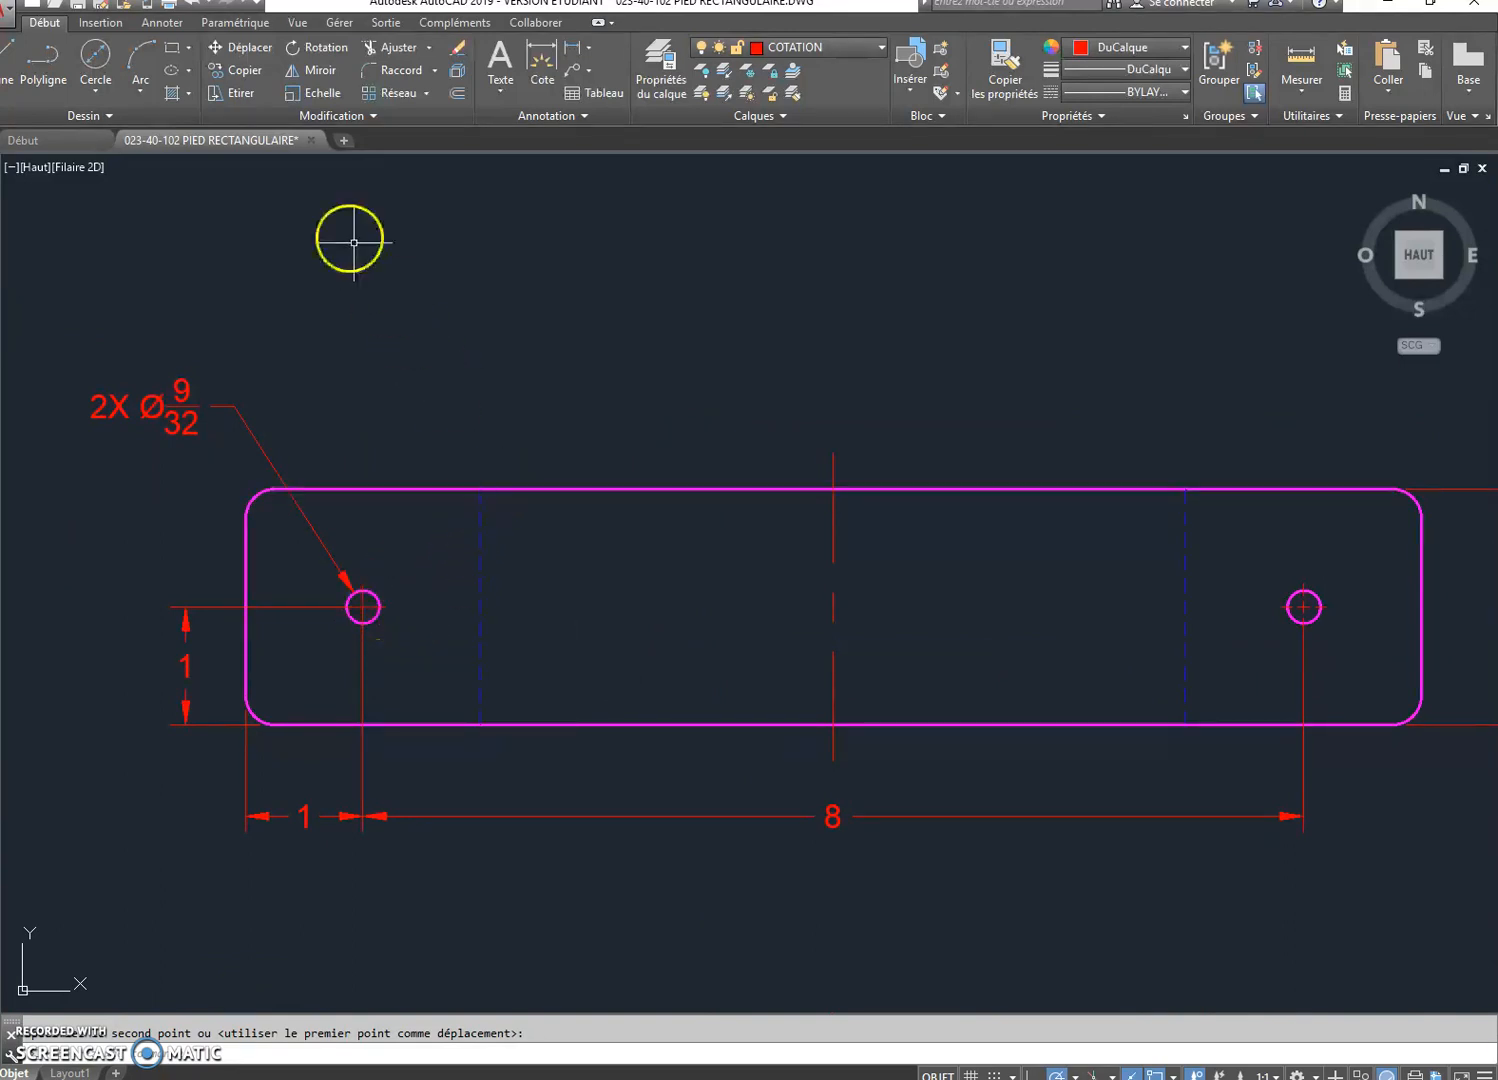
click(235, 95)
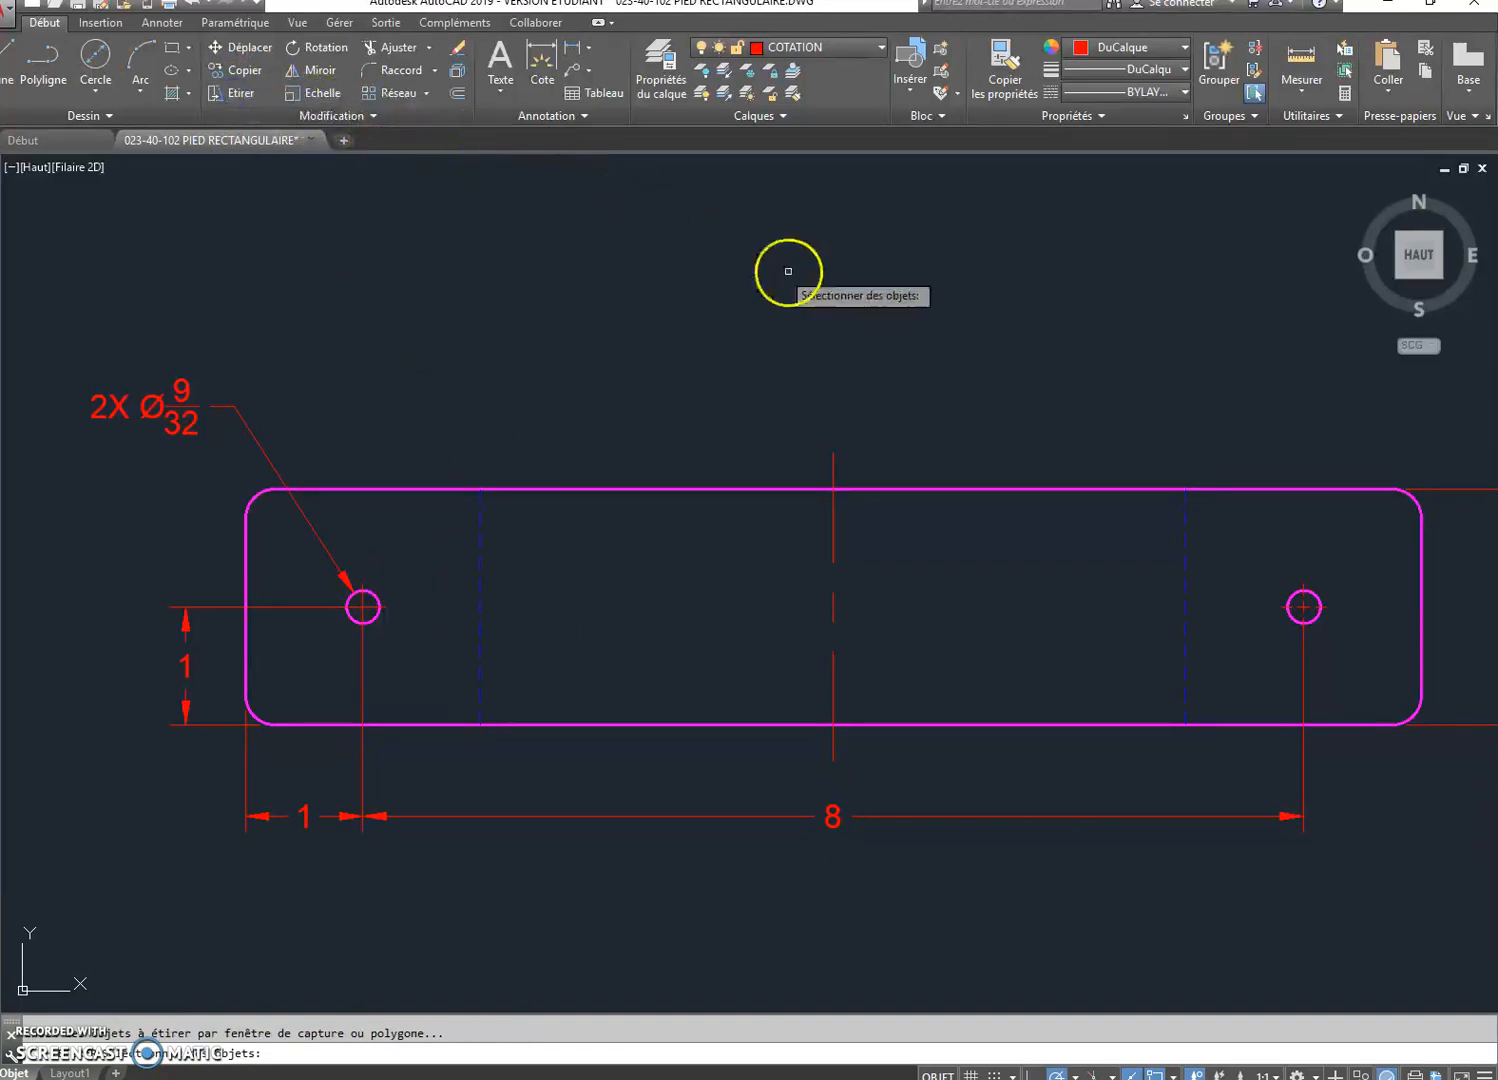
click(1343, 563)
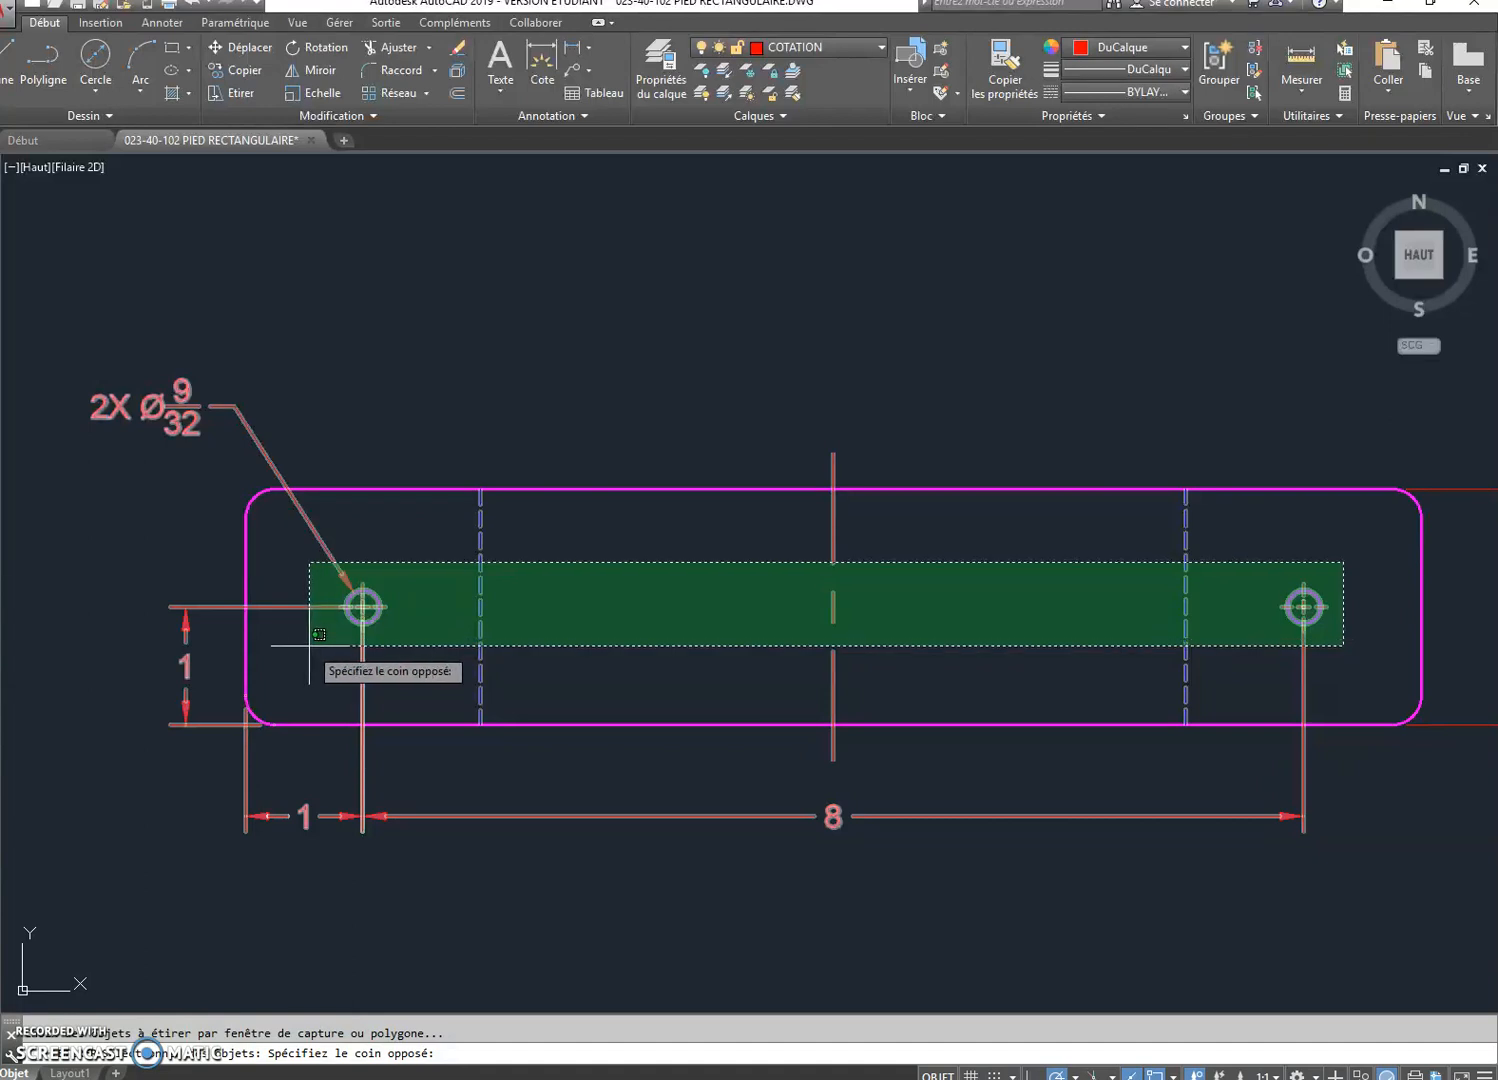
click(309, 646)
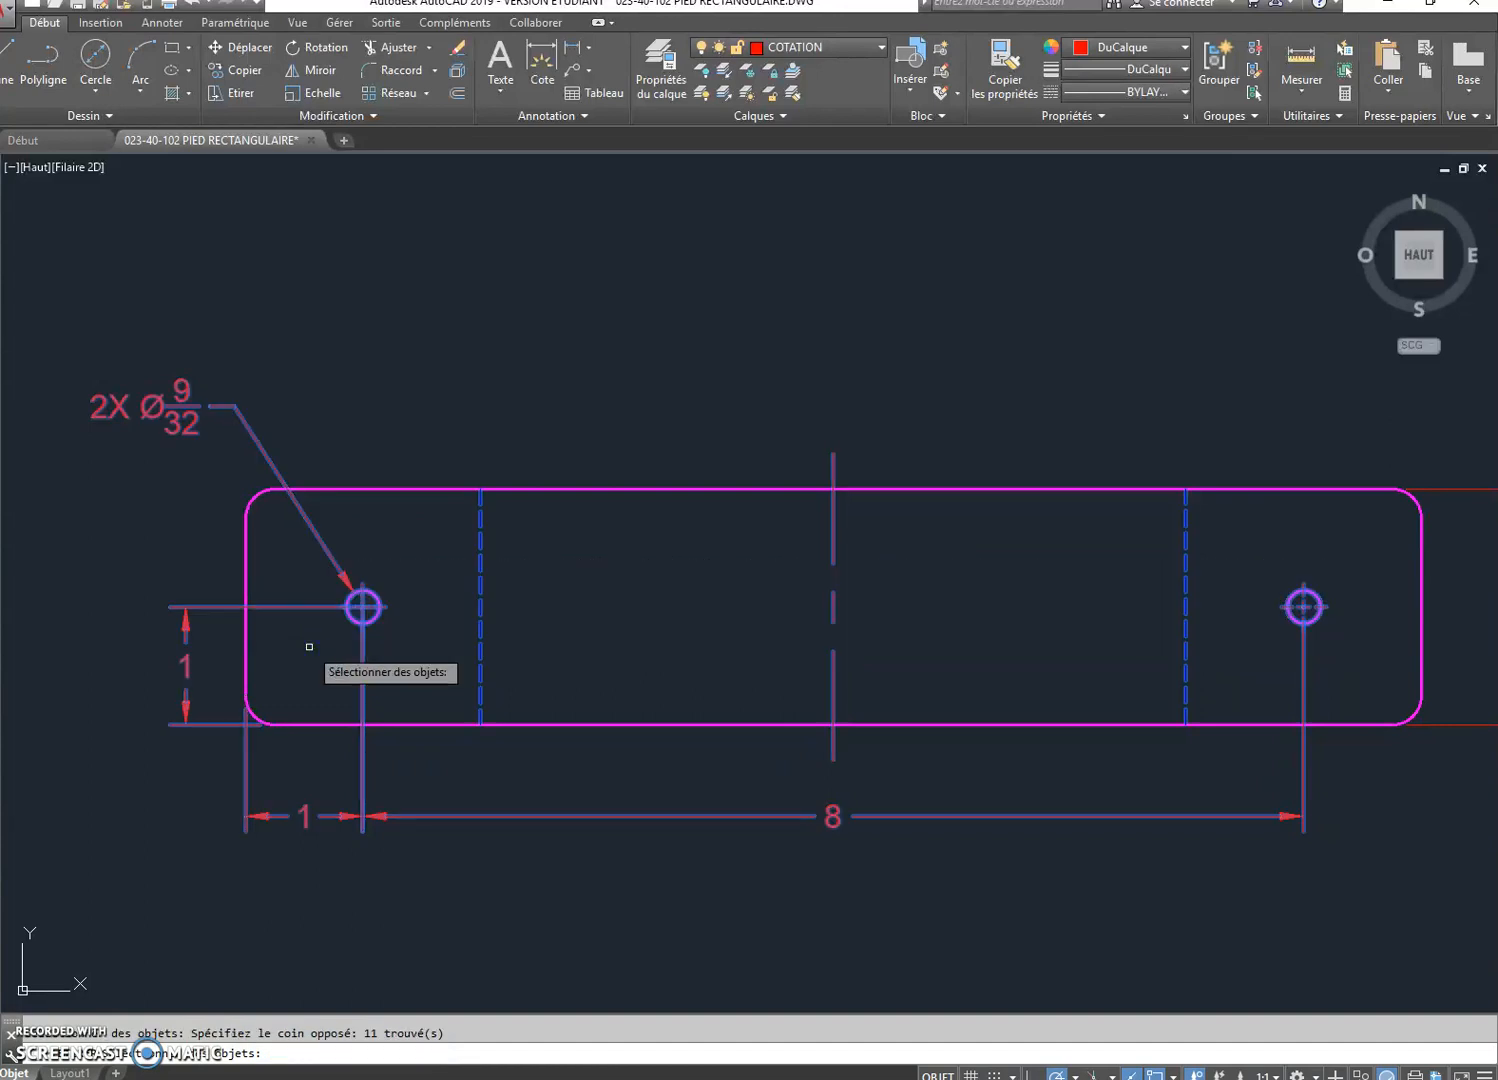
key(Return)
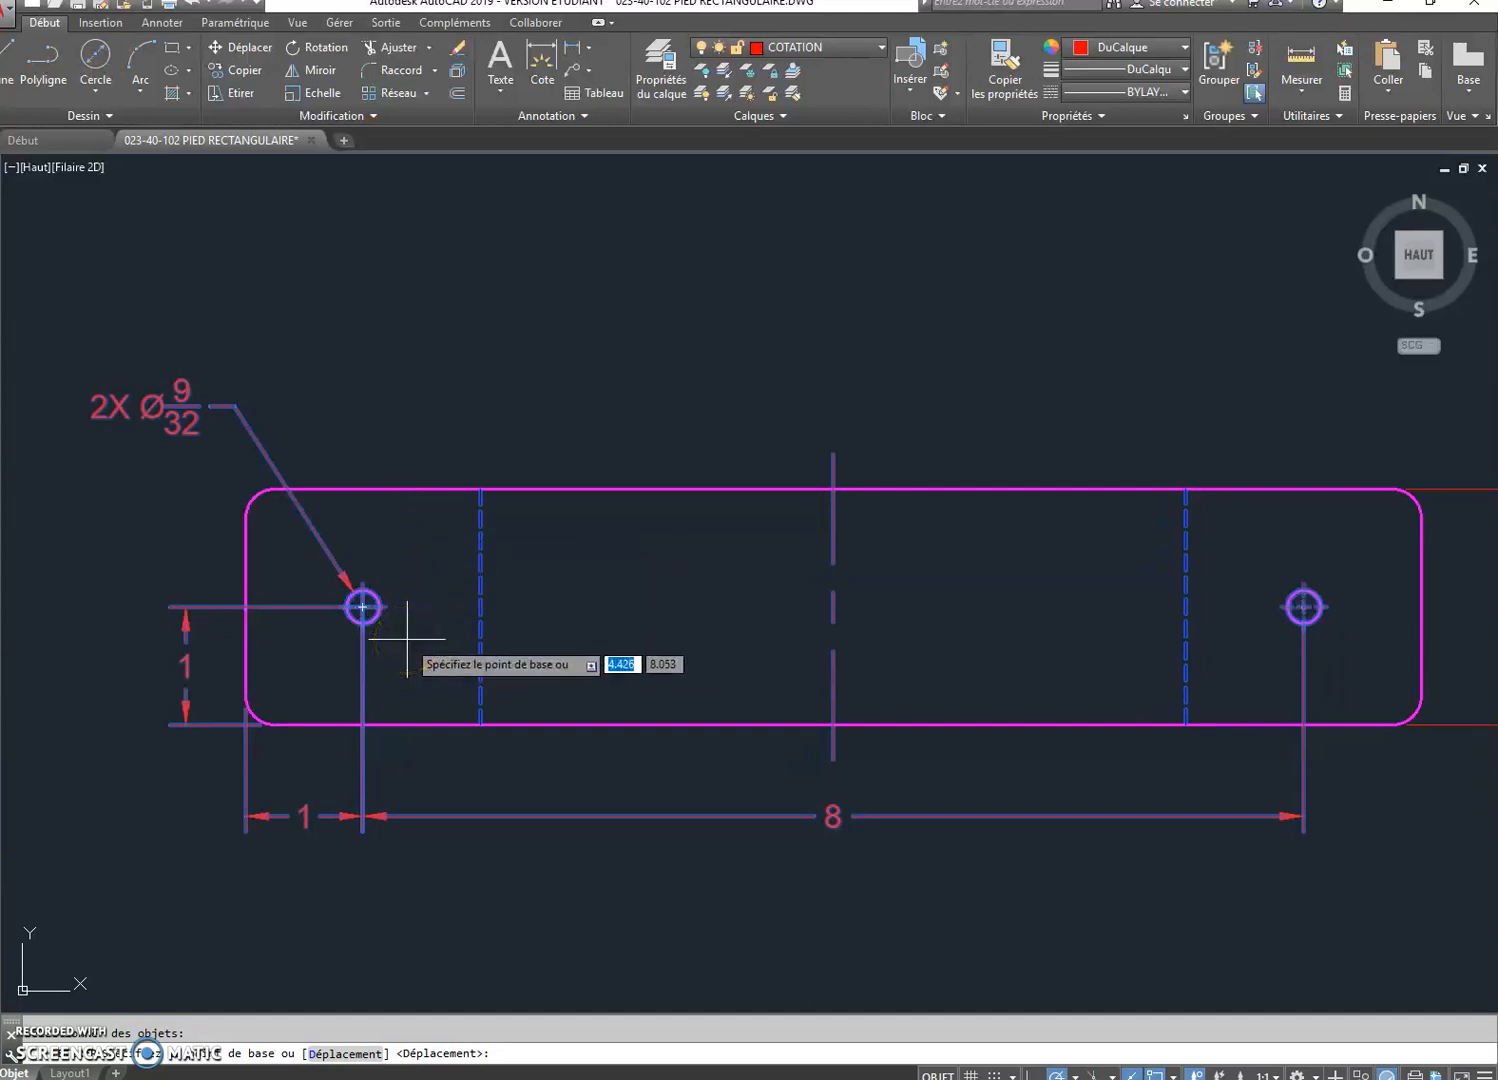
middle_drag(407, 637, 318, 655)
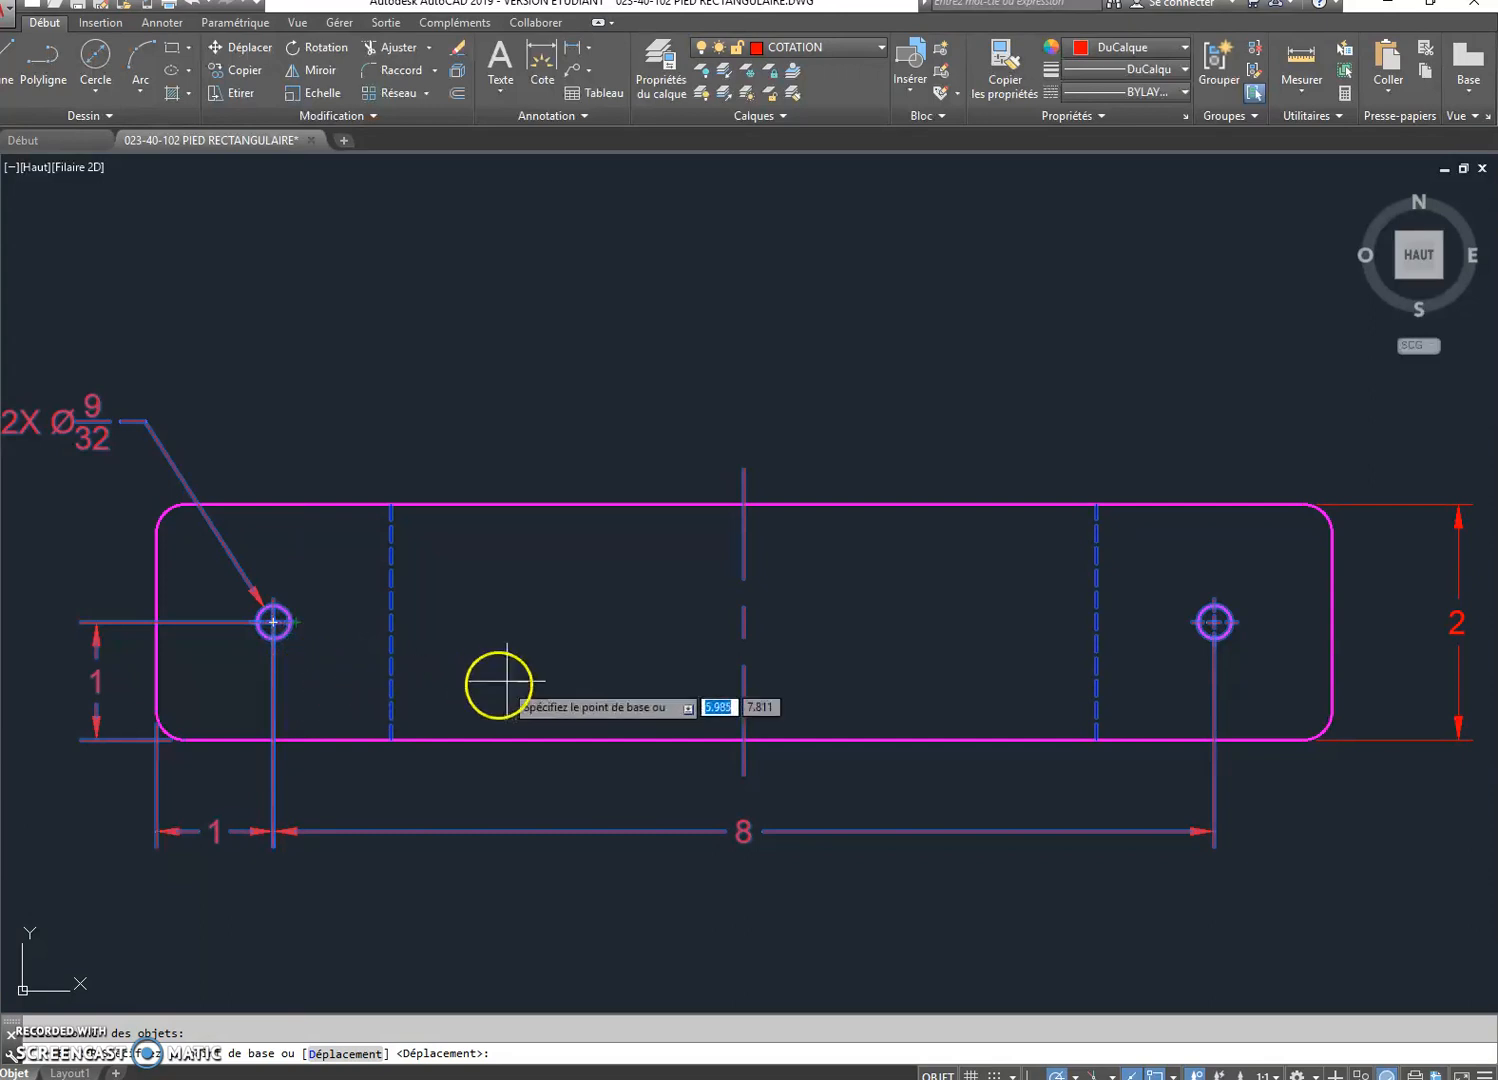
click(584, 573)
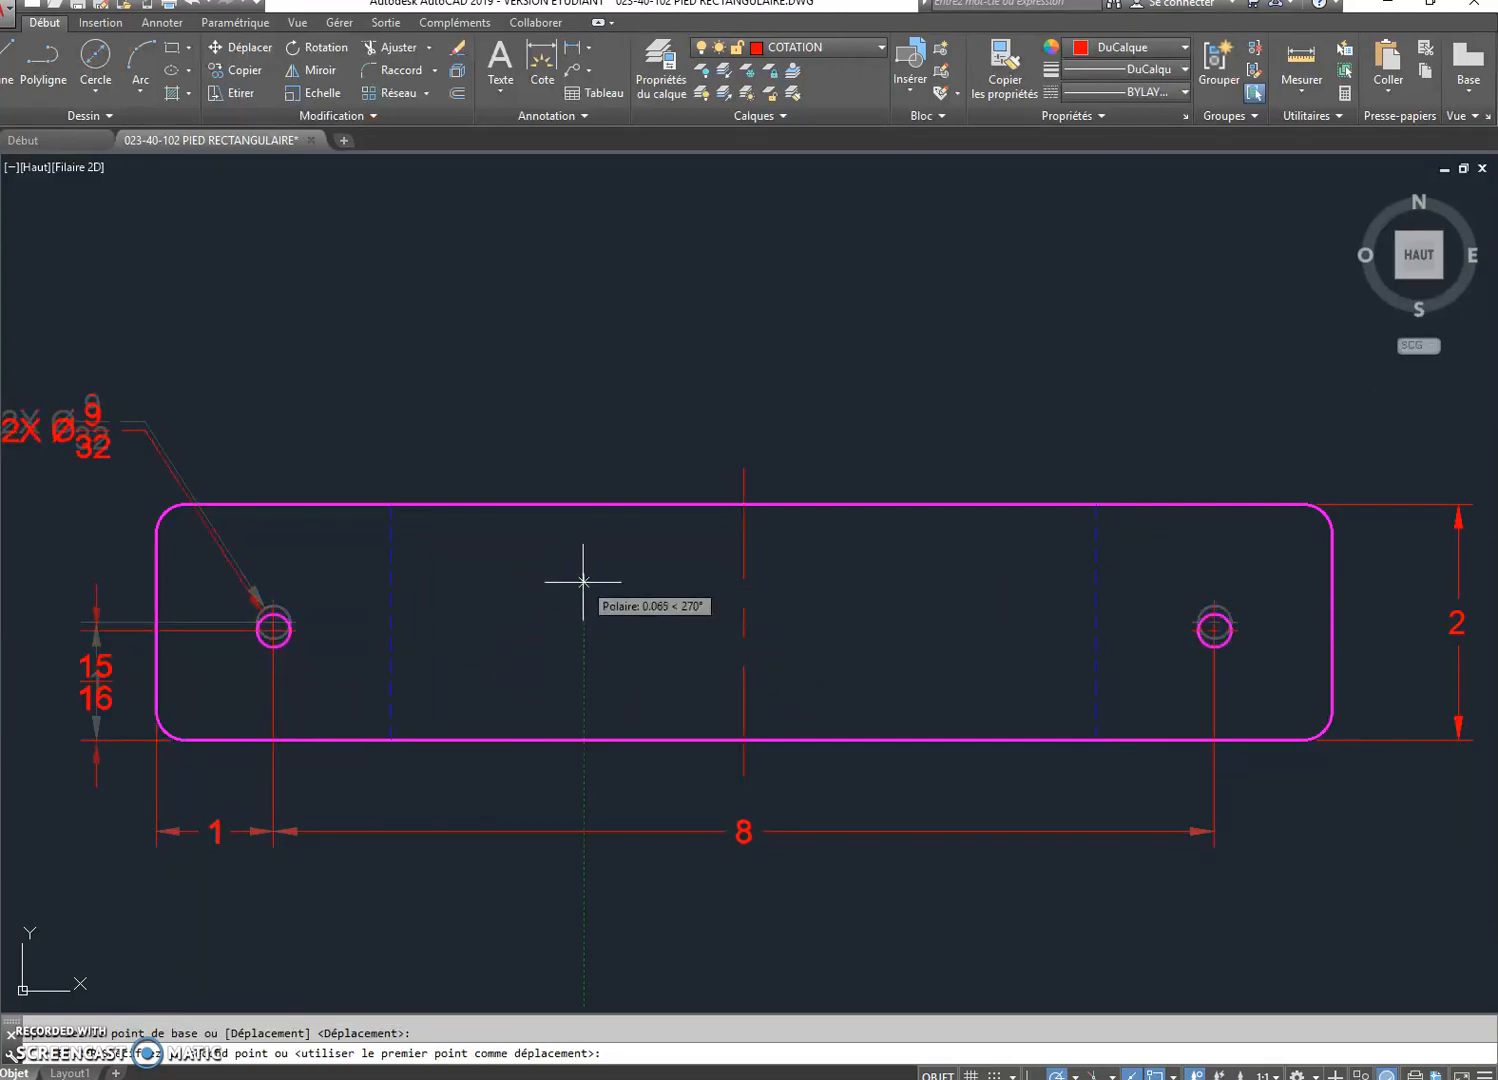
text(.5)
key(Return)
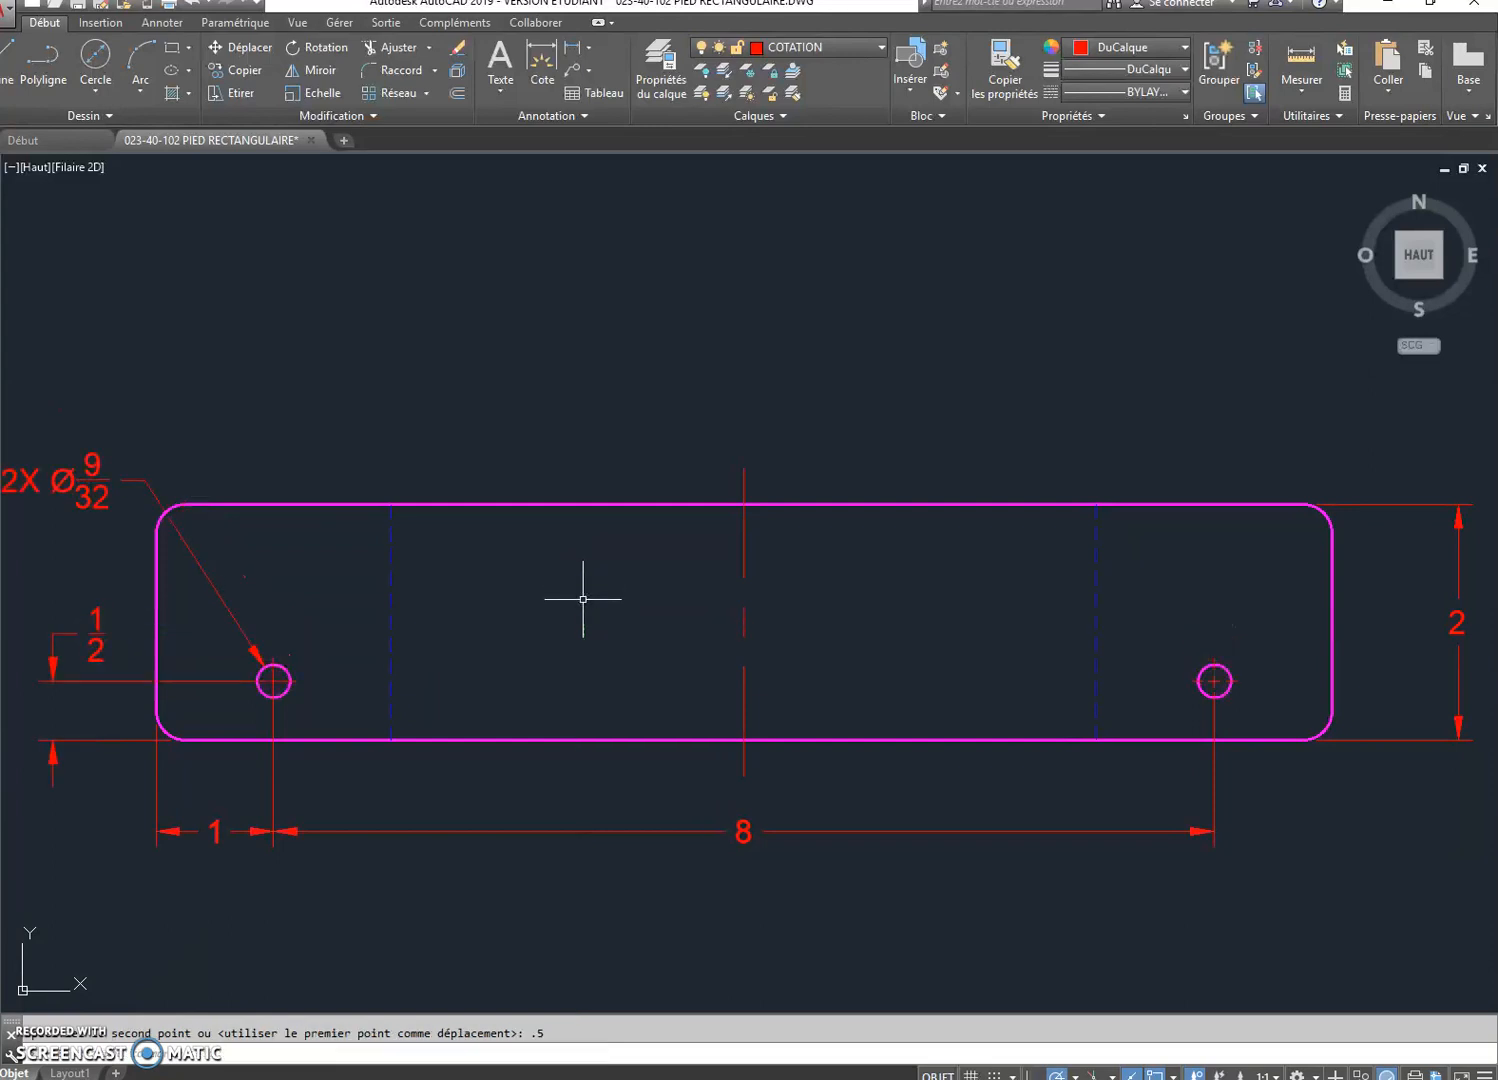
Copy the two holes in the upper view, with their centre marks, 1 straight up
scroll(652, 732, down, 2)
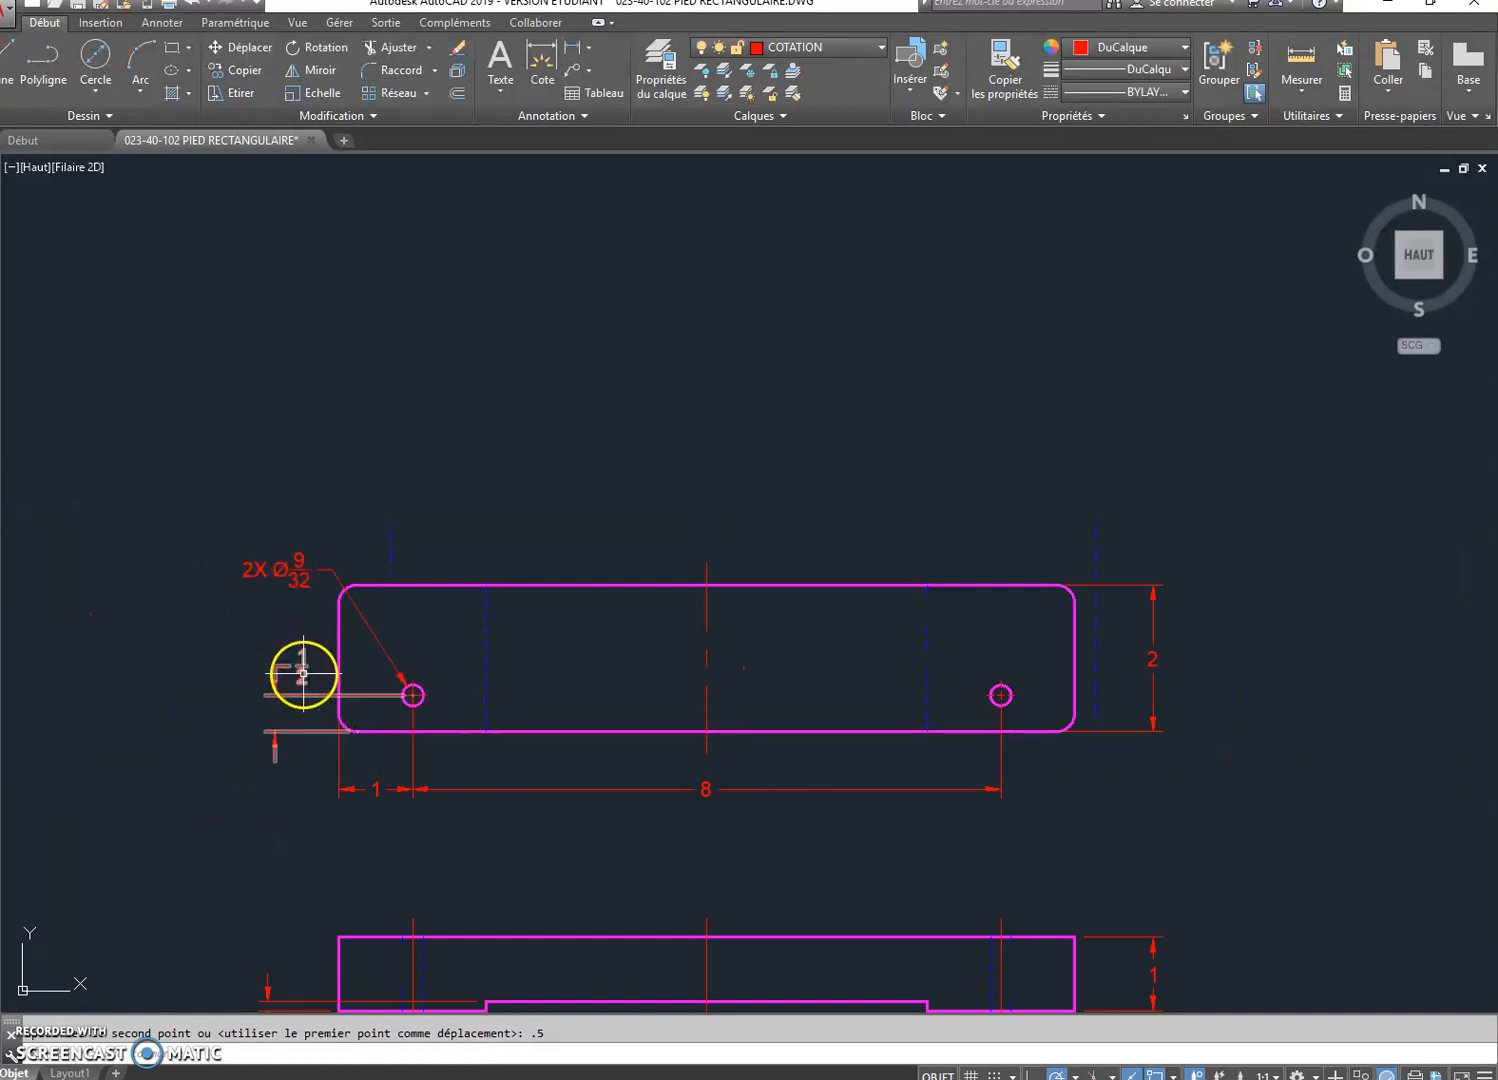
middle_drag(522, 674, 458, 680)
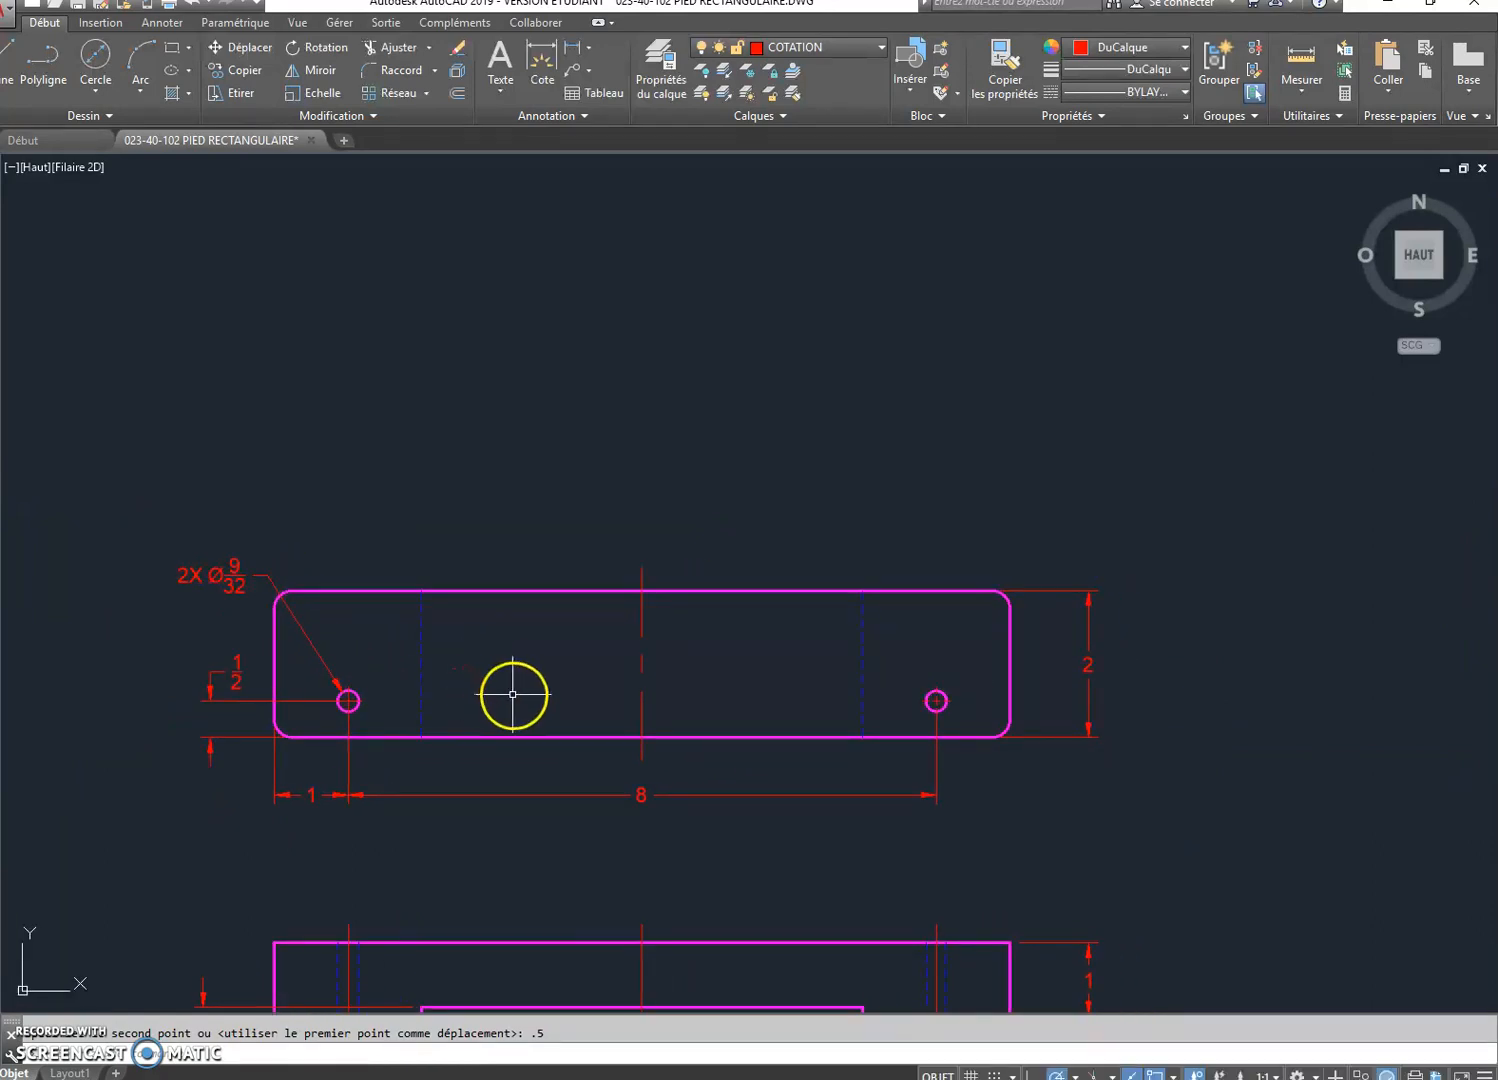
scroll(520, 692, up, 2)
middle_drag(592, 699, 655, 652)
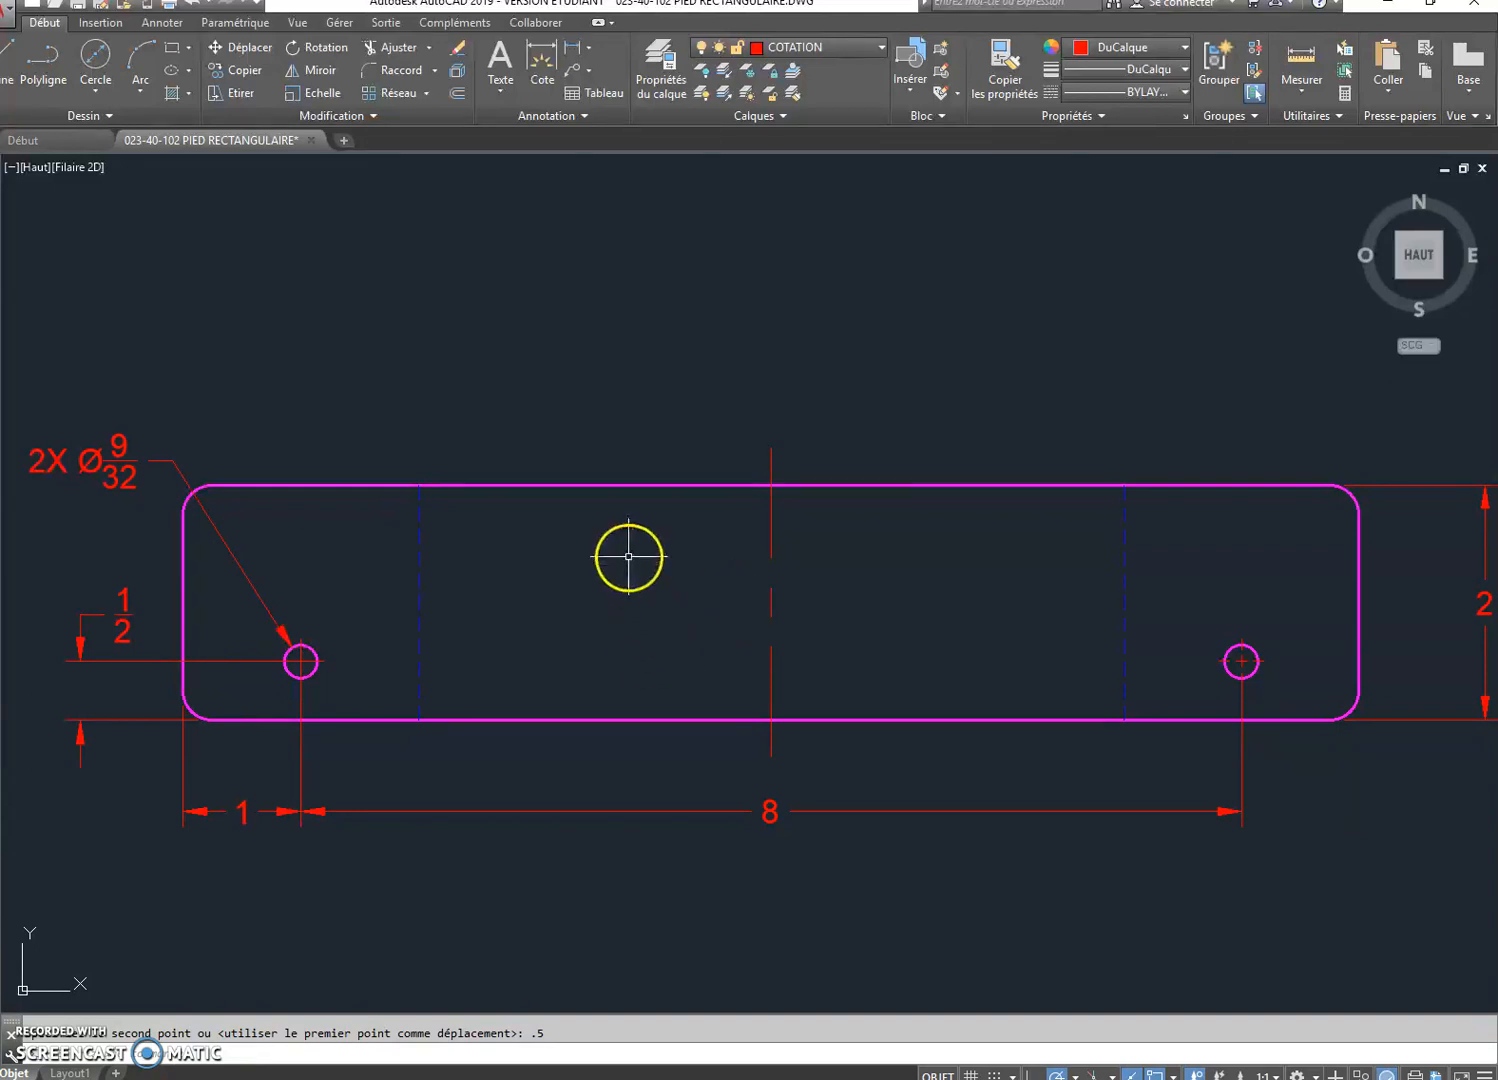
click(251, 72)
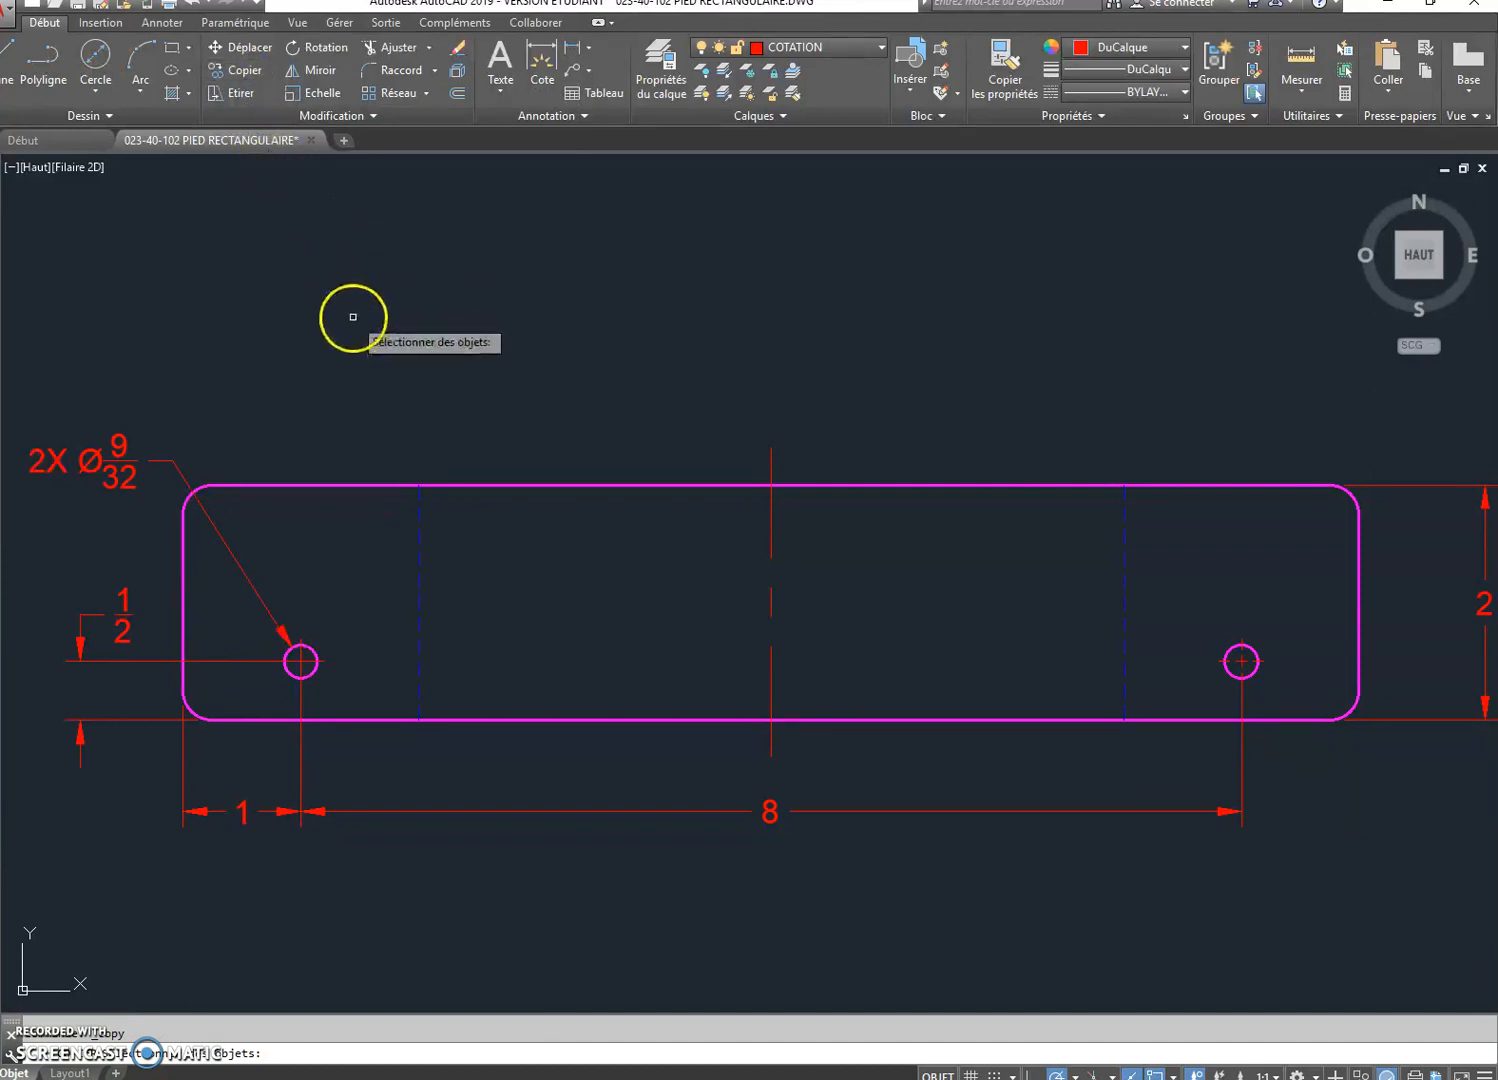
click(312, 650)
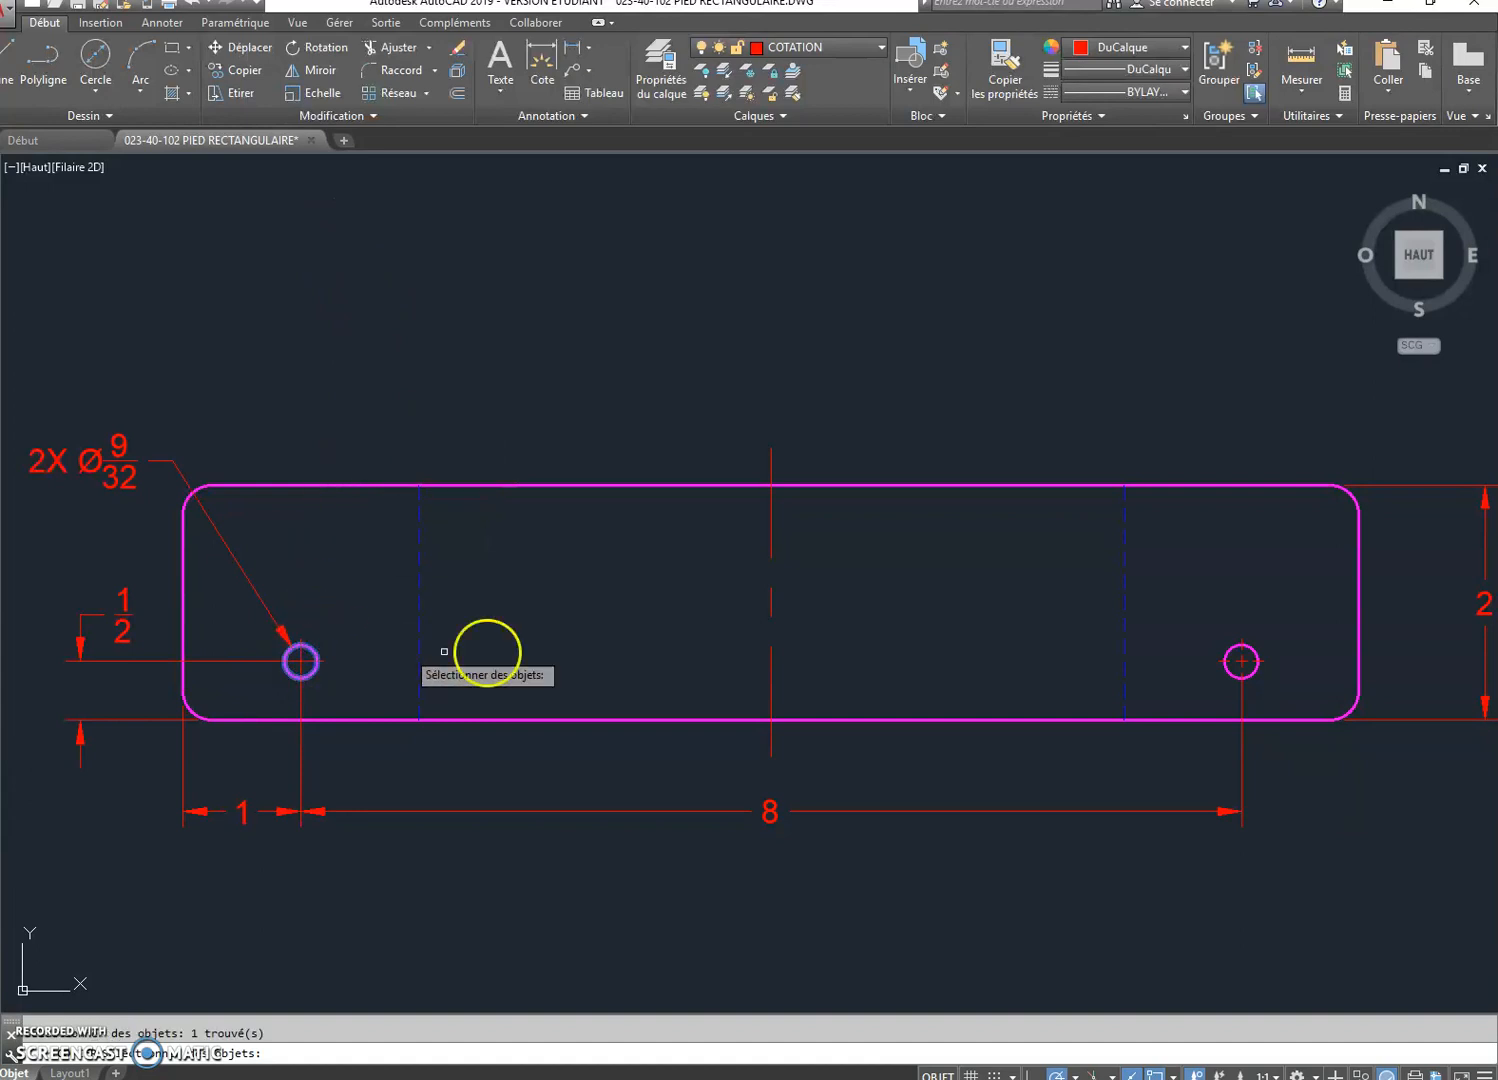
click(1255, 651)
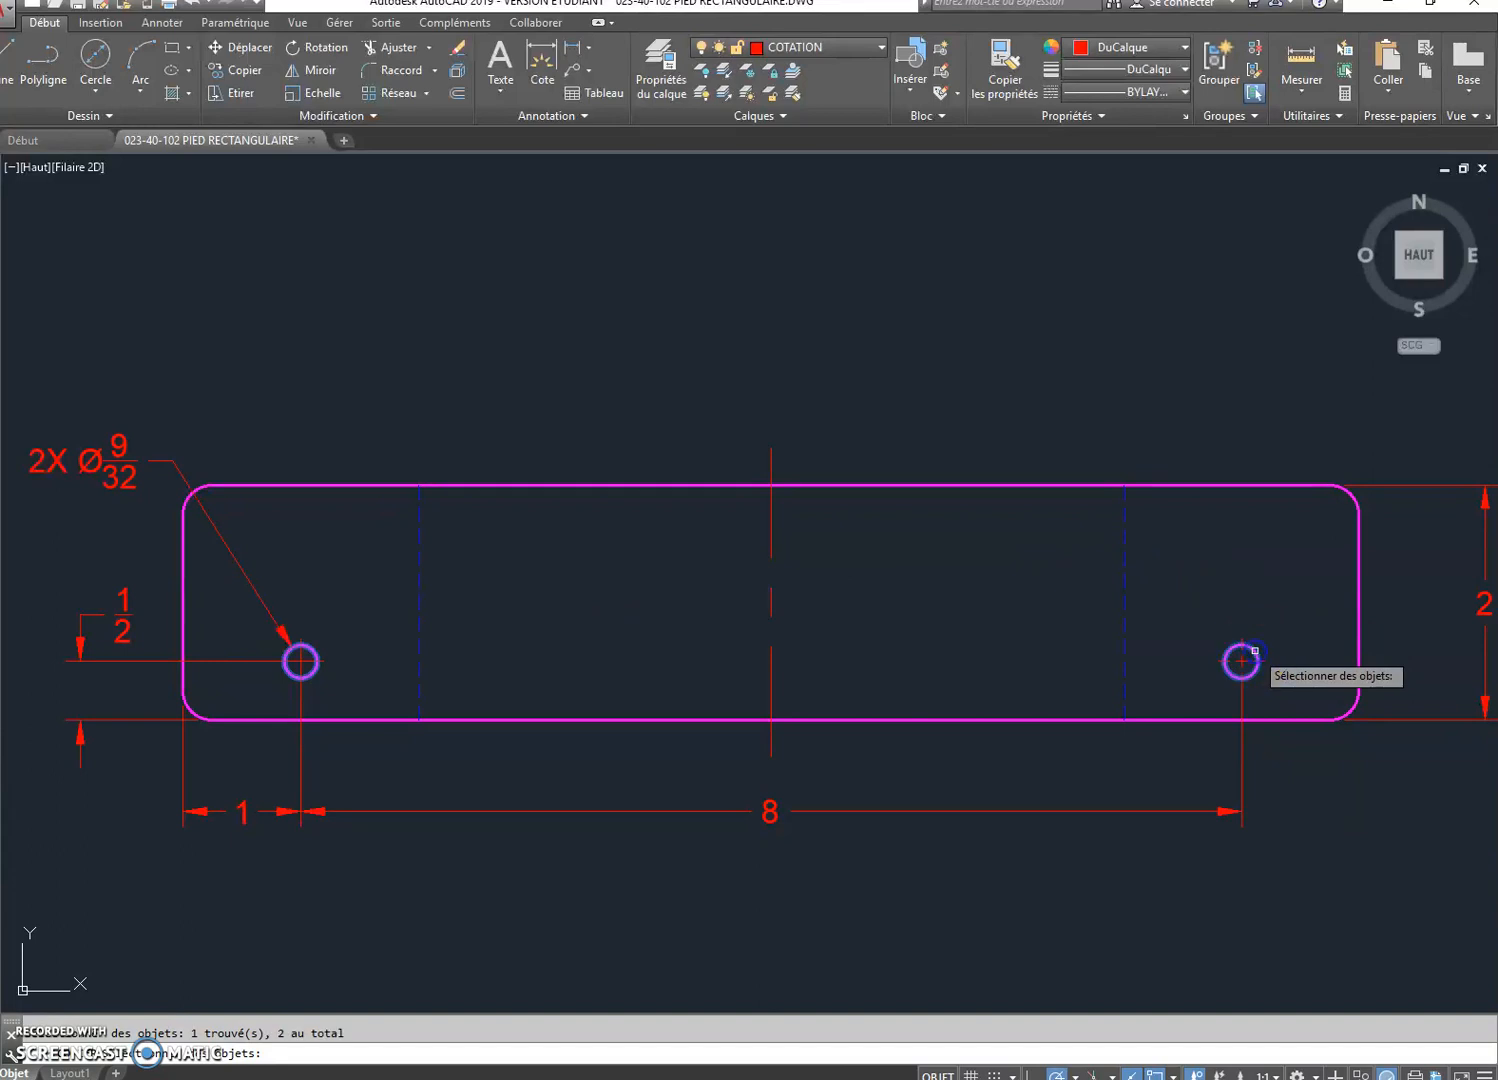
click(301, 642)
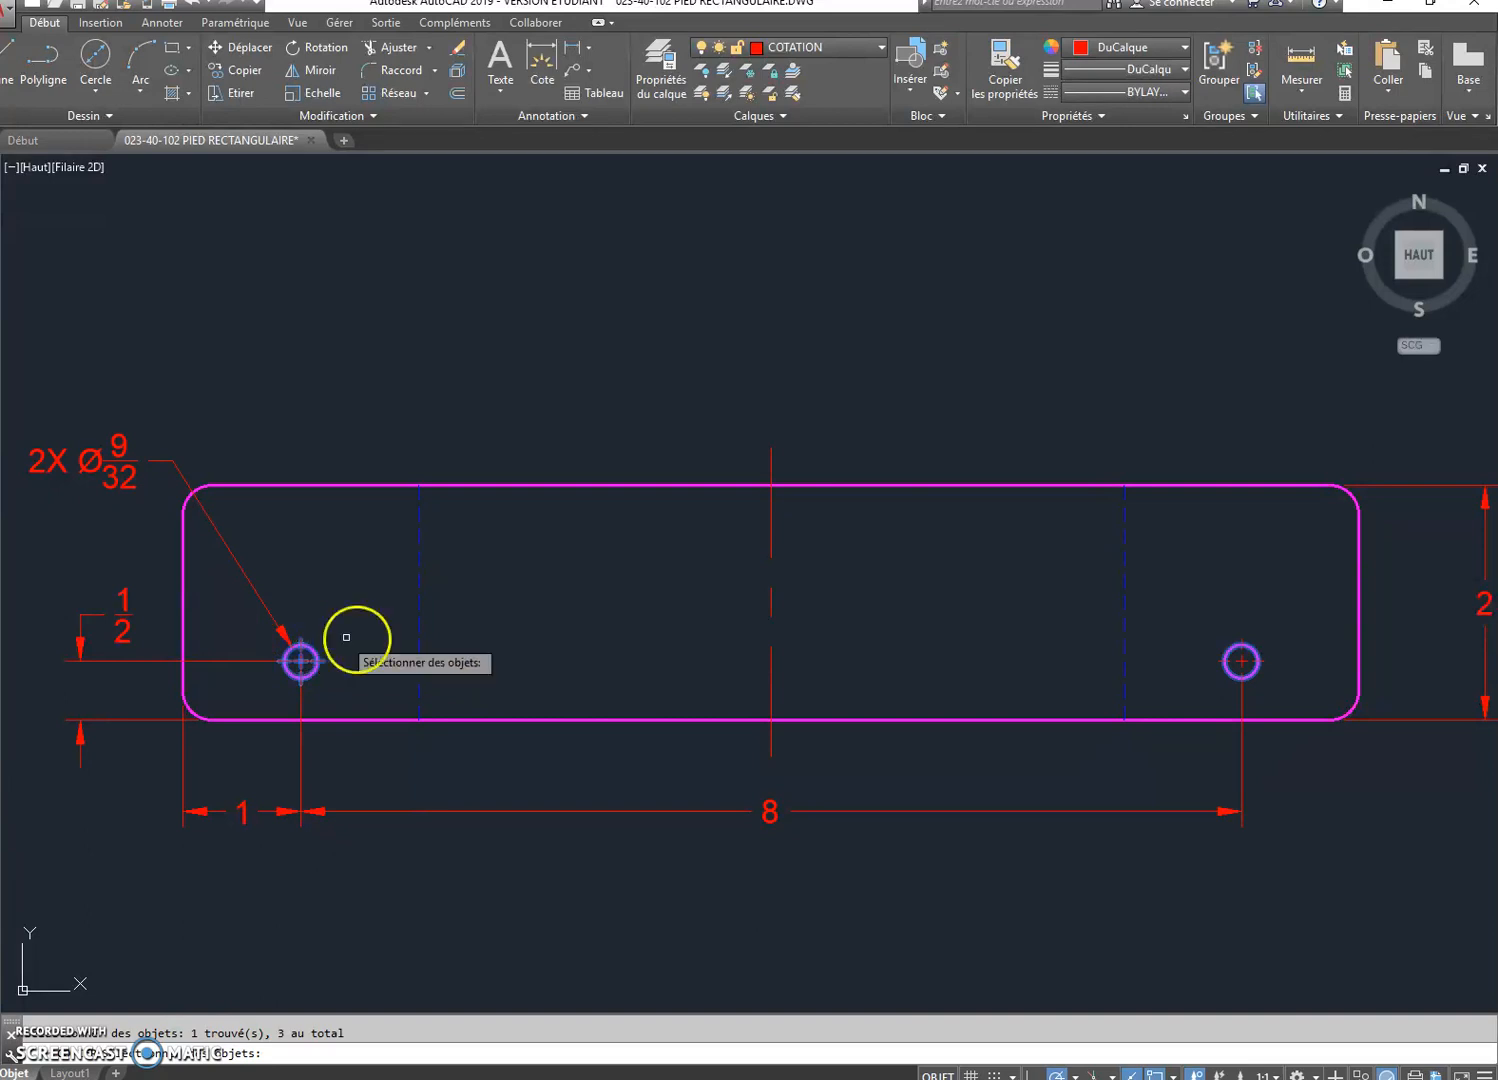
click(1241, 640)
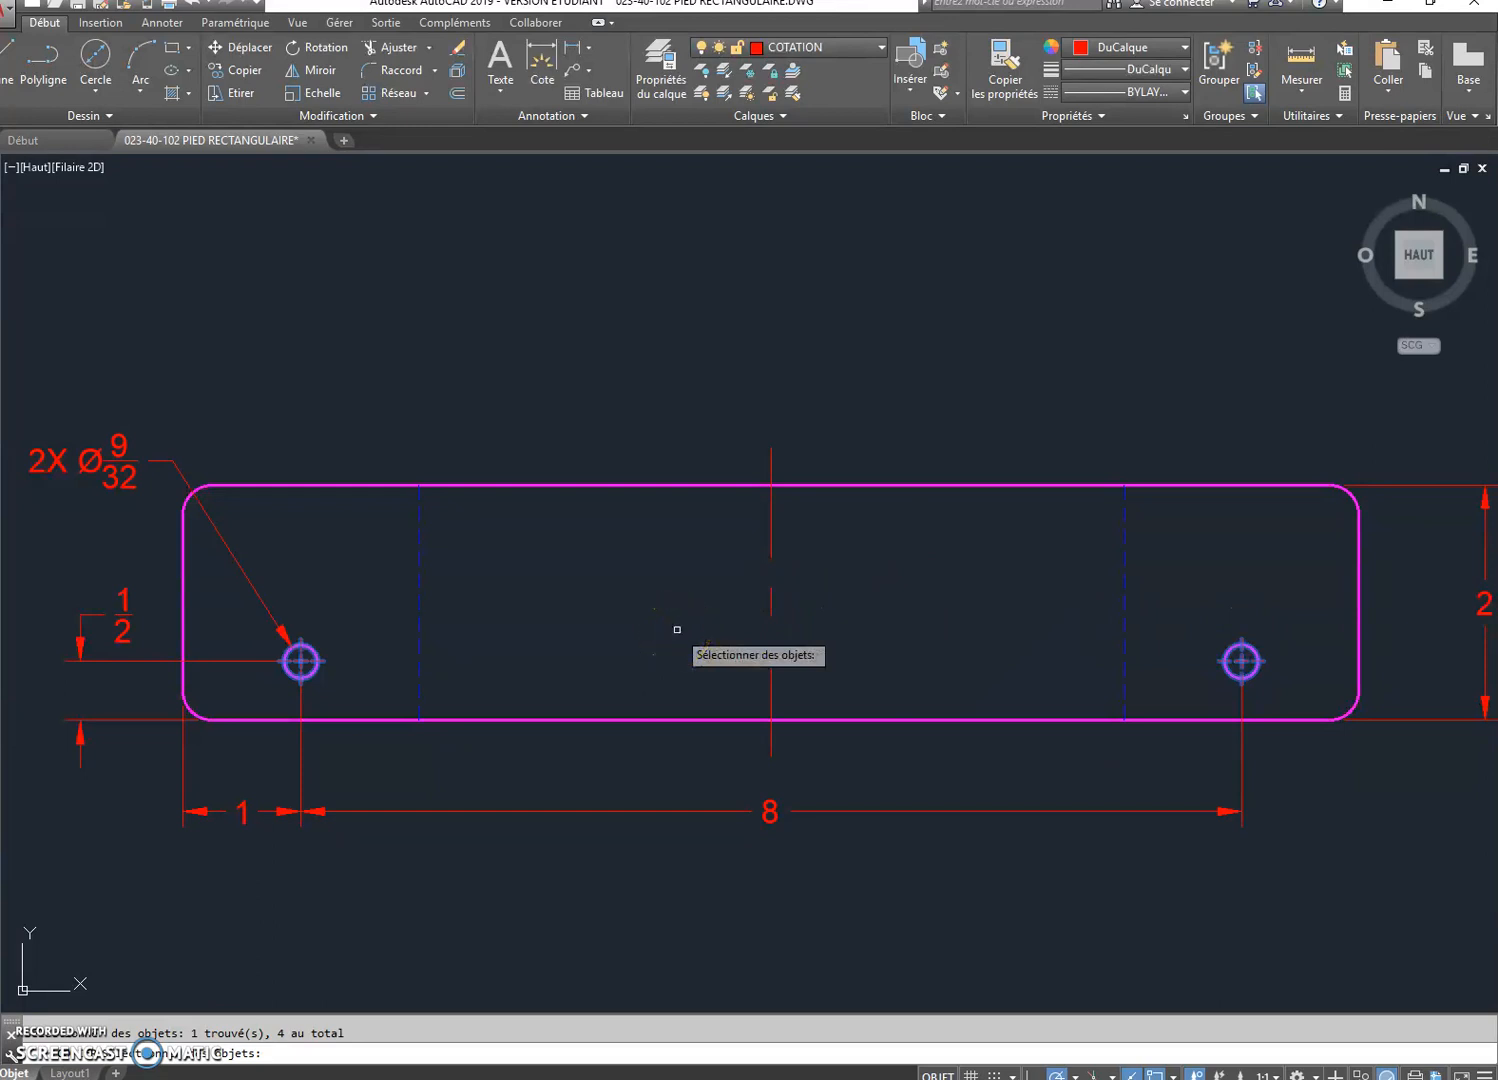
key(Return)
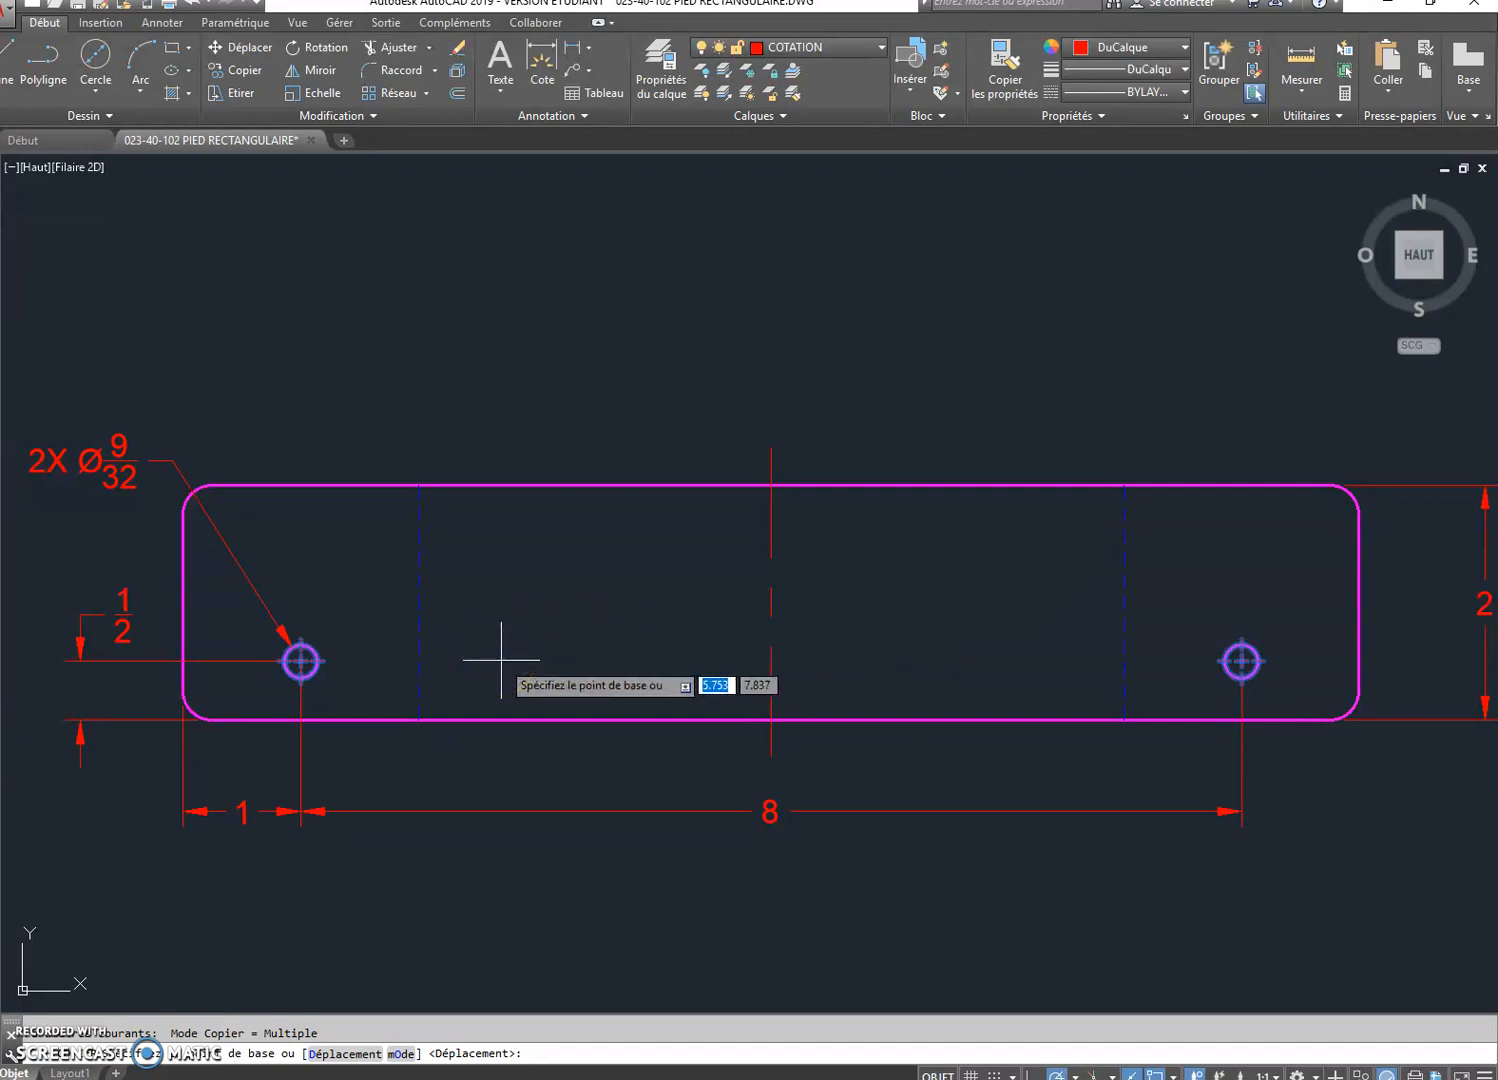
click(569, 658)
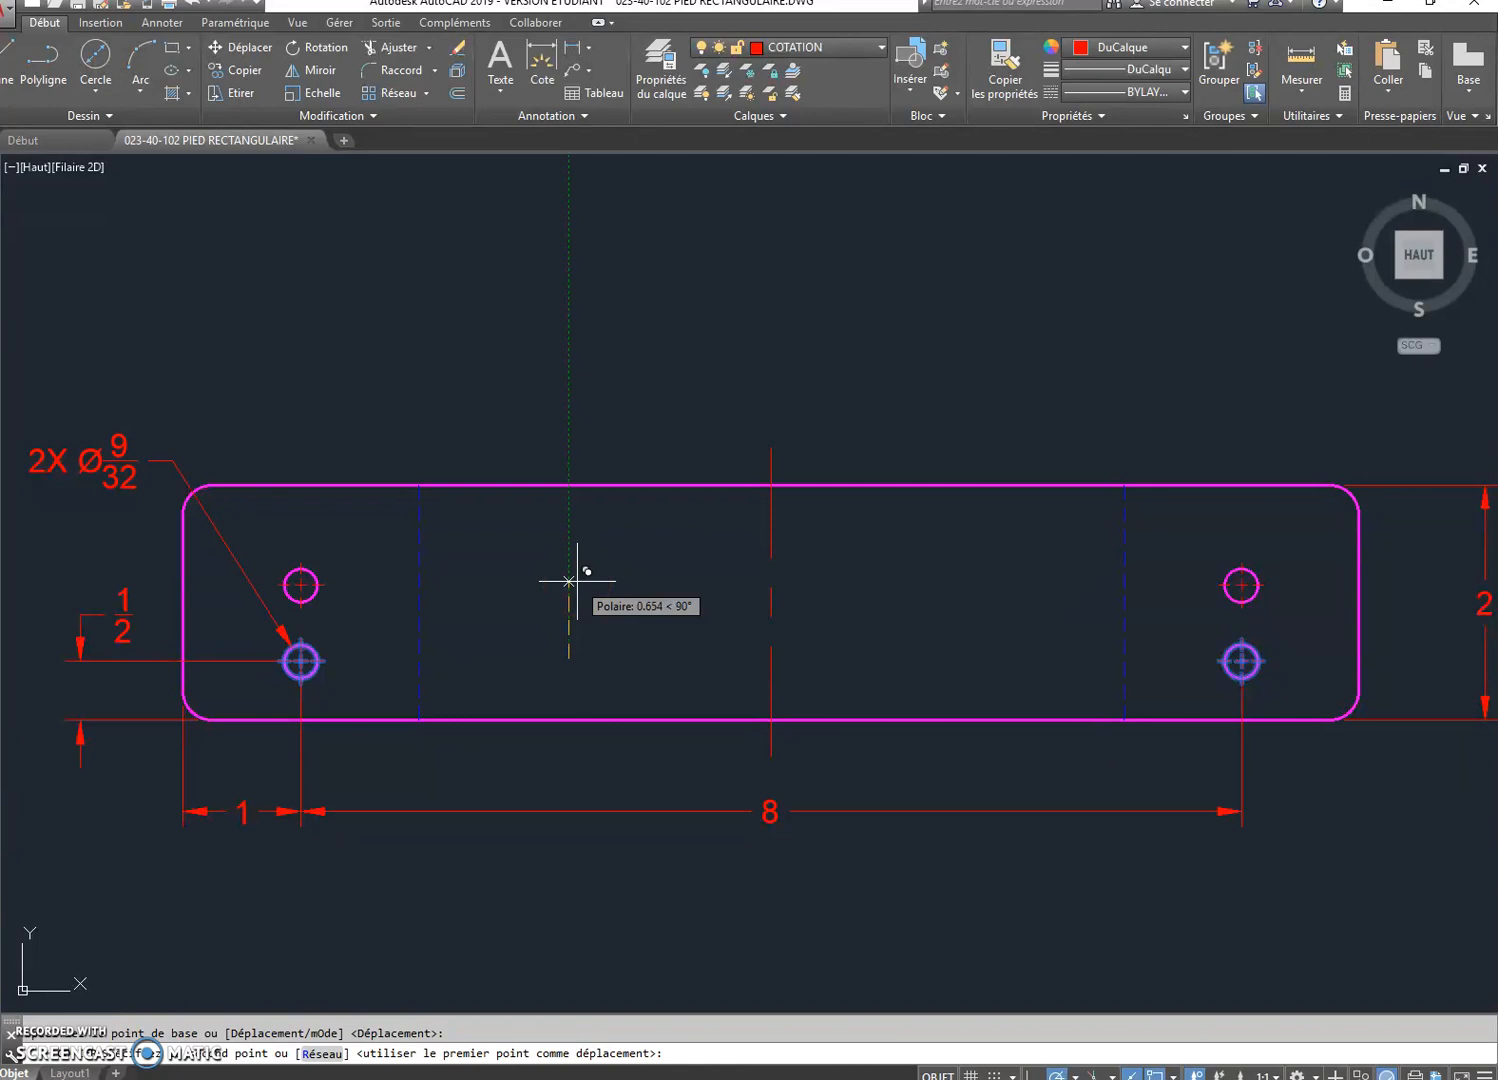
text(1)
key(Return)
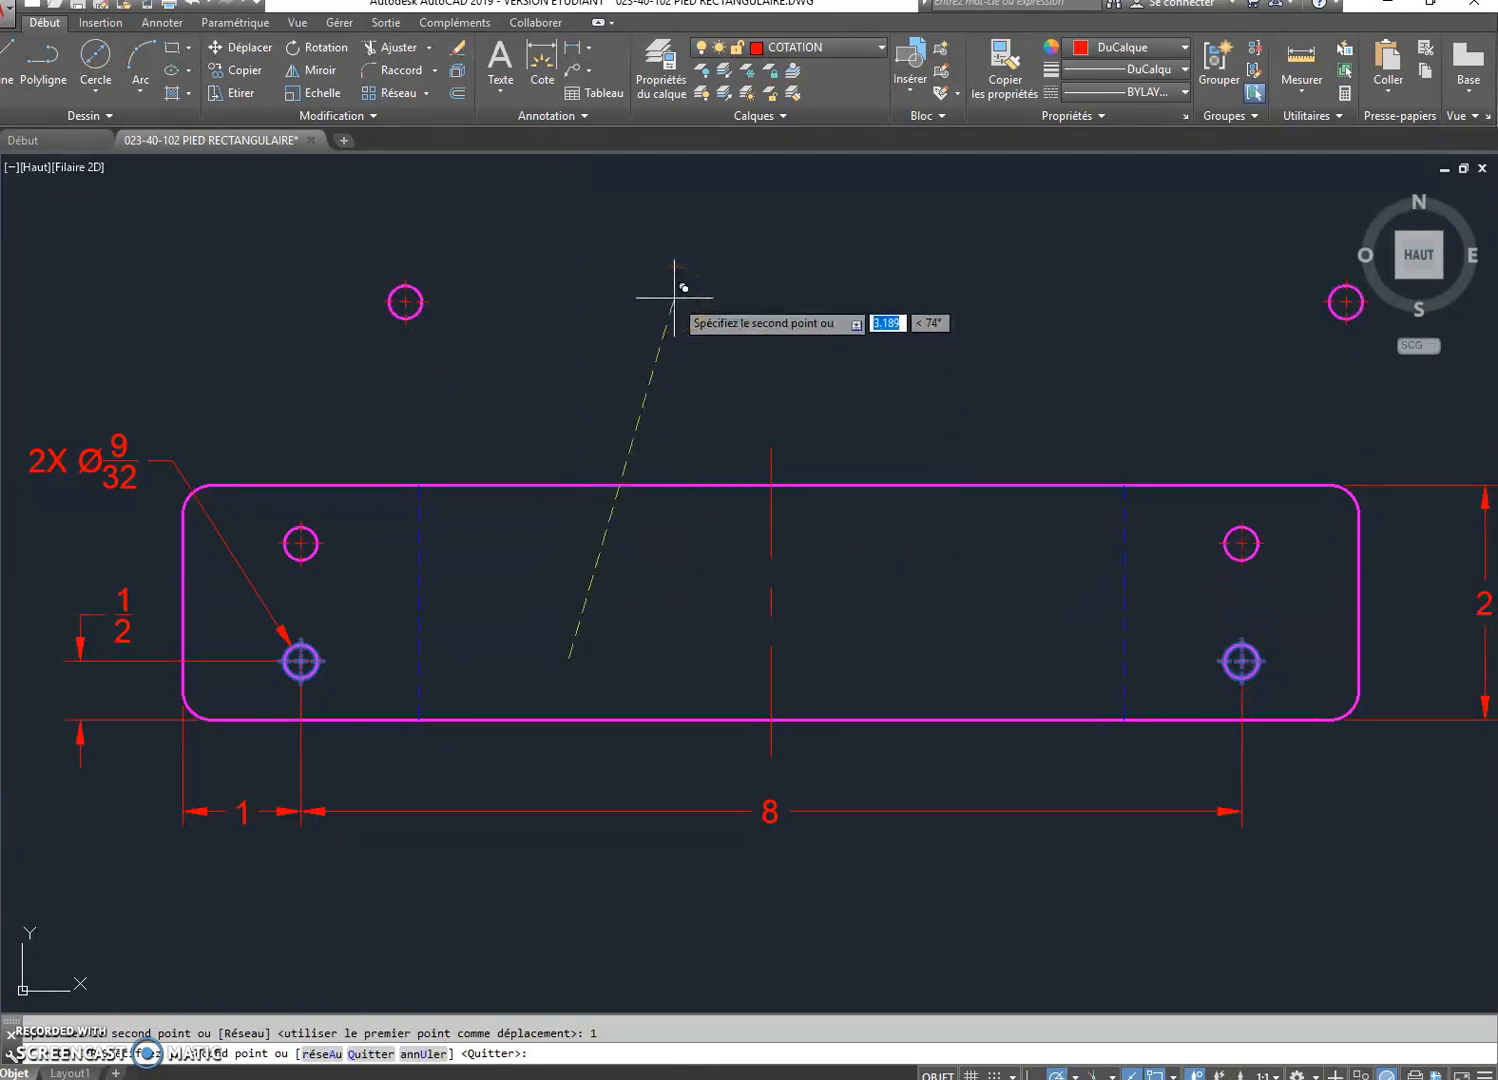
key(Escape)
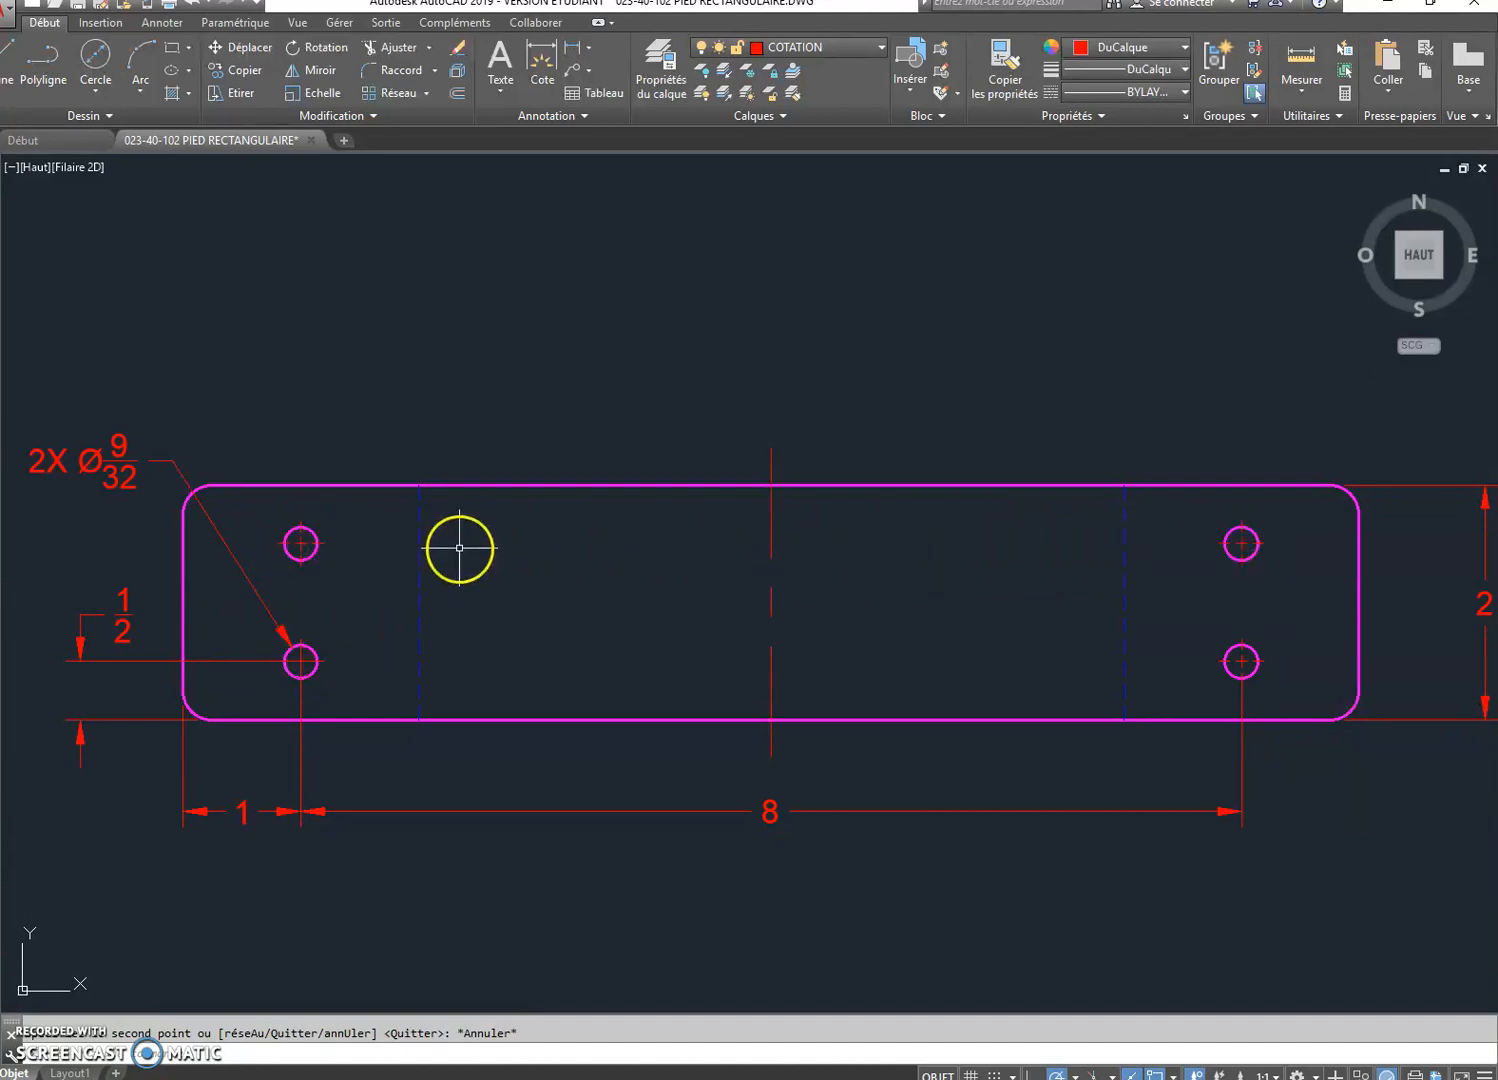
Make AXE-MOYEN the current layer and draw a horizontal centre line joining the centre marks of the two upper holes
click(858, 47)
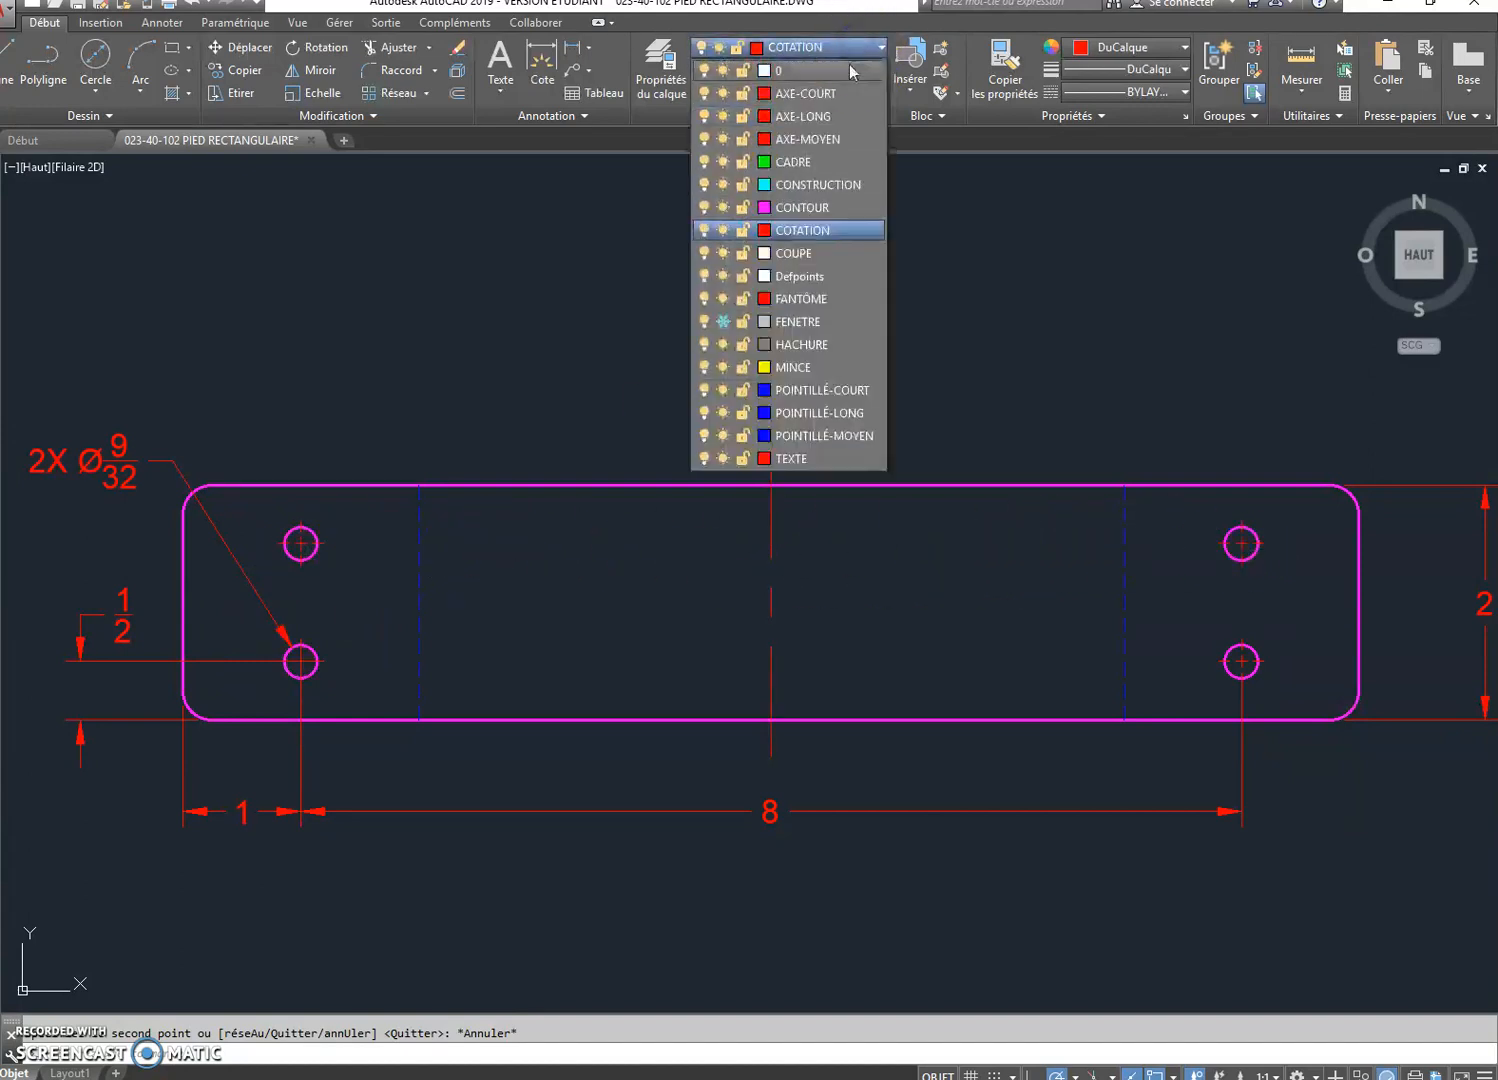
click(827, 140)
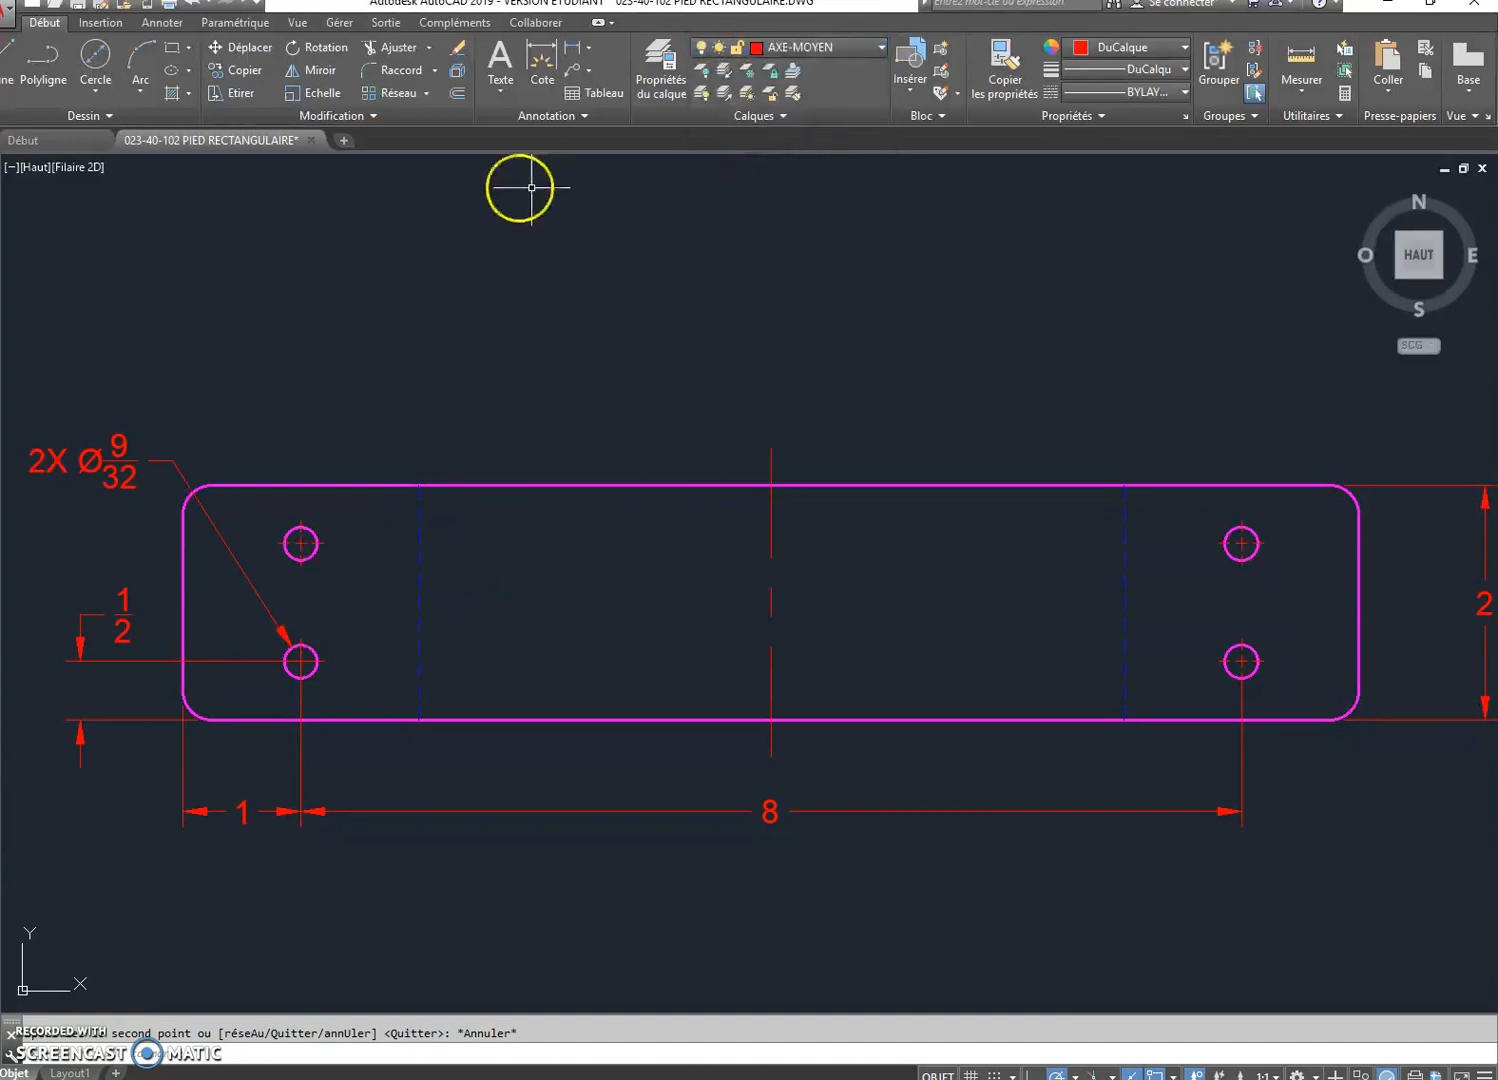
click(9, 56)
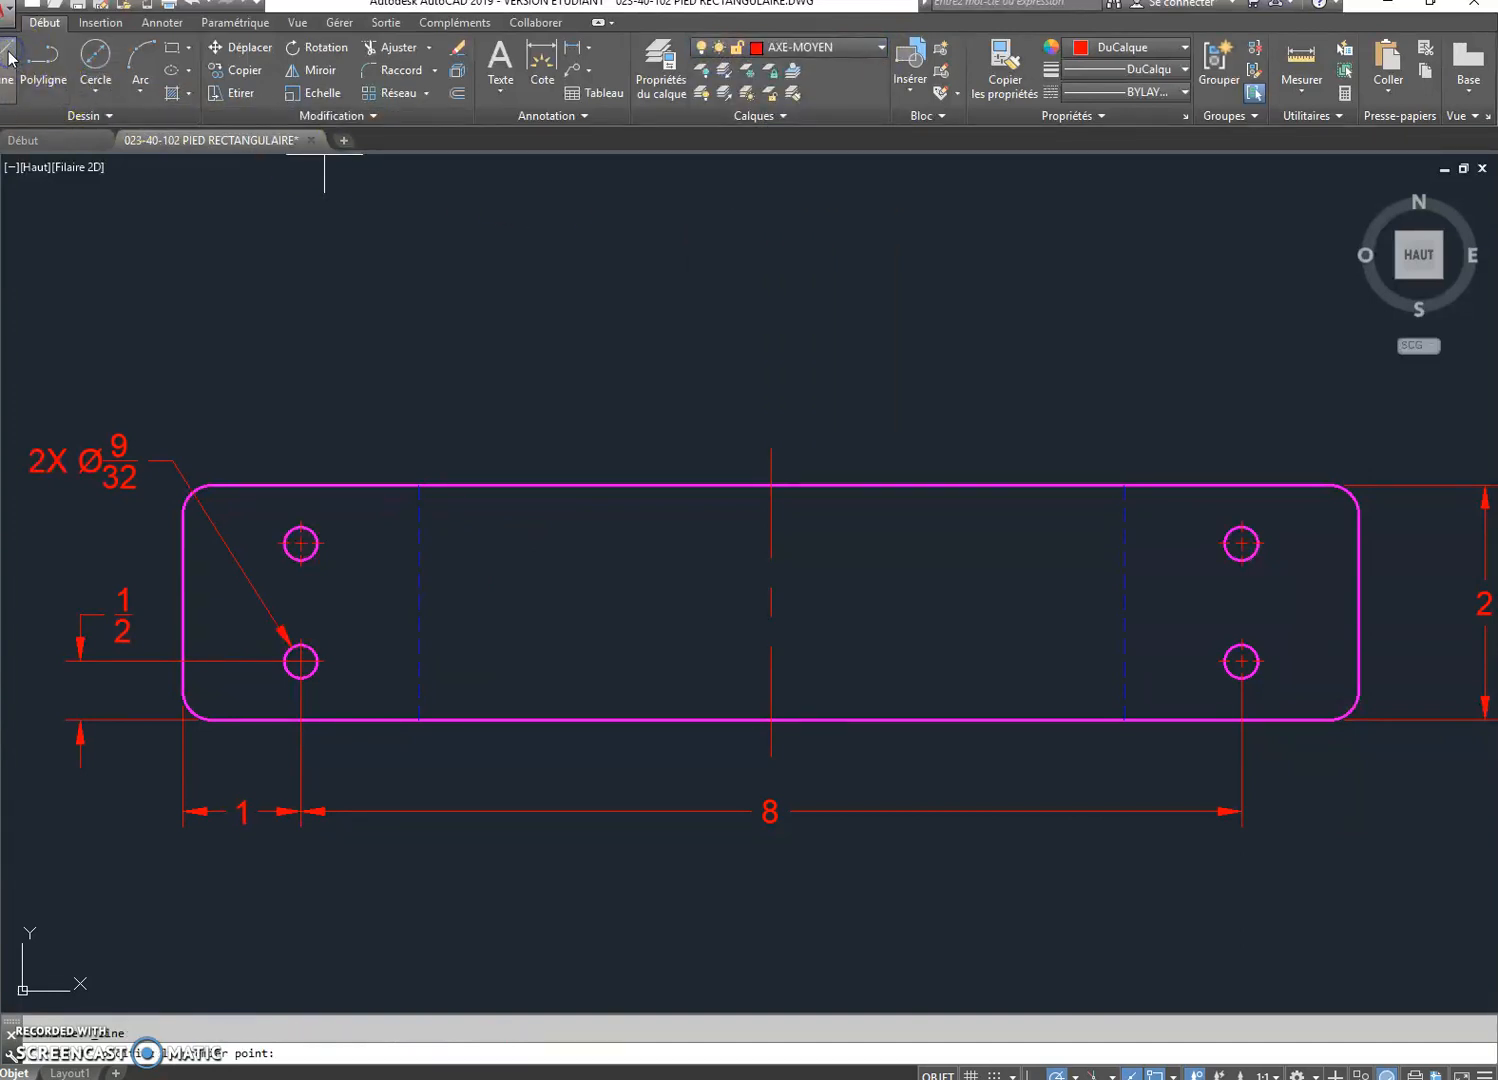
click(324, 543)
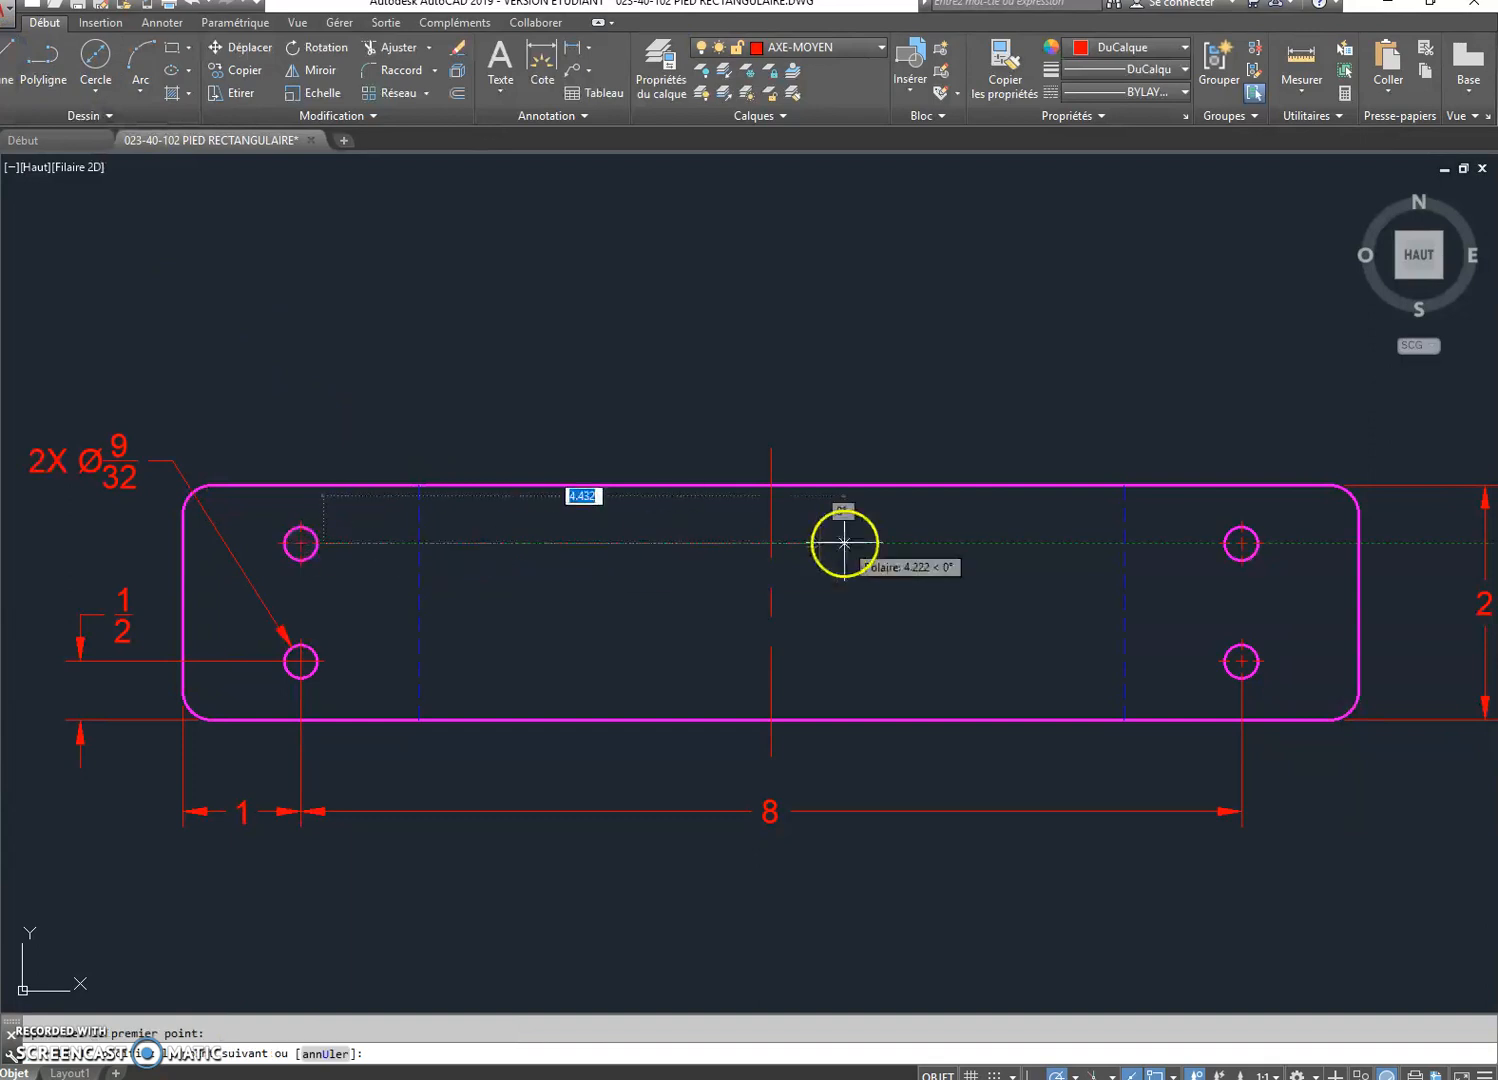
click(1207, 543)
key(Return)
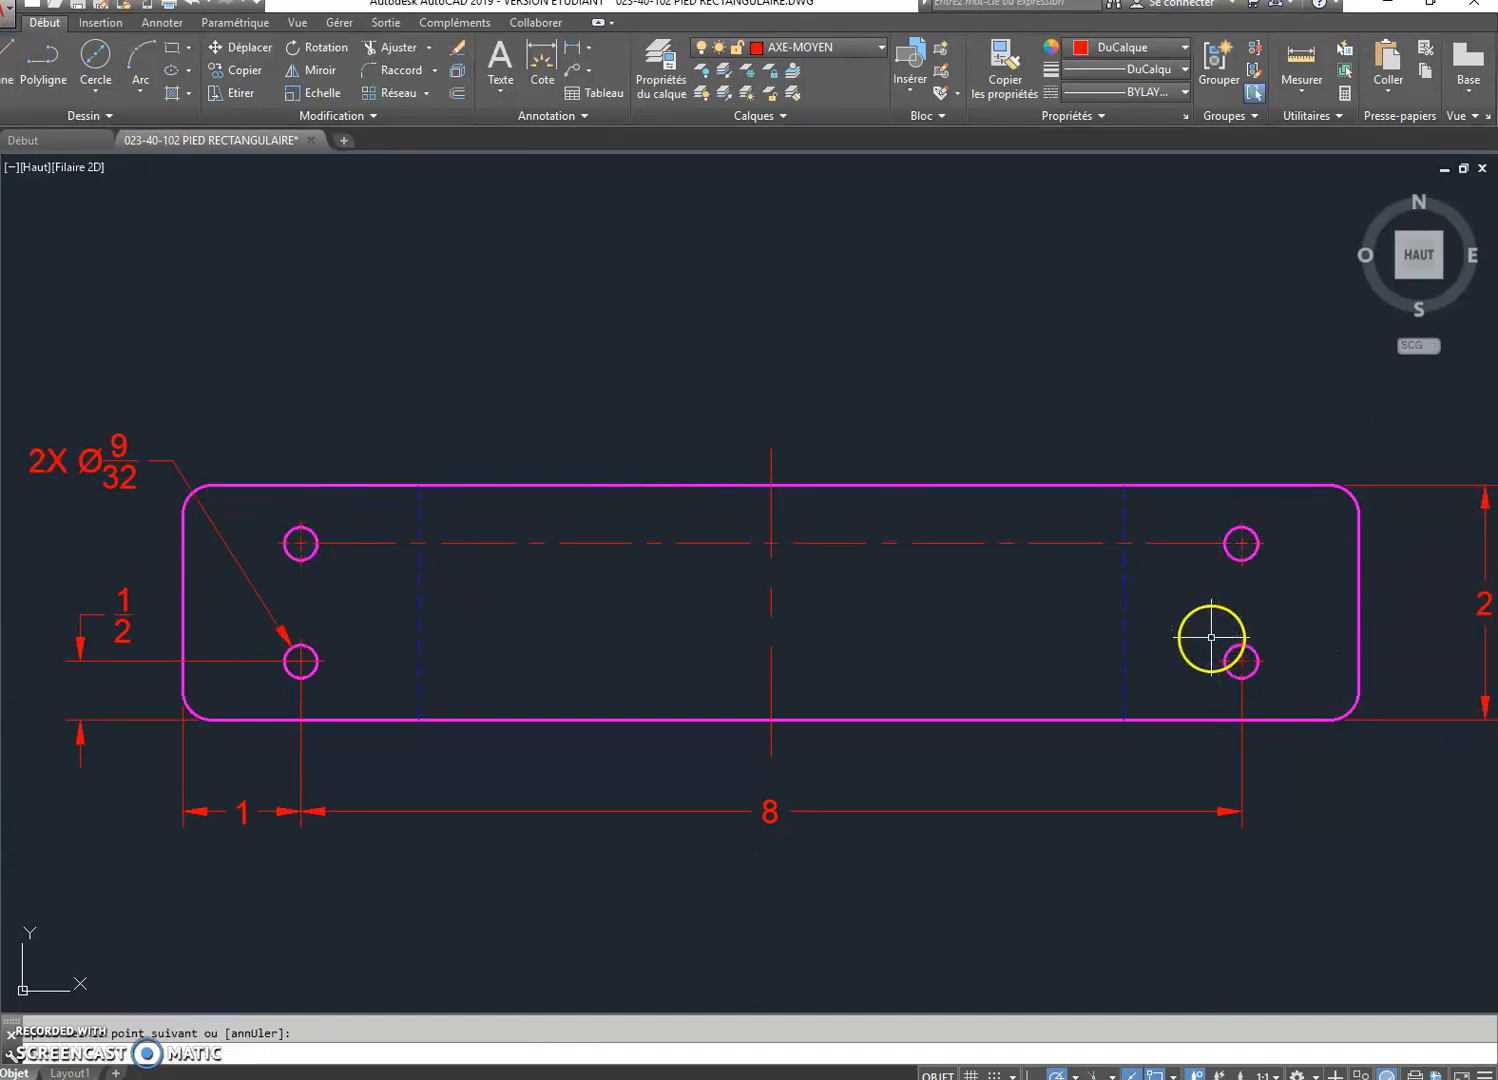
Draw a vertical centre line joining the two right holes and a horizontal one joining the two lower holes
key(Return)
click(1243, 570)
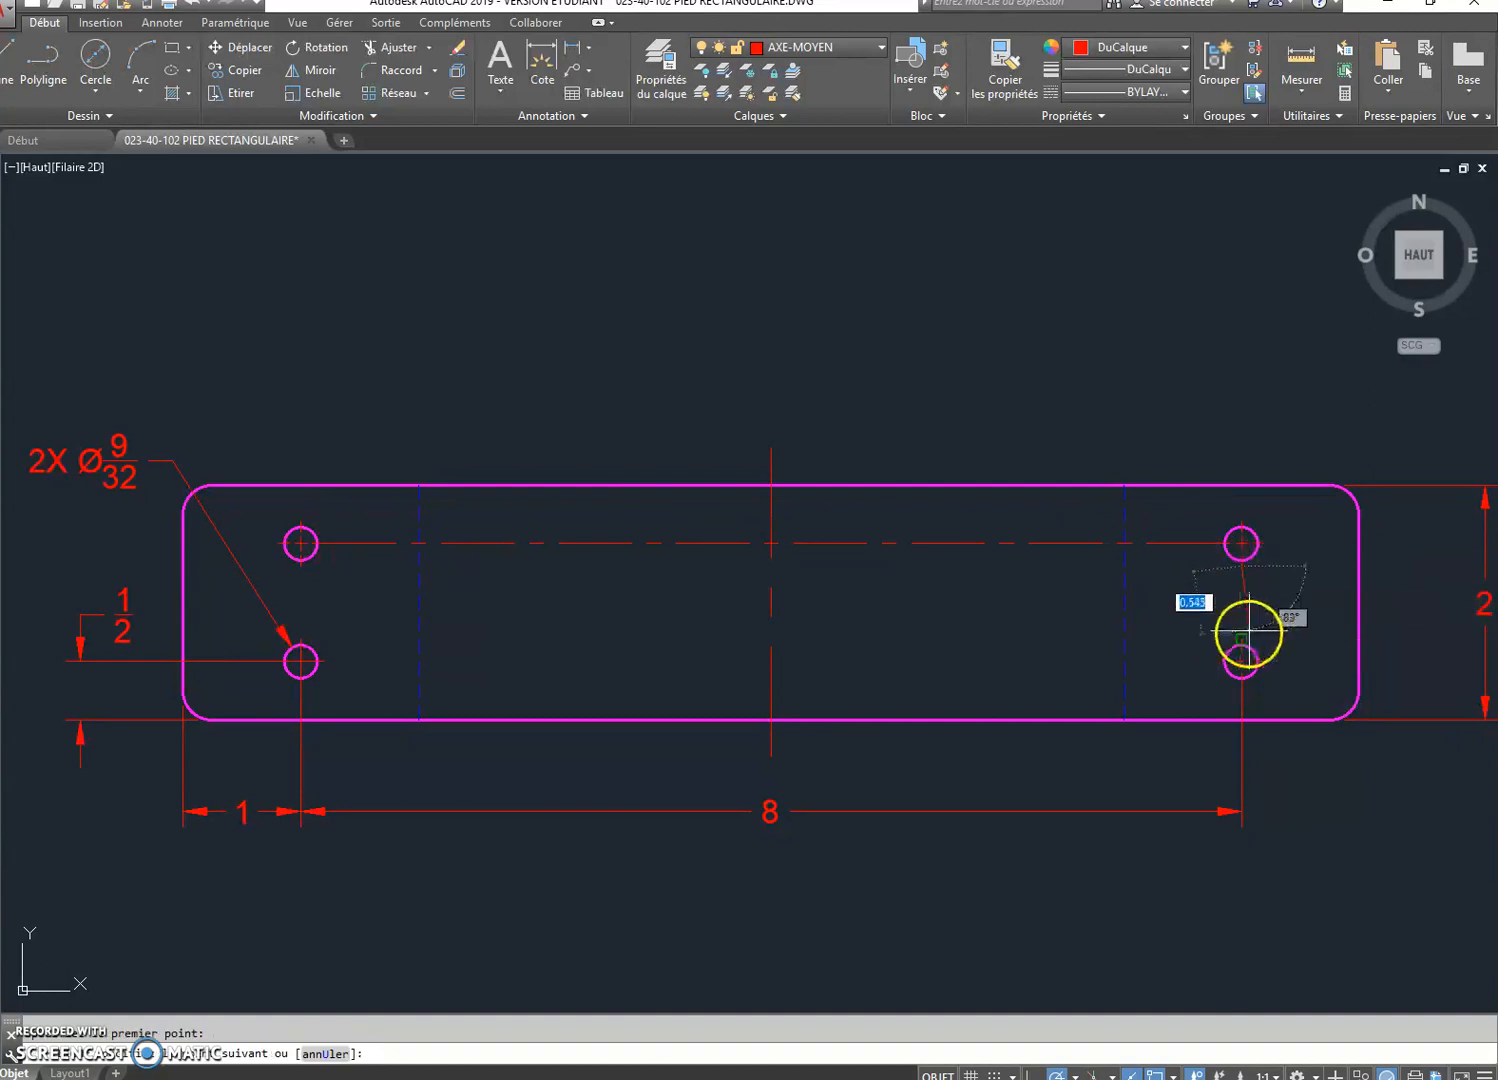
click(1245, 636)
key(Return)
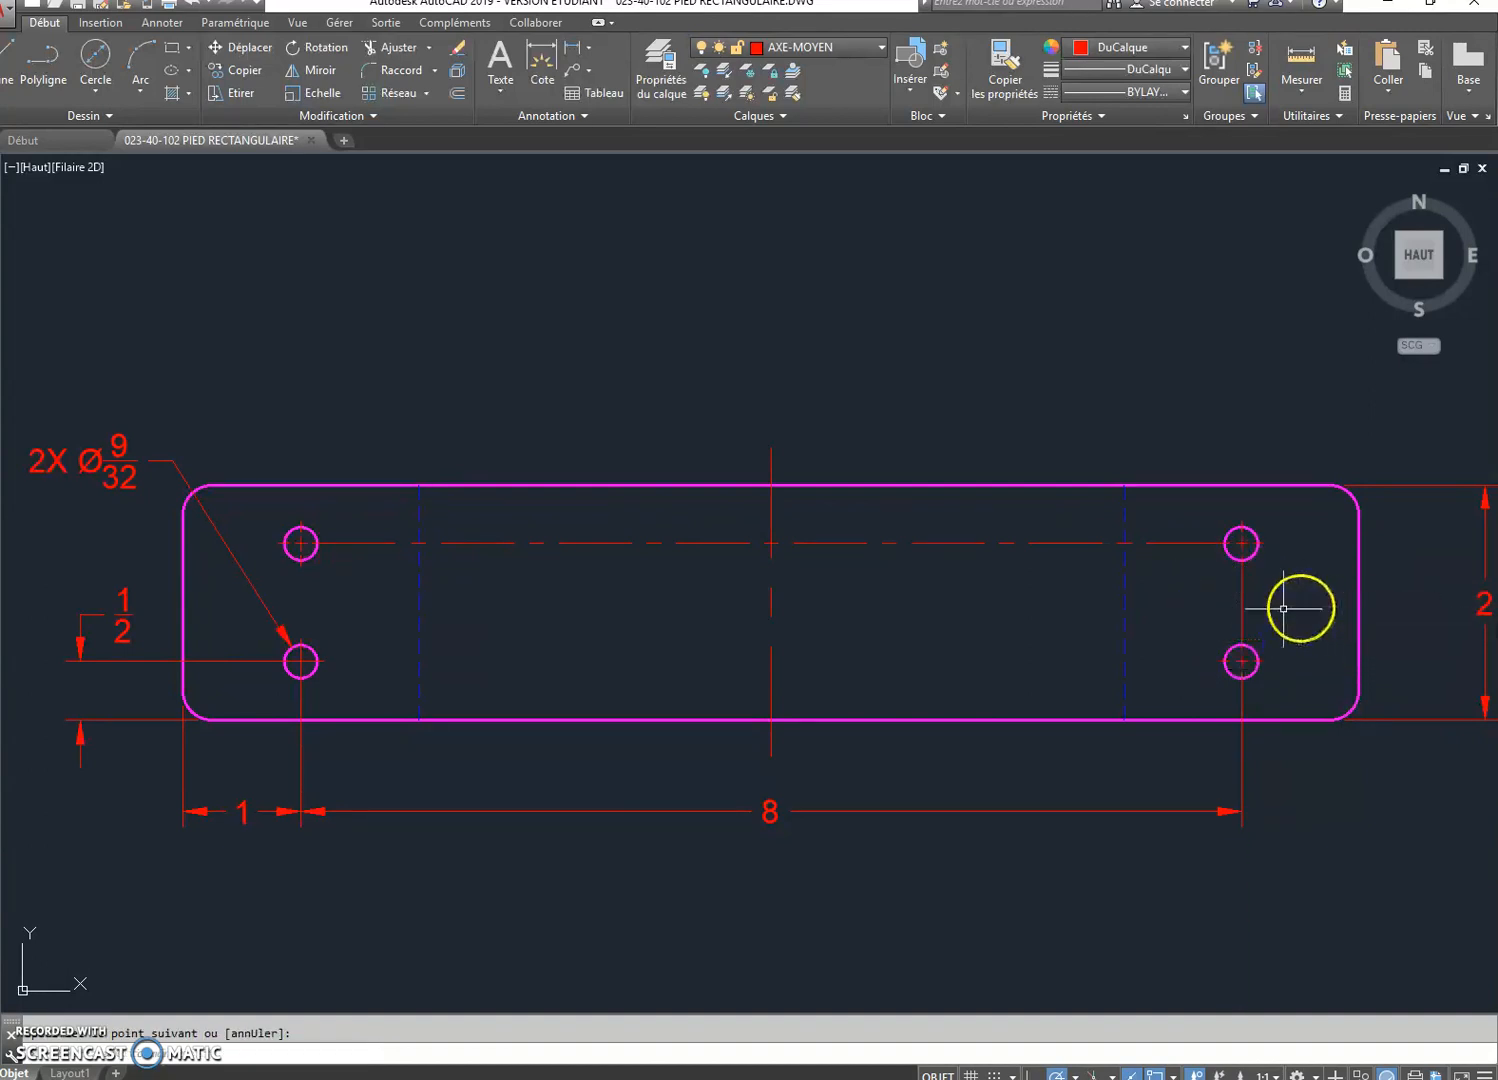
key(Return)
click(1241, 661)
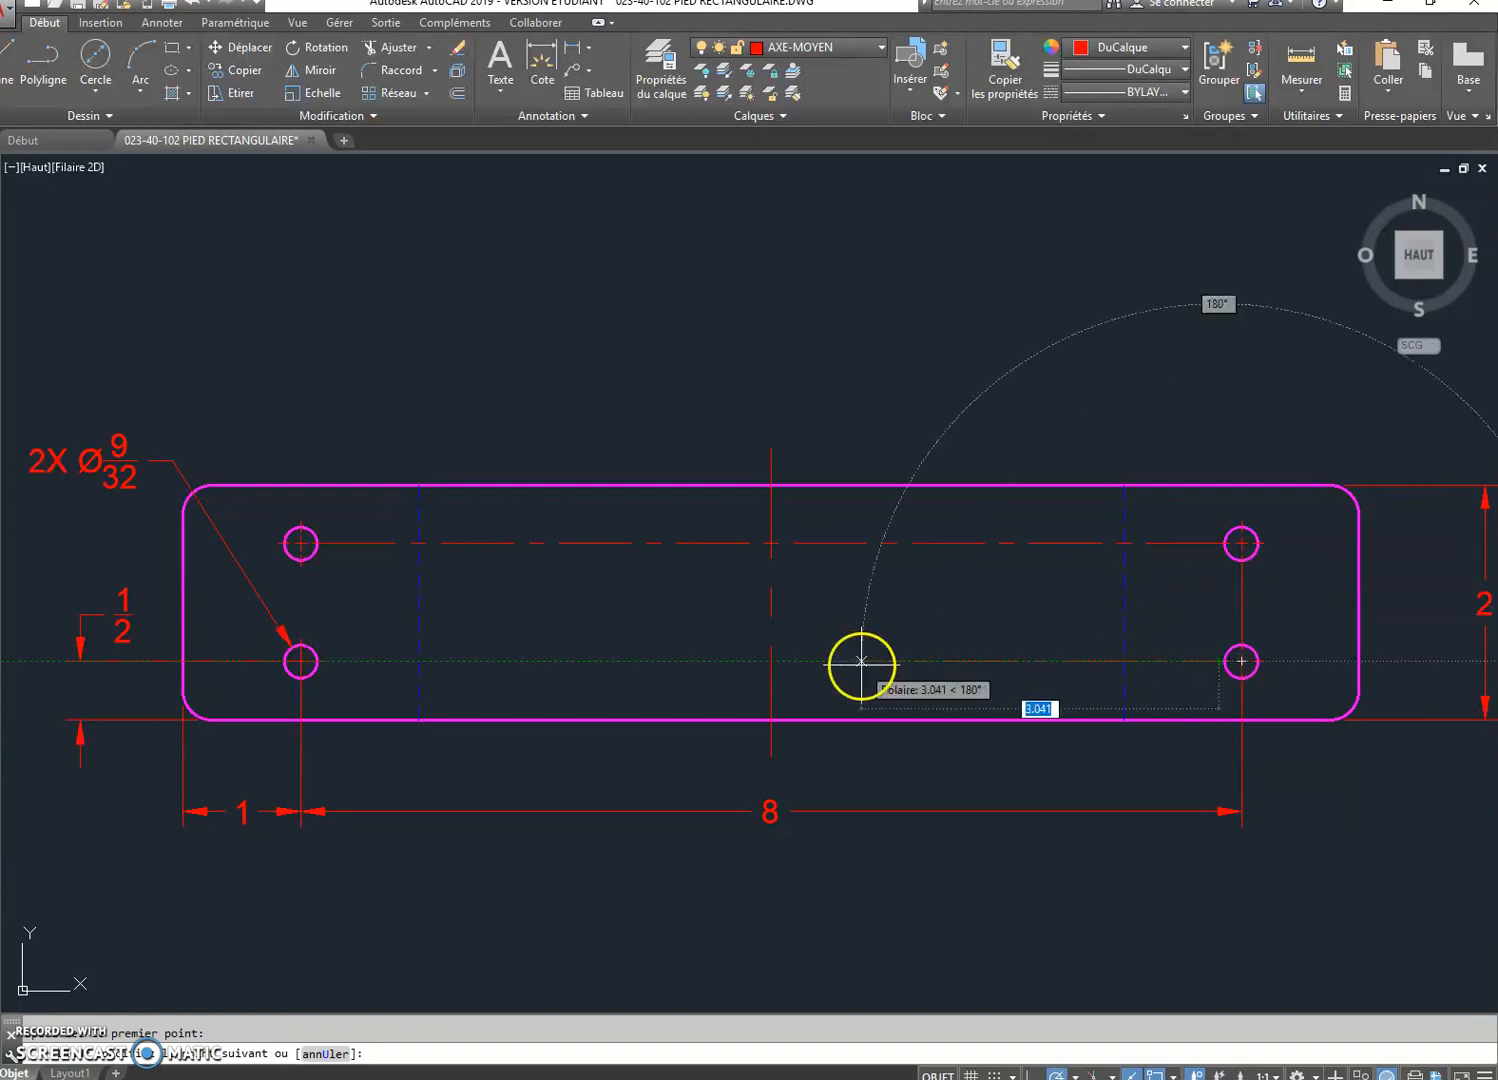
click(331, 661)
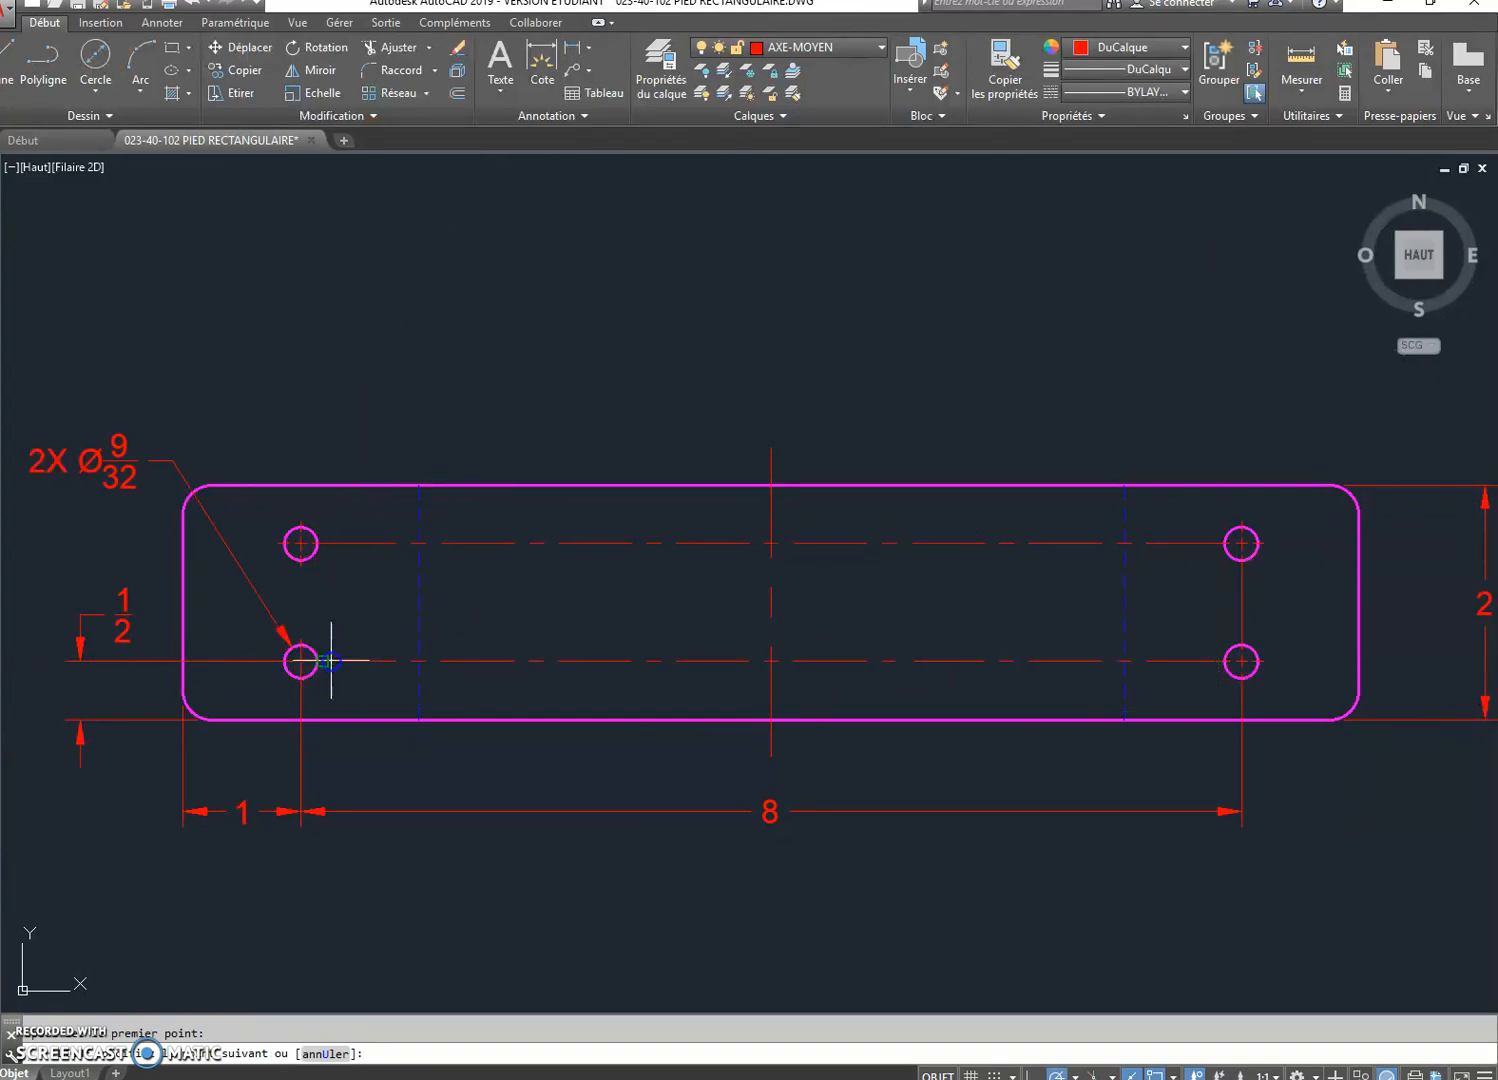
key(Return)
Draw a vertical centre line joining the two left holes in the upper view
key(Return)
scroll(309, 610, up, 2)
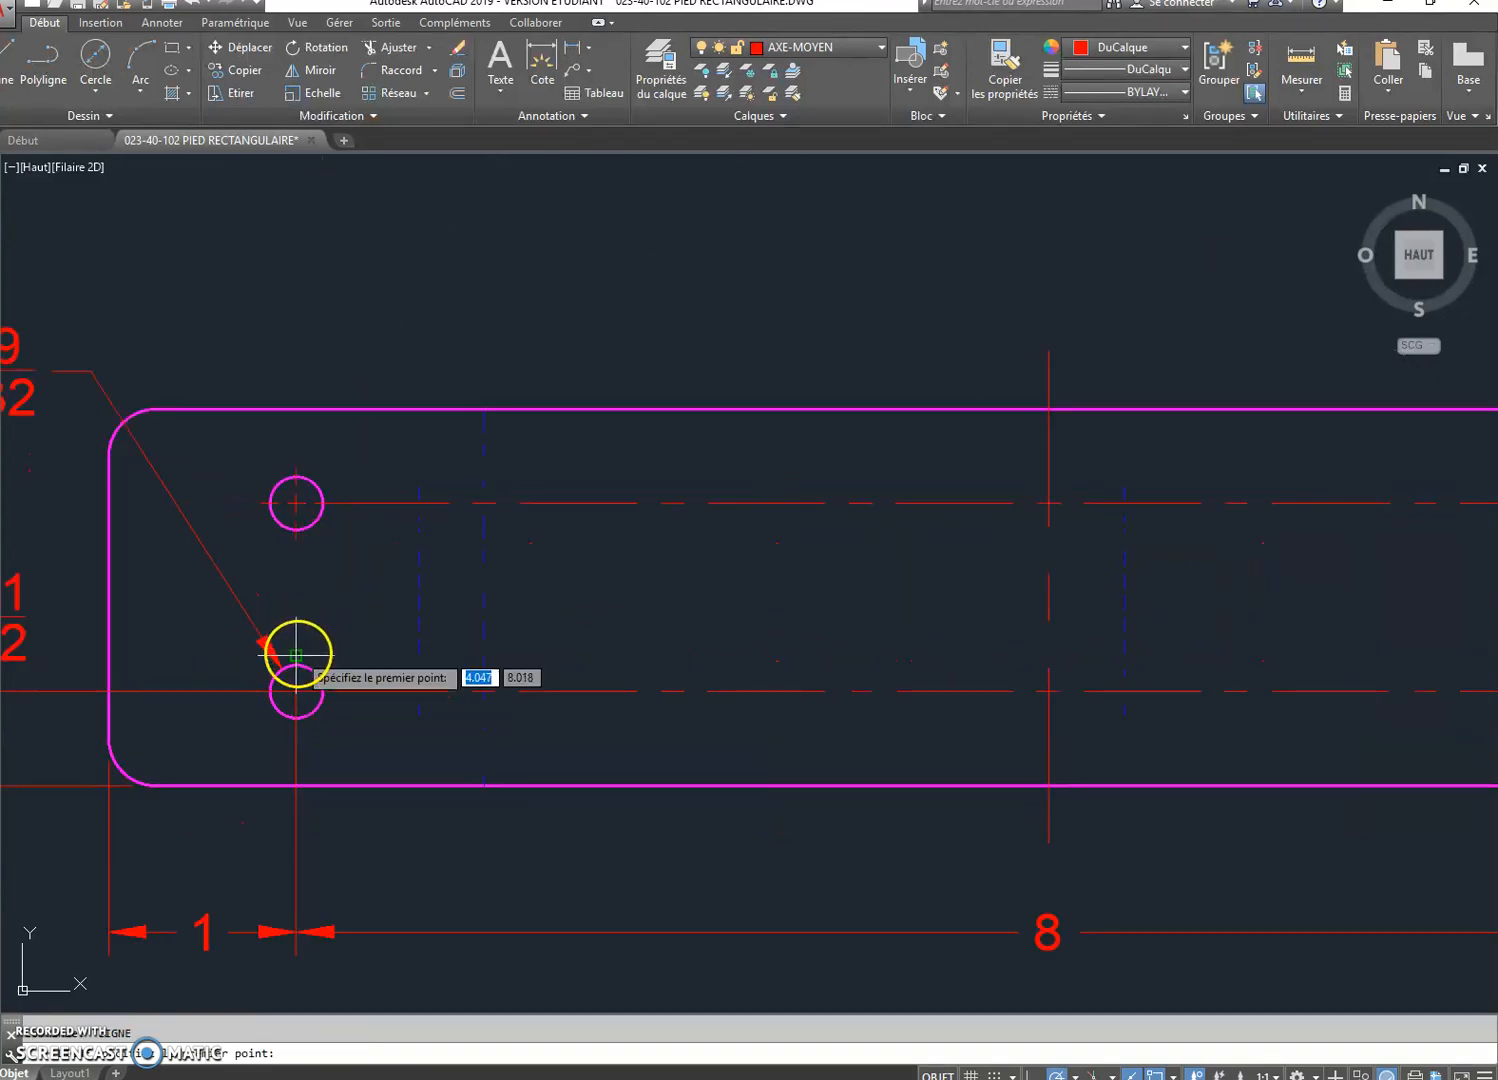
click(297, 655)
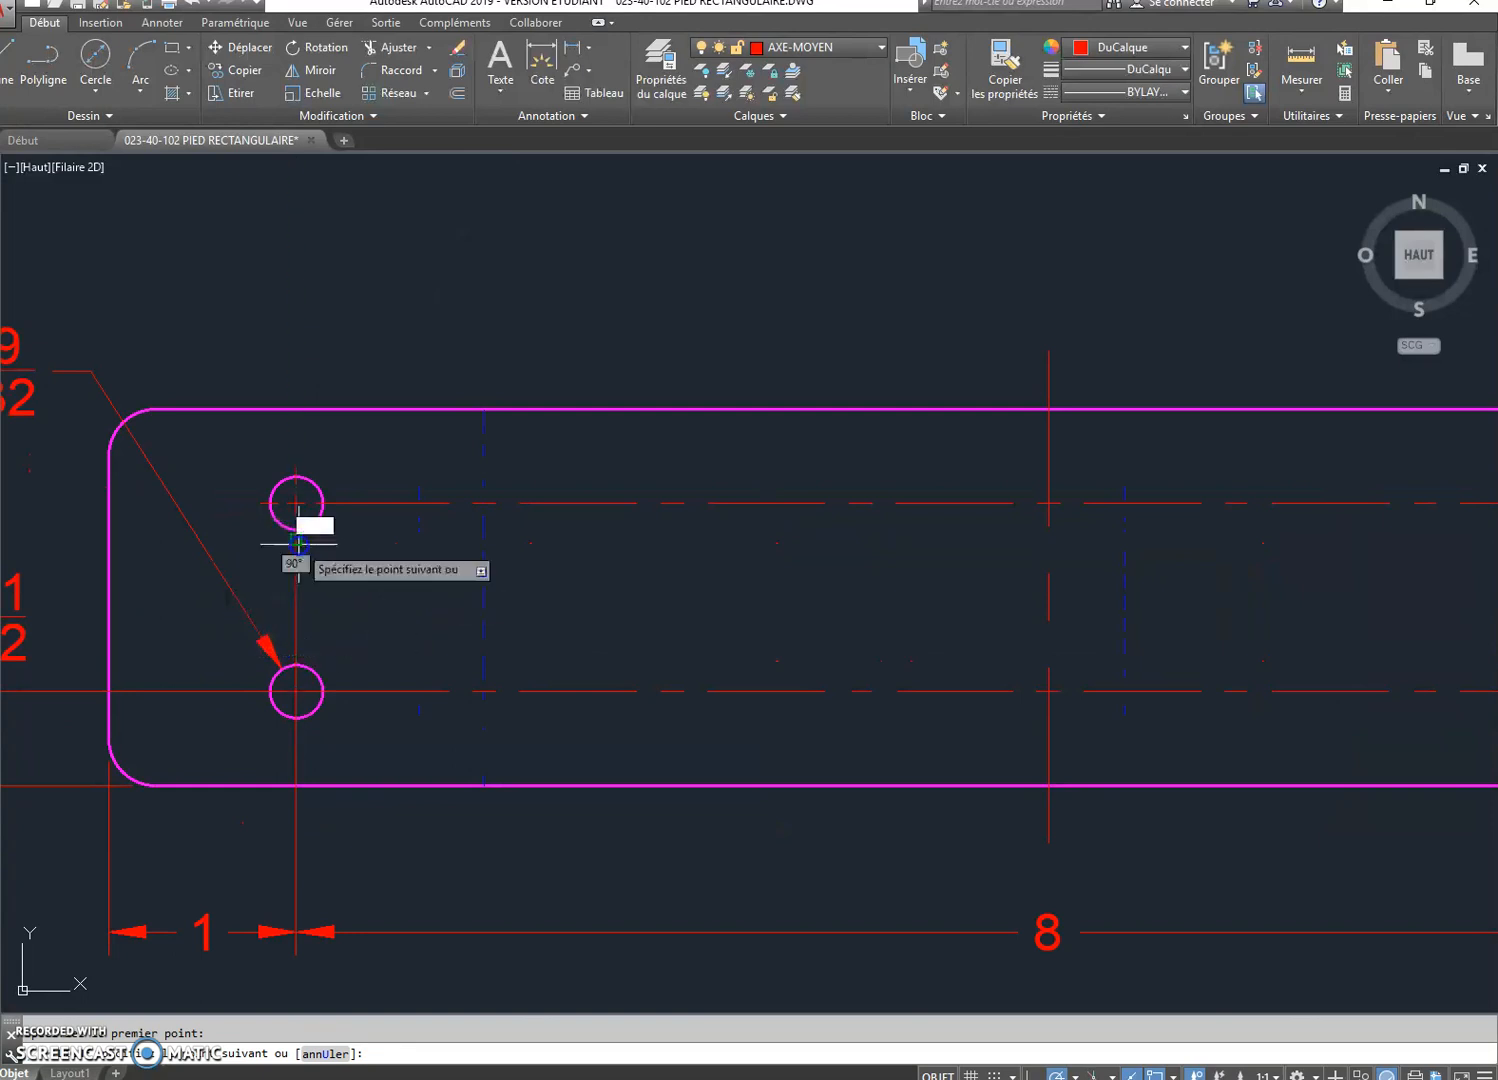
key(Escape)
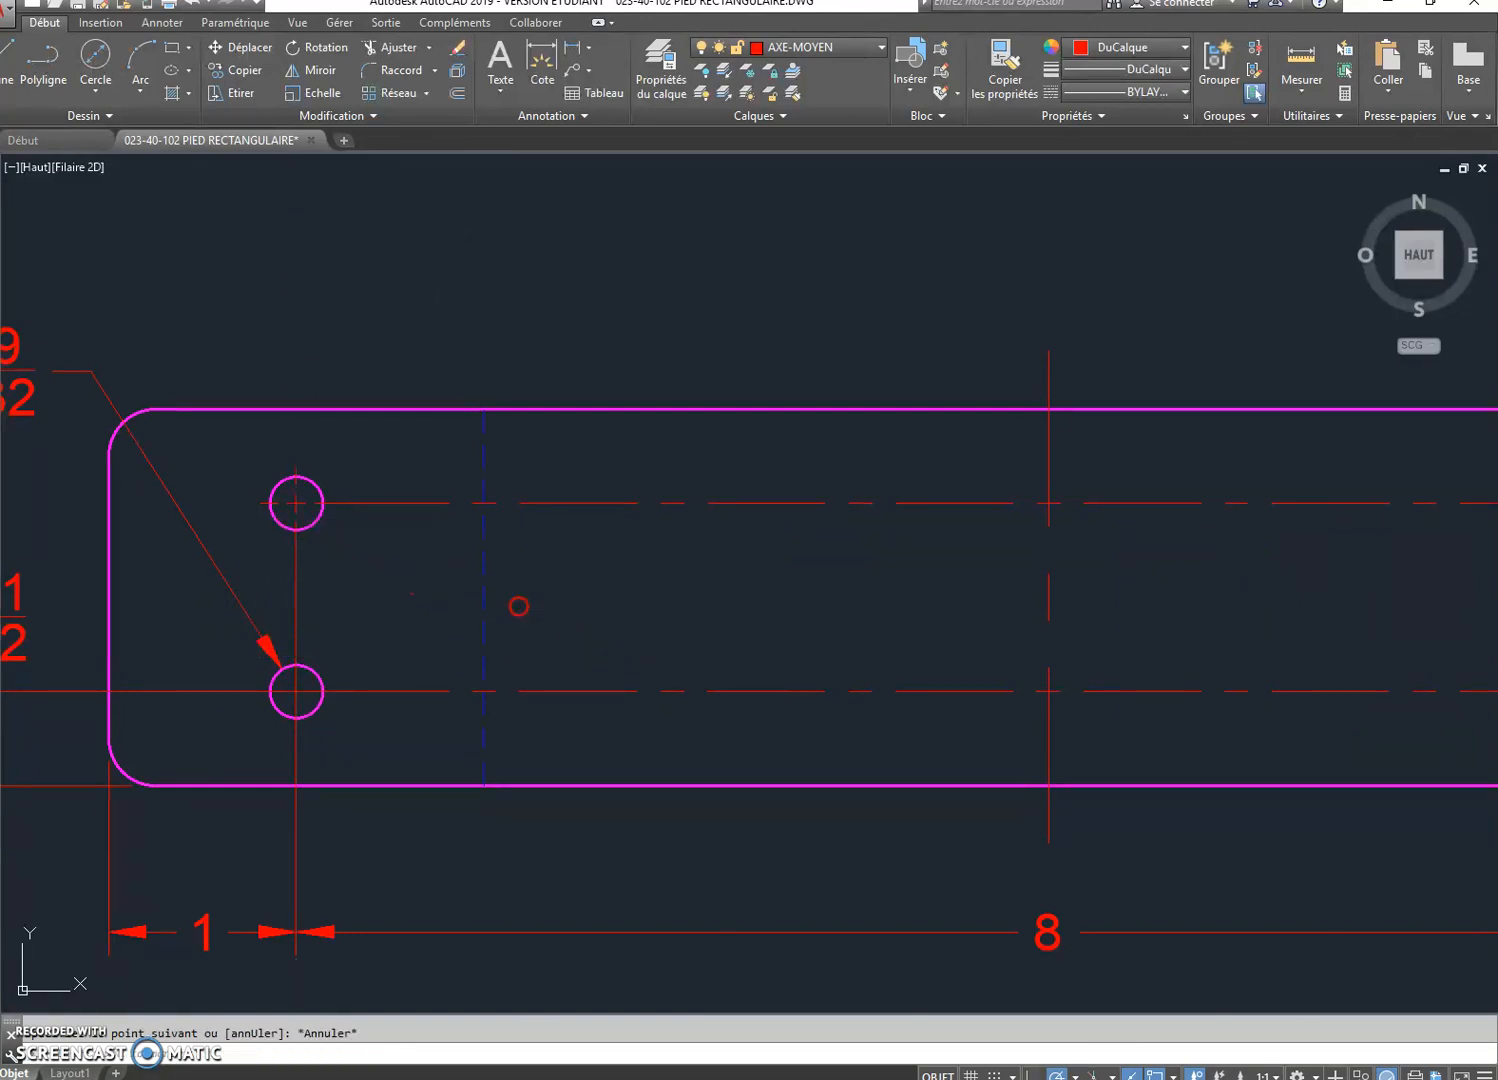
middle_click(518, 606)
middle_click(518, 606)
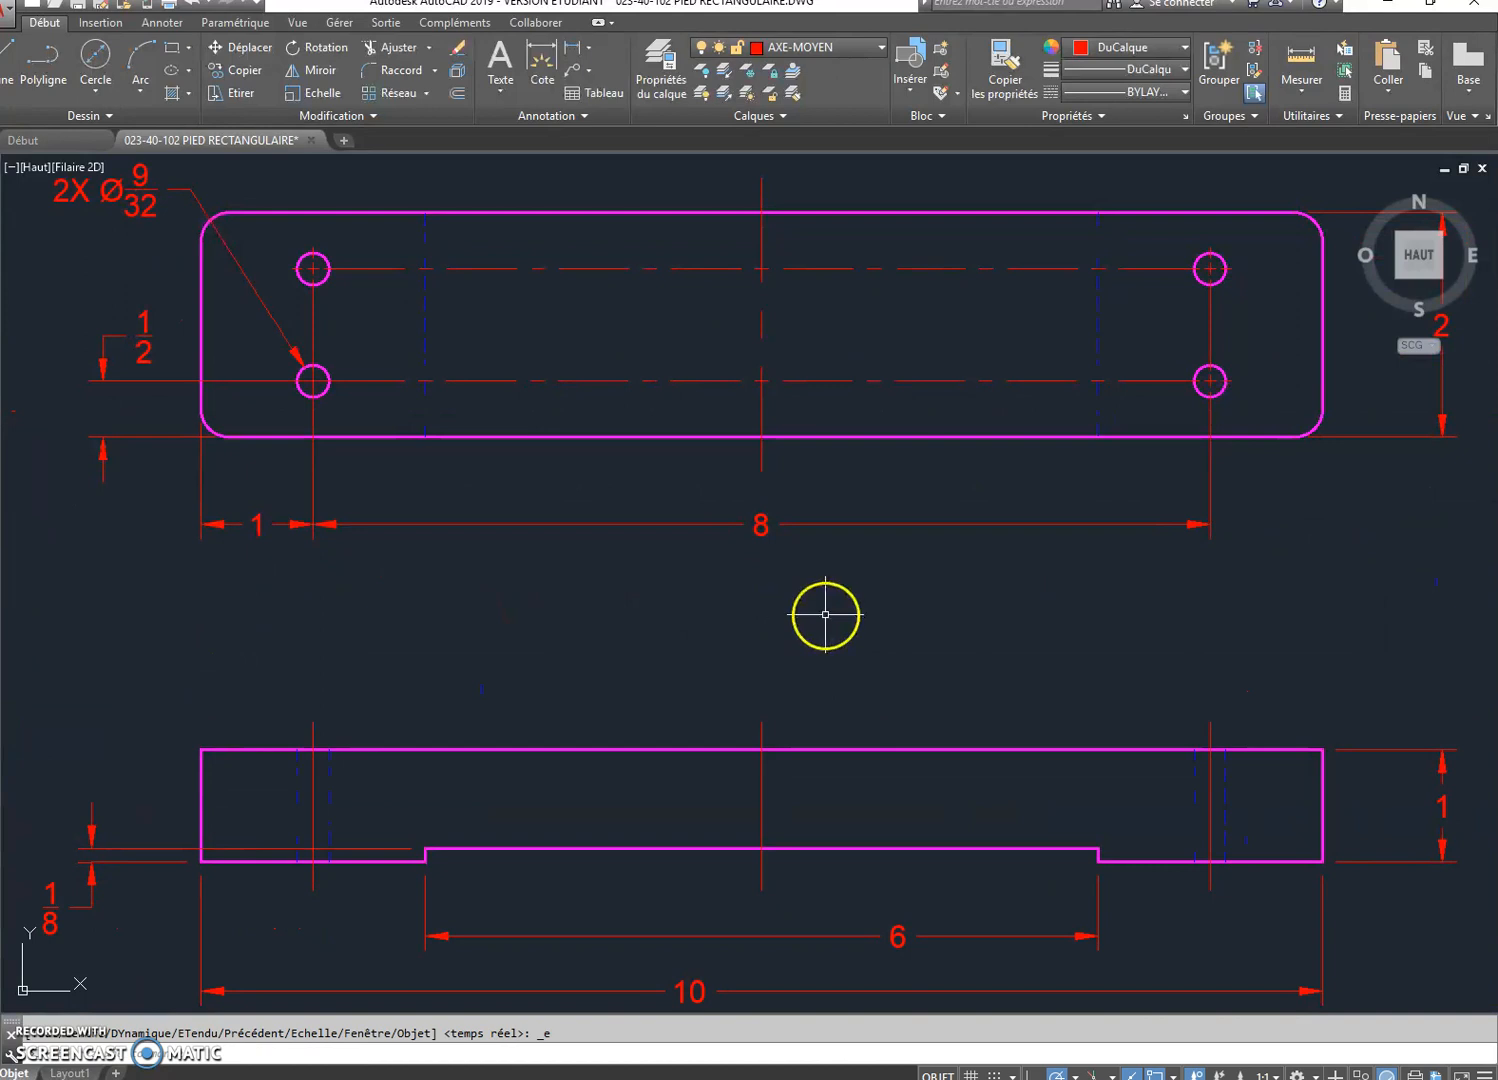
Change the quantity prefix of the hole diameter dimension to 4X
mouse_move(819, 642)
middle_down()
mouse_move(838, 695)
mouse_move(843, 632)
mouse_move(821, 632)
middle_up()
scroll(838, 695, down, 2)
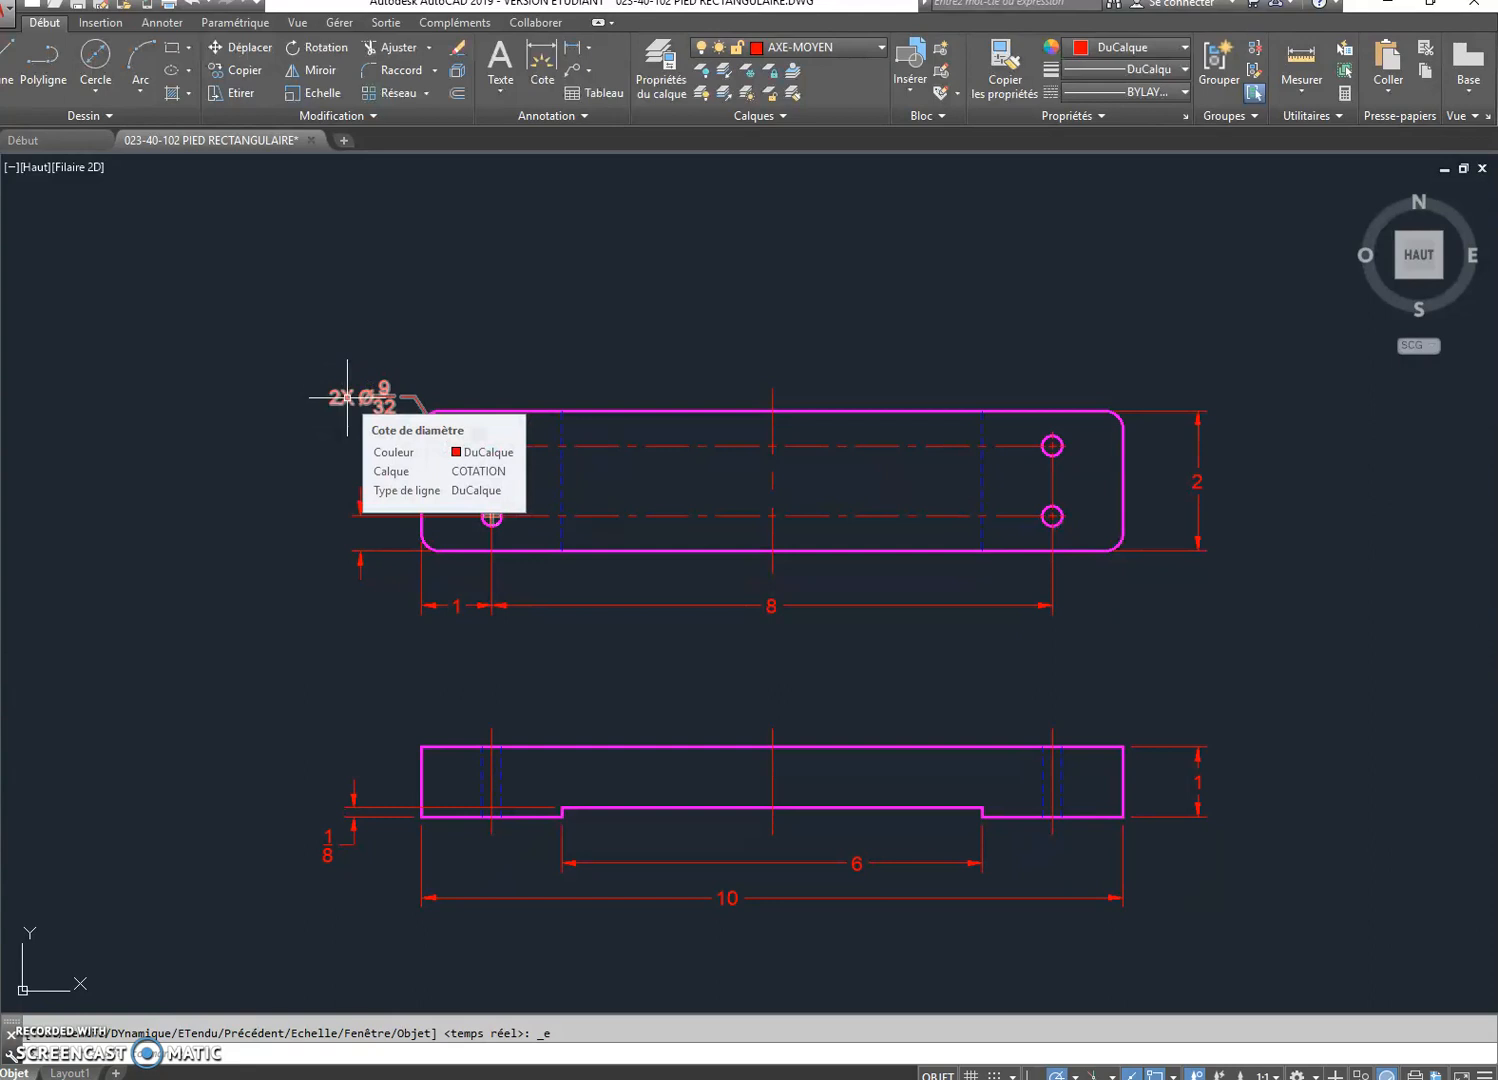
click(347, 397)
double_click(347, 397)
click(383, 400)
key(BackSpace)
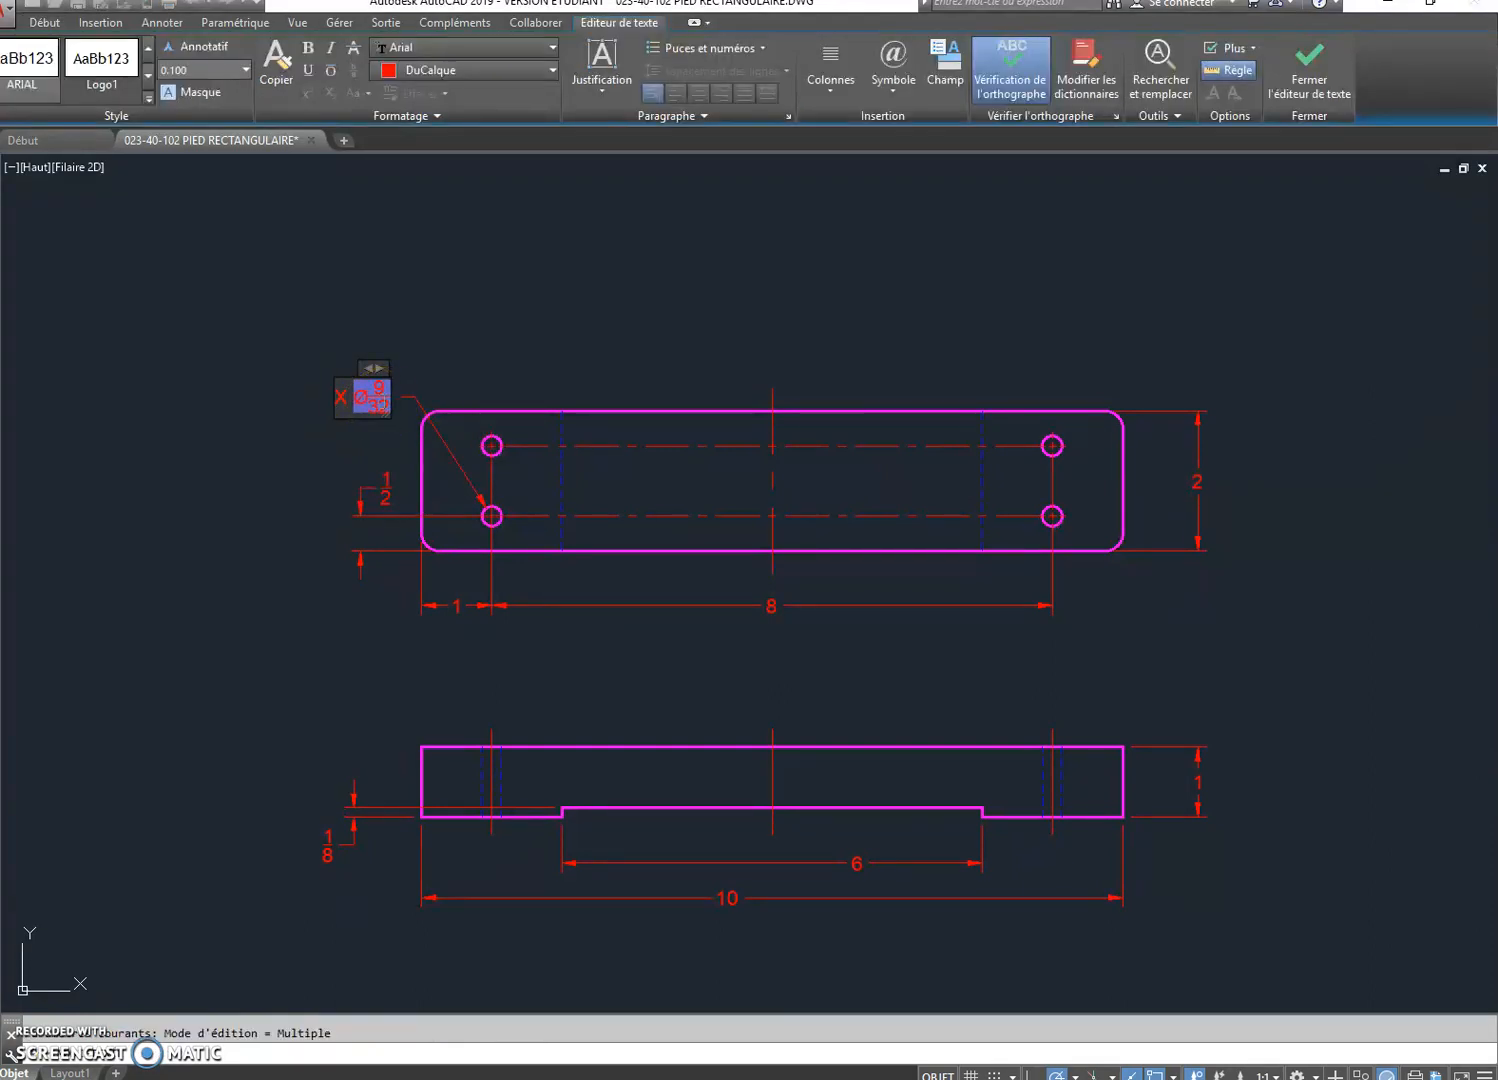
text(4)
click(346, 460)
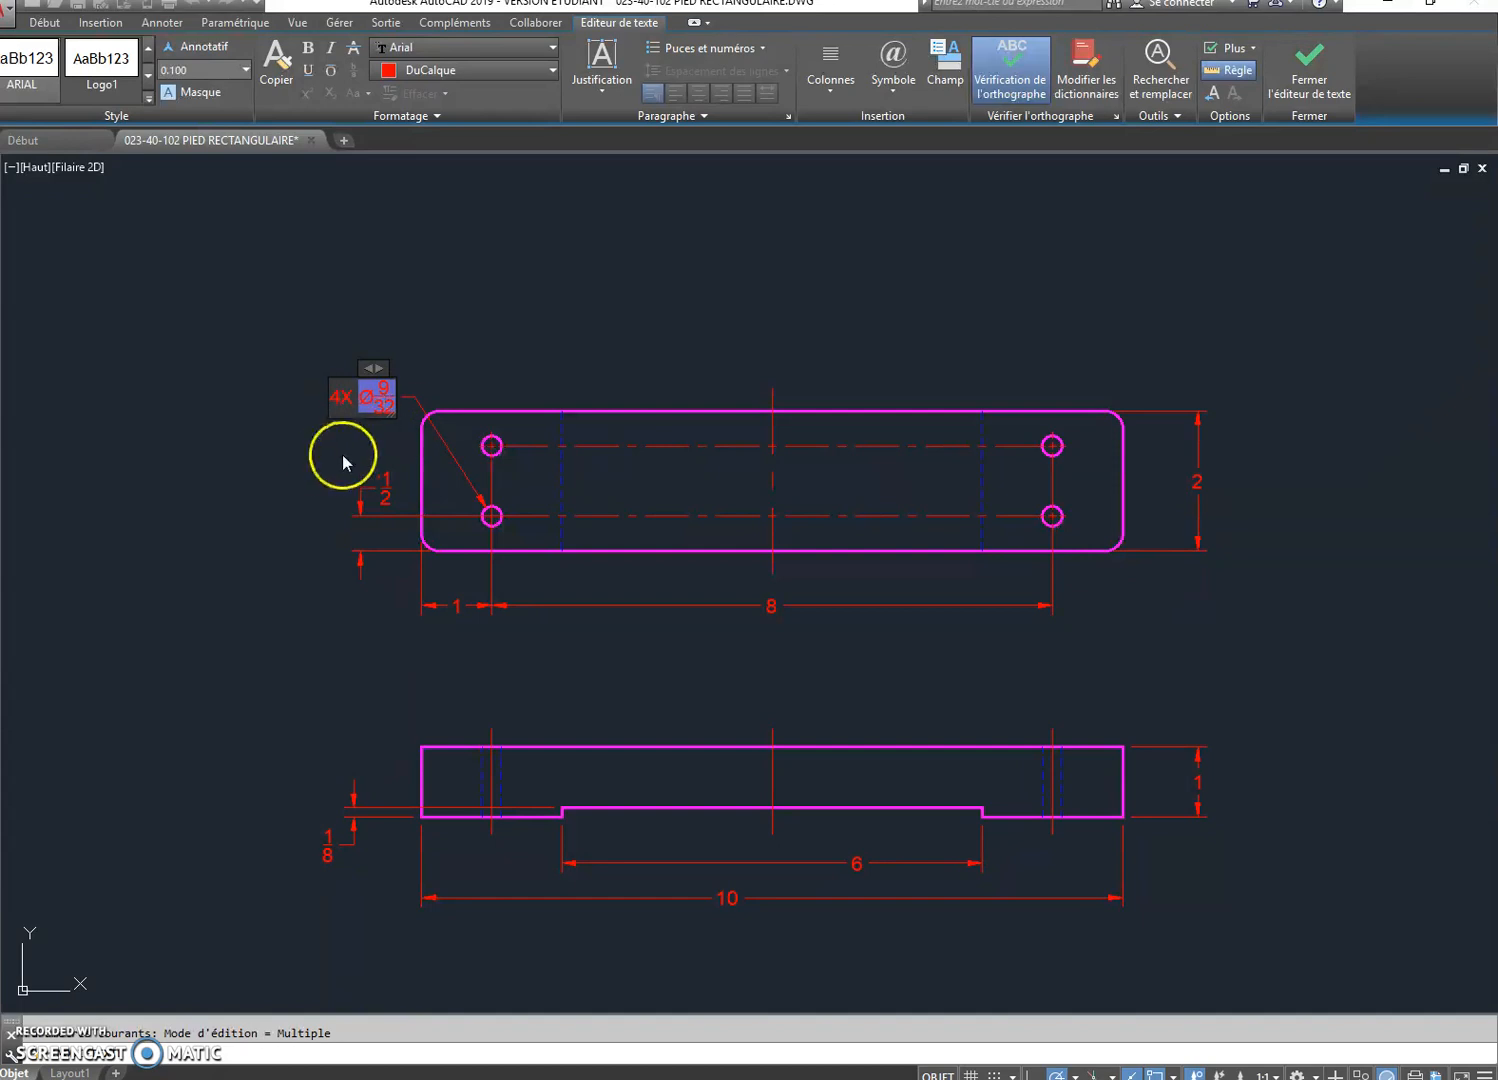
click(301, 493)
key(Escape)
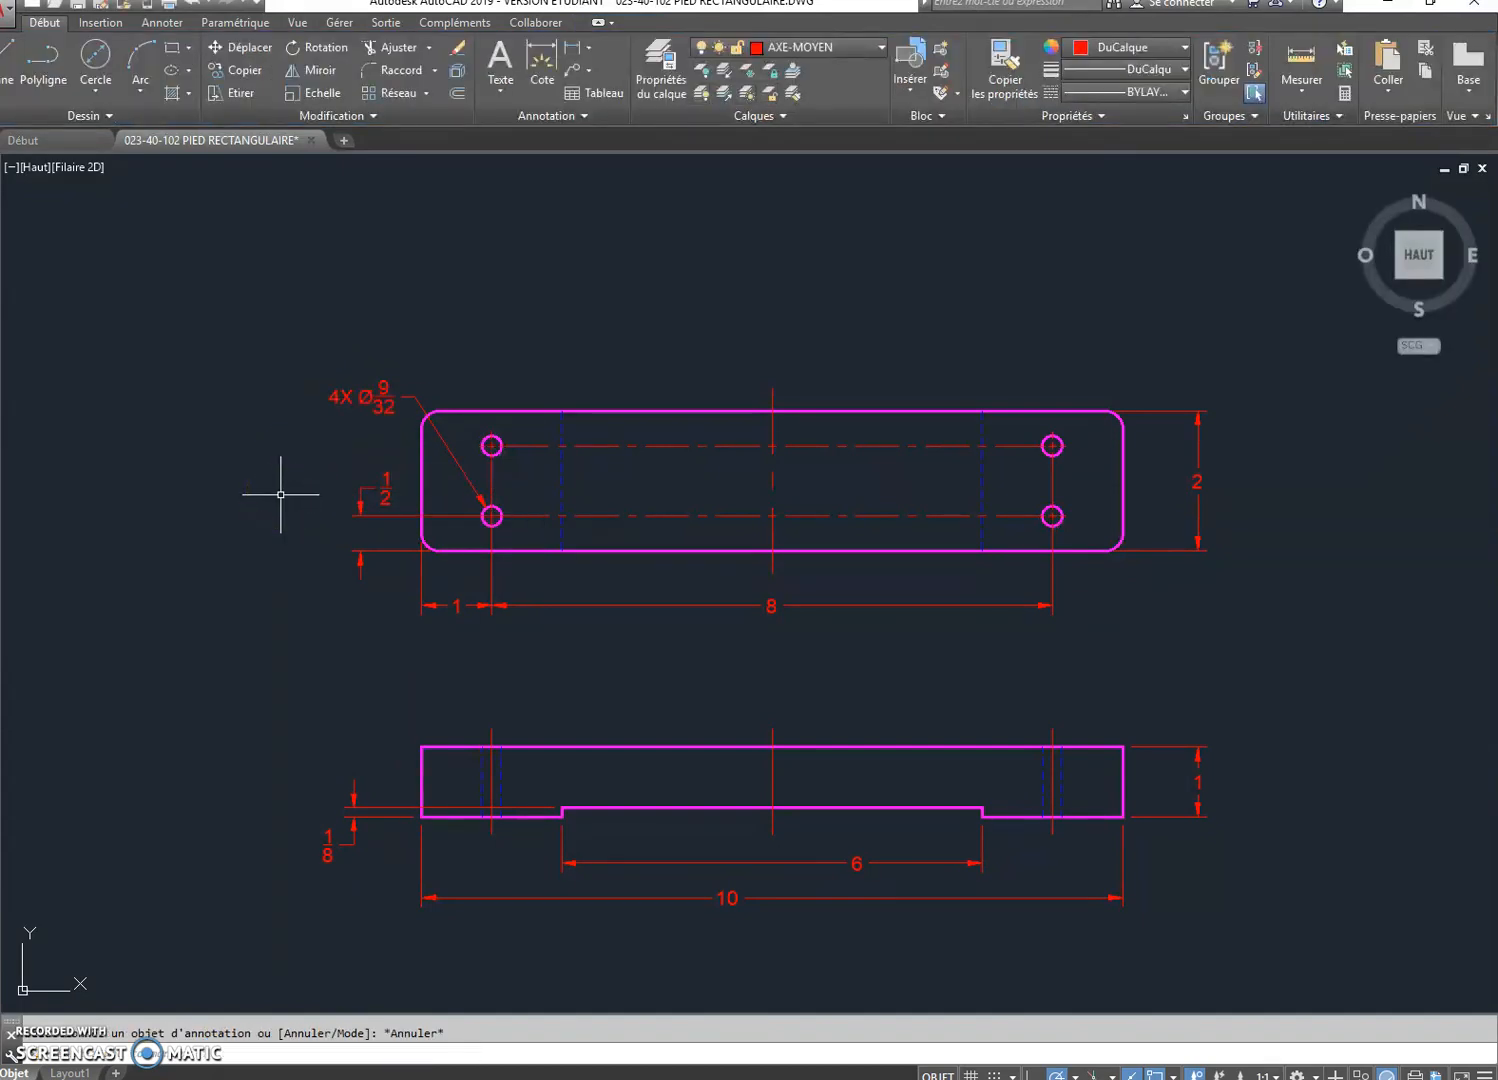
click(318, 506)
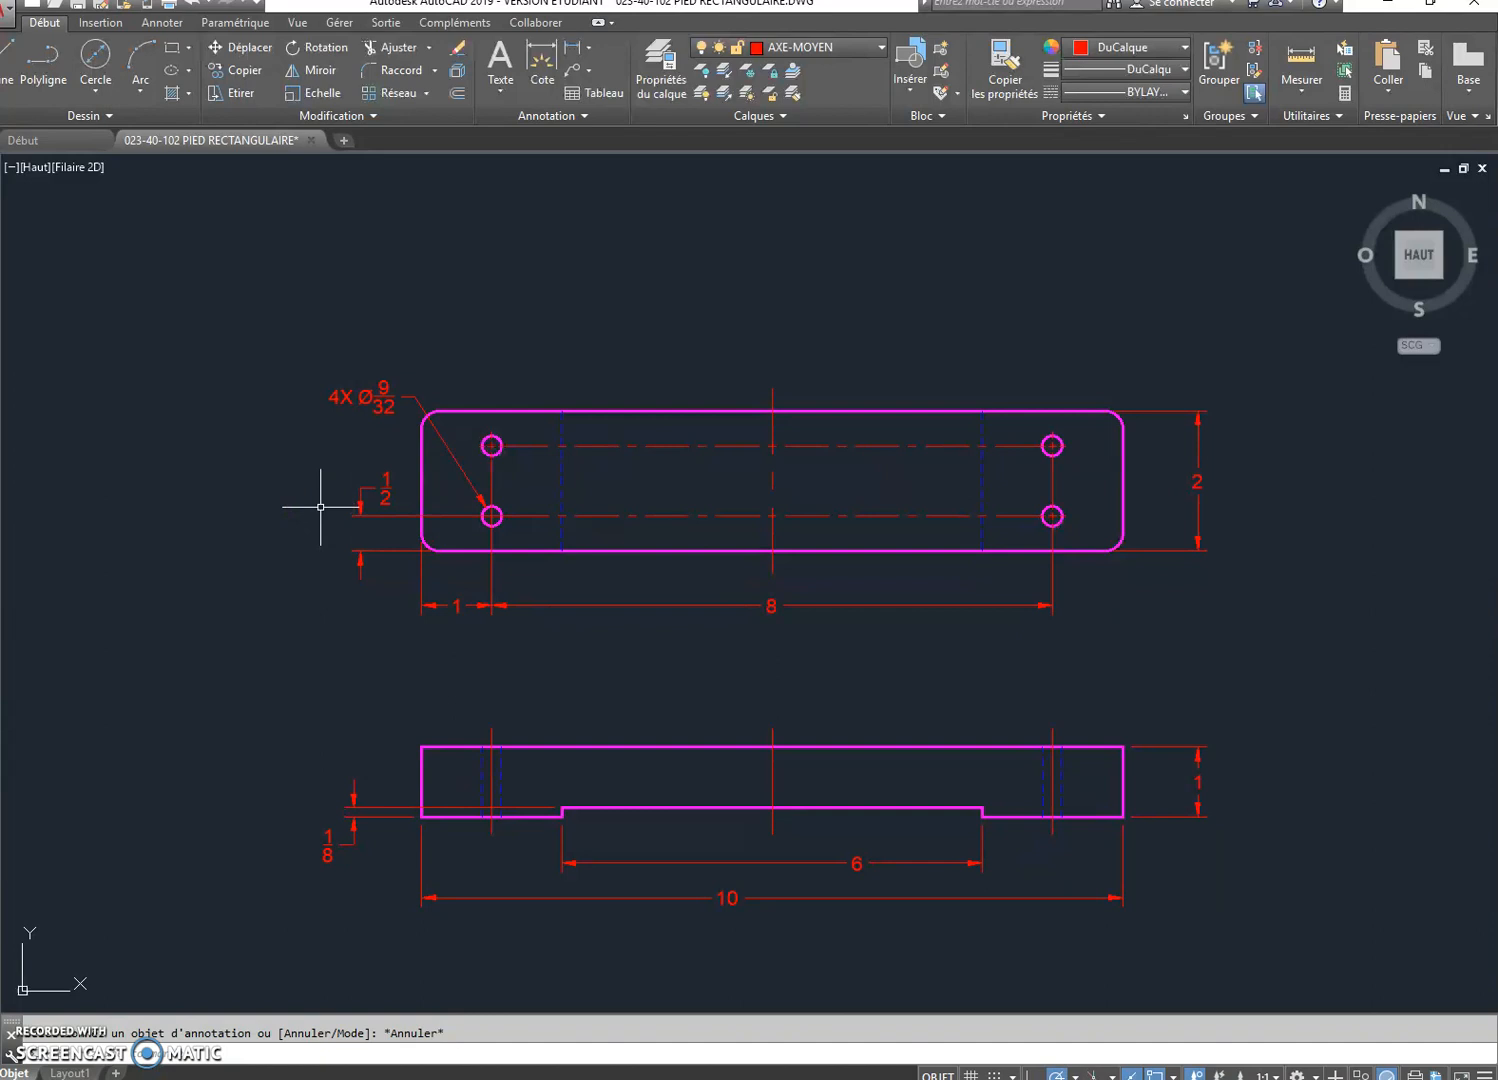
click(315, 517)
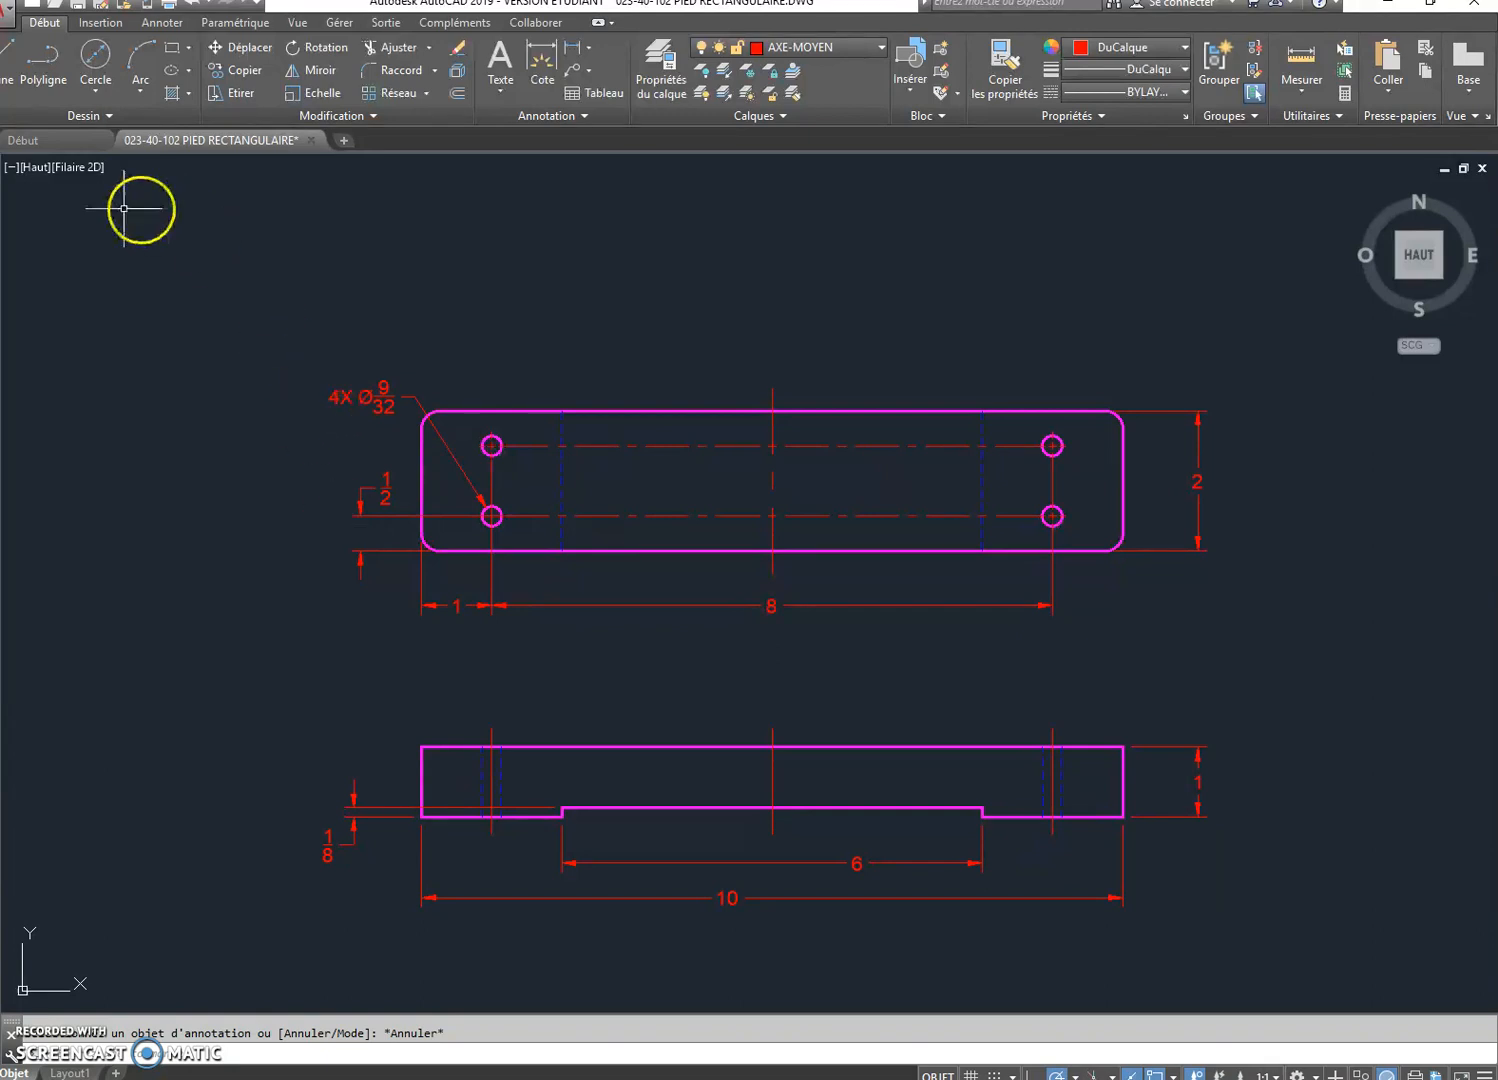
Insert the SYMBOLE RÉVISION block with identifier A just below the overall length dimension of the lower view
click(108, 24)
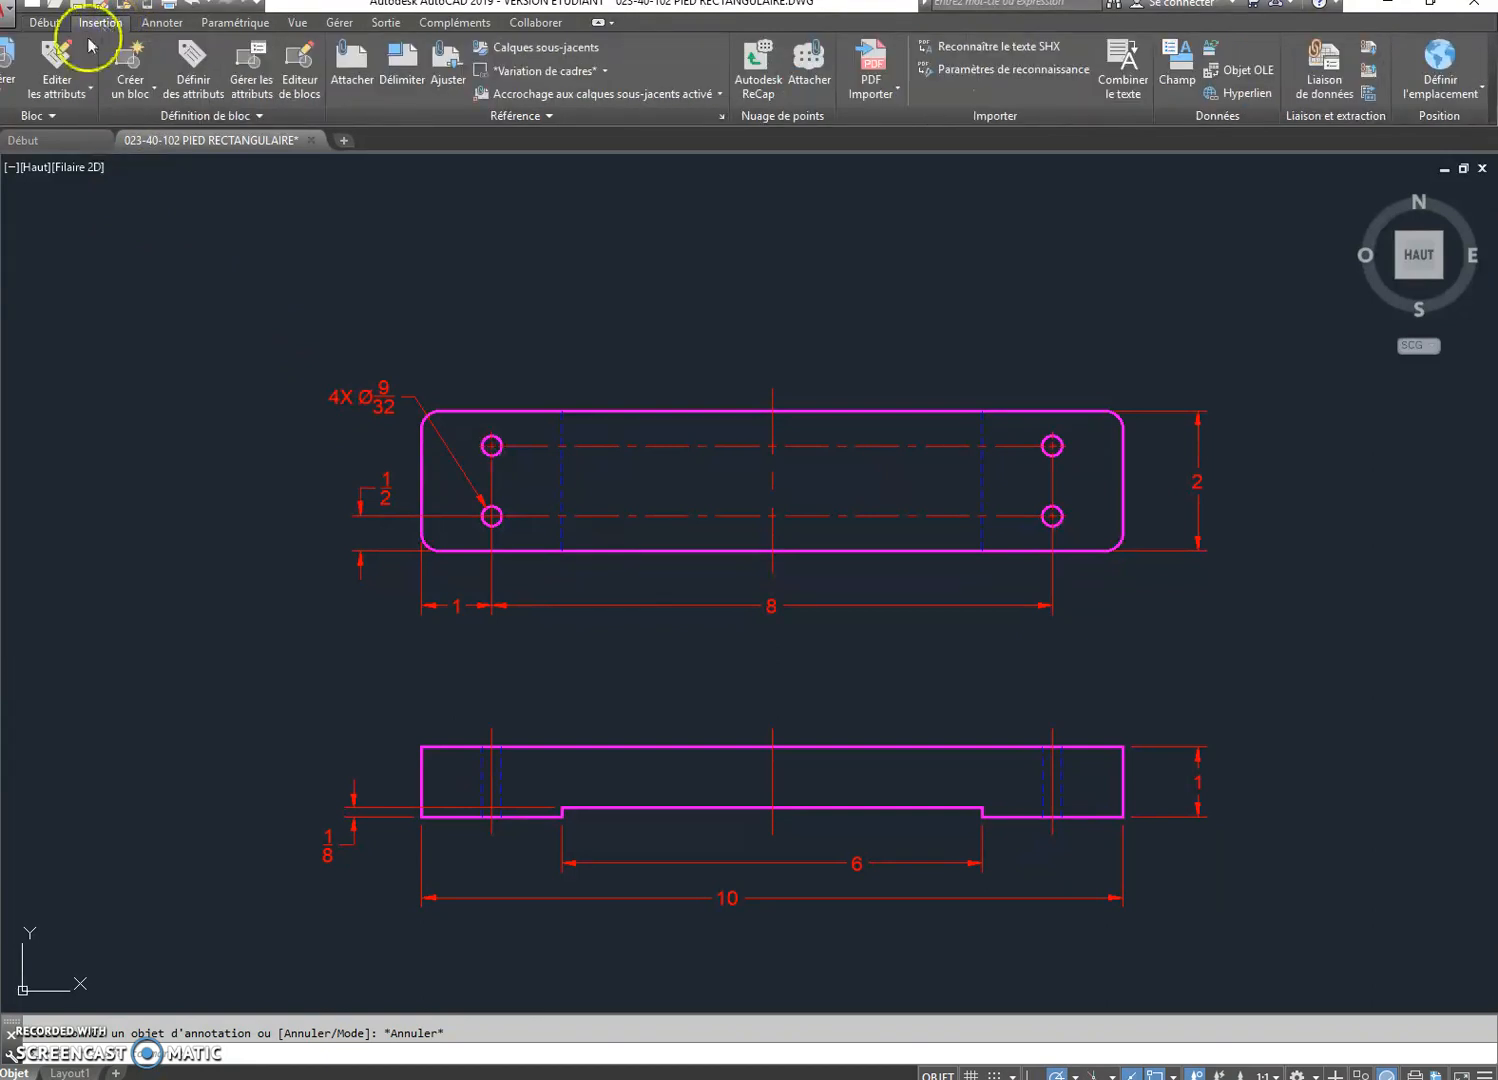
click(10, 70)
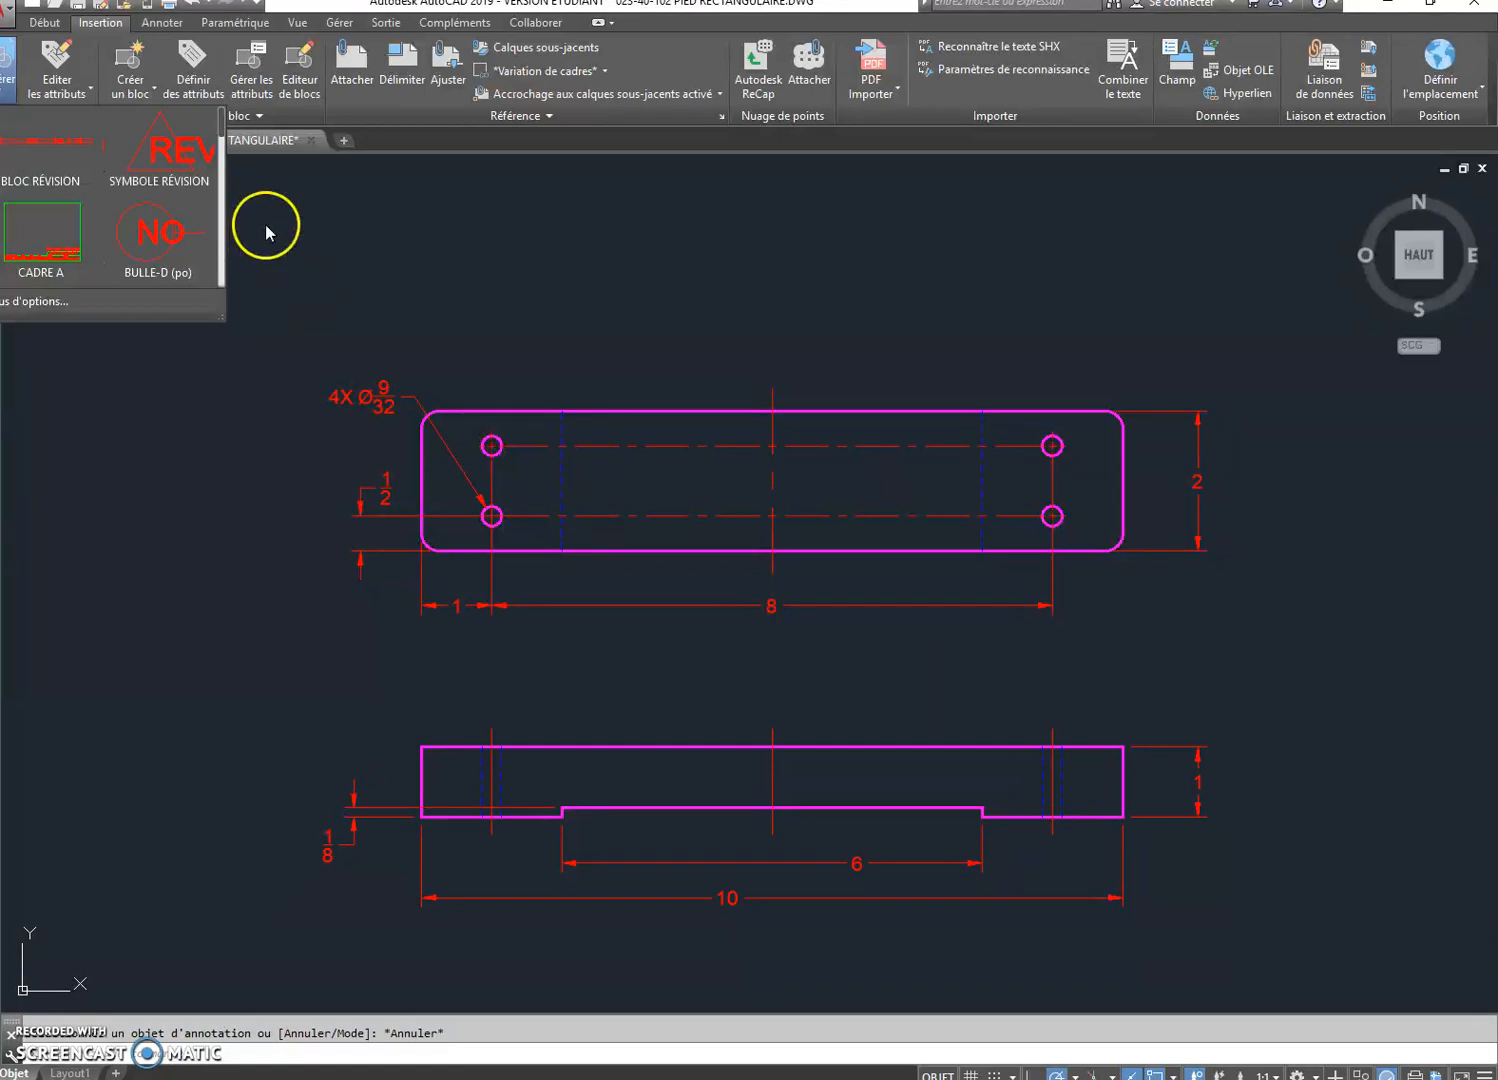
click(164, 163)
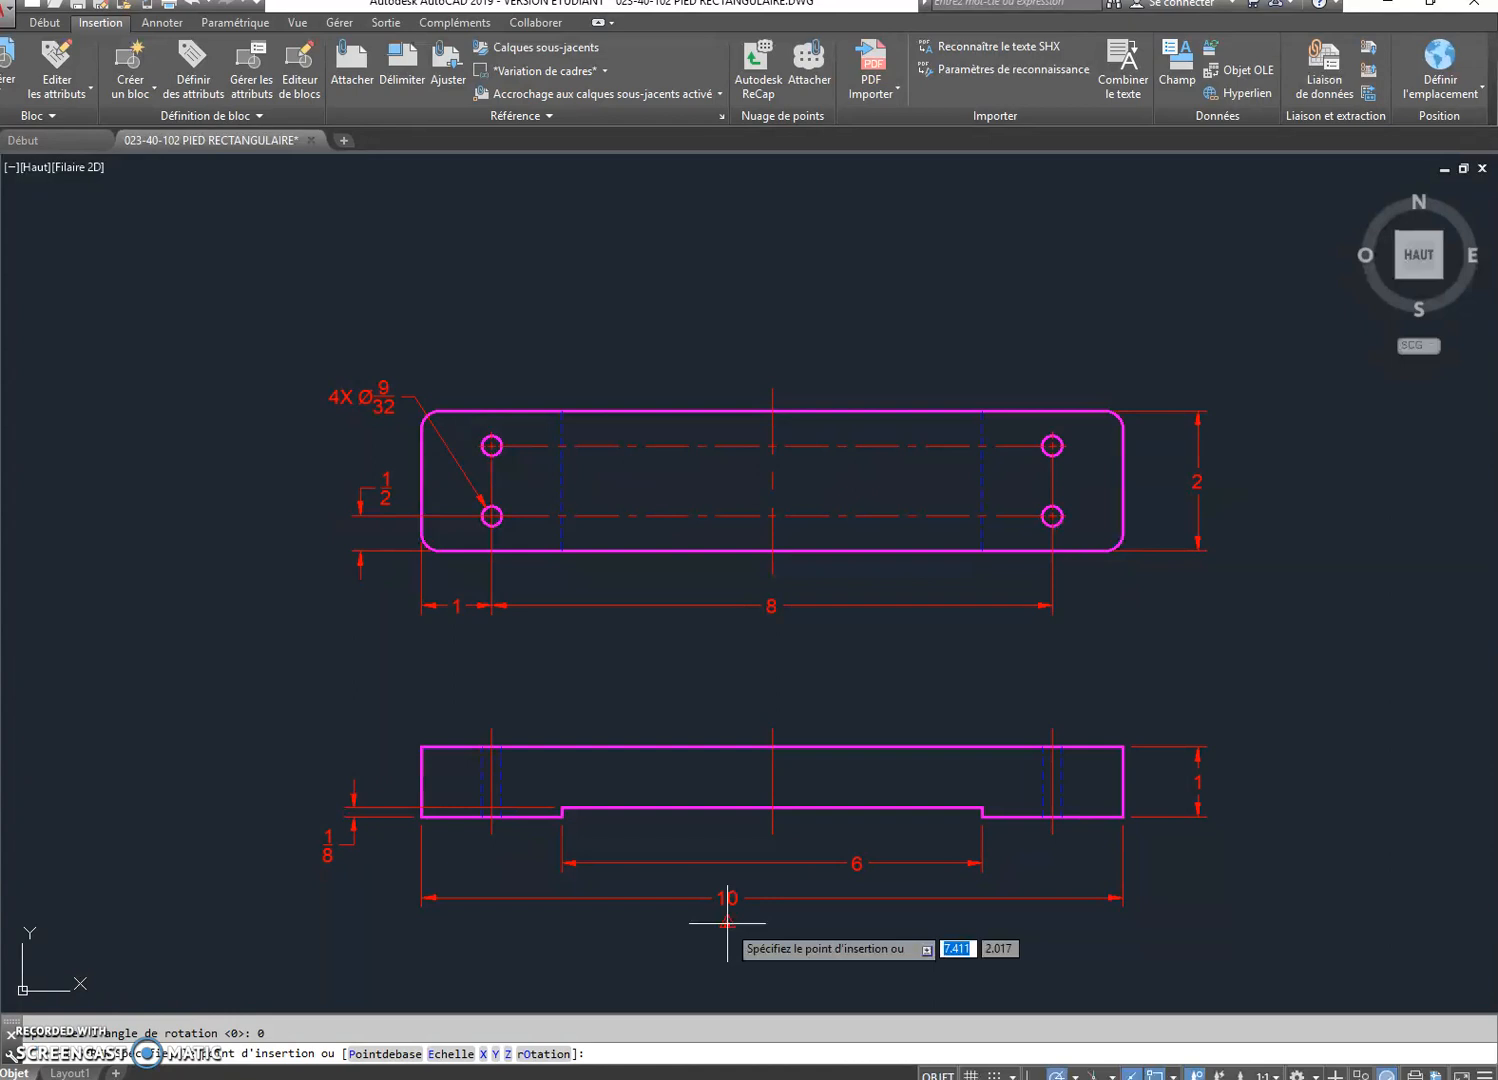
click(872, 936)
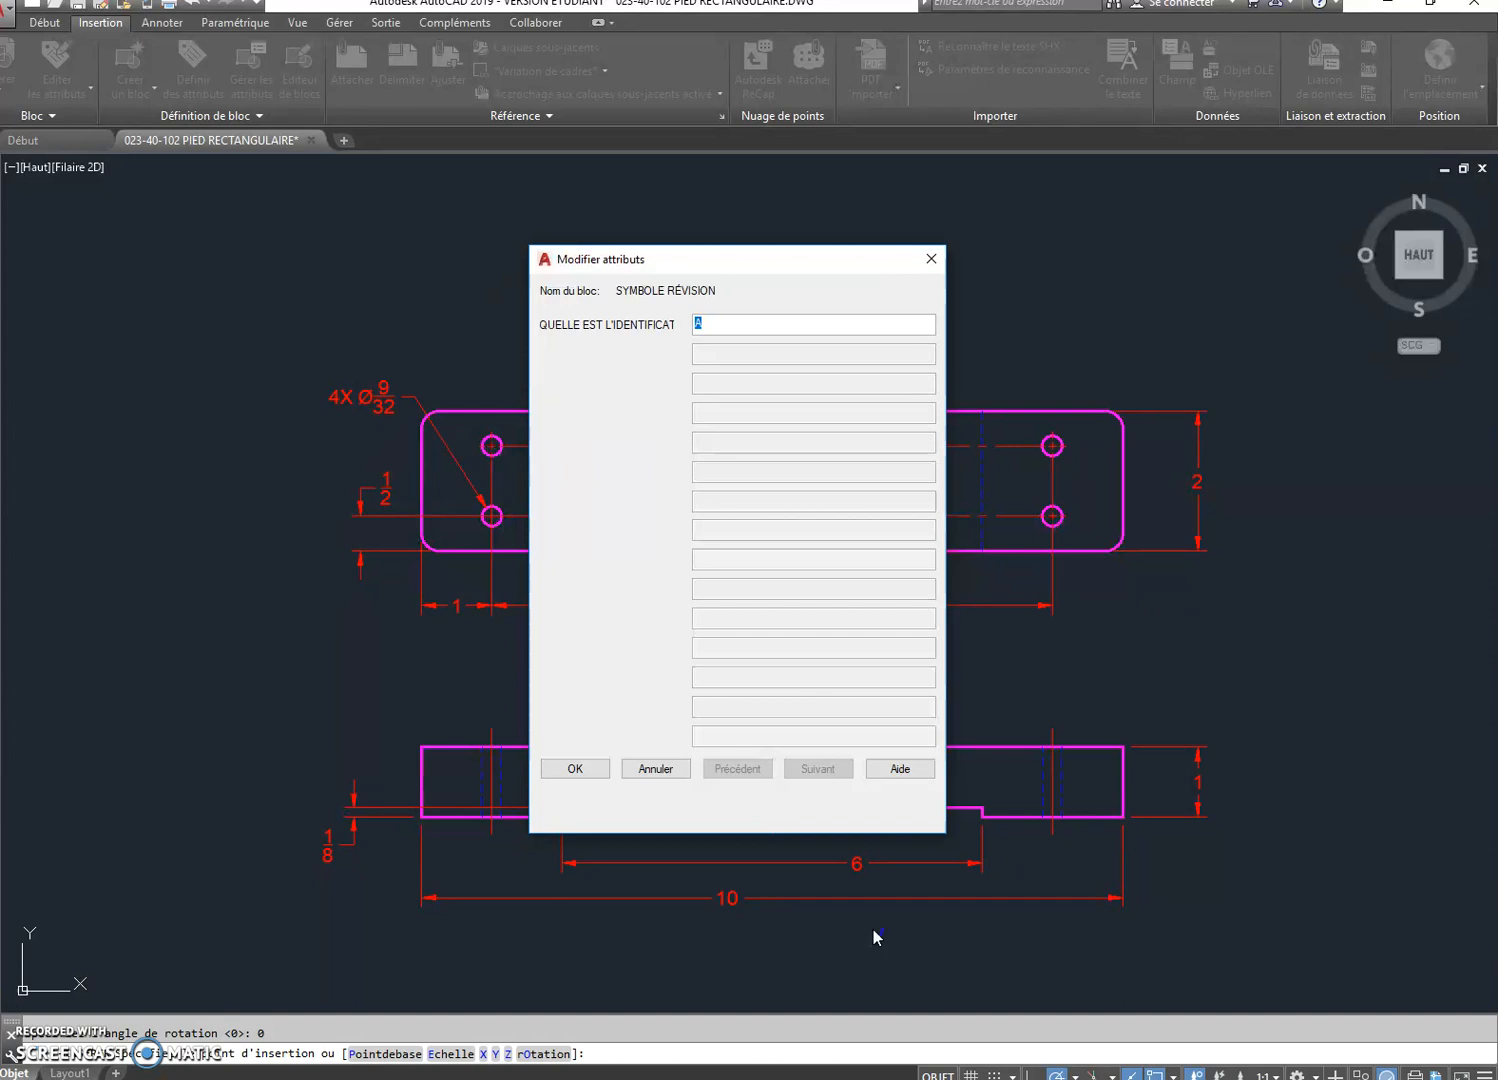
click(584, 769)
Scale the revision symbol by a factor of 2 about the midpoint of its base
scroll(720, 946, up, 5)
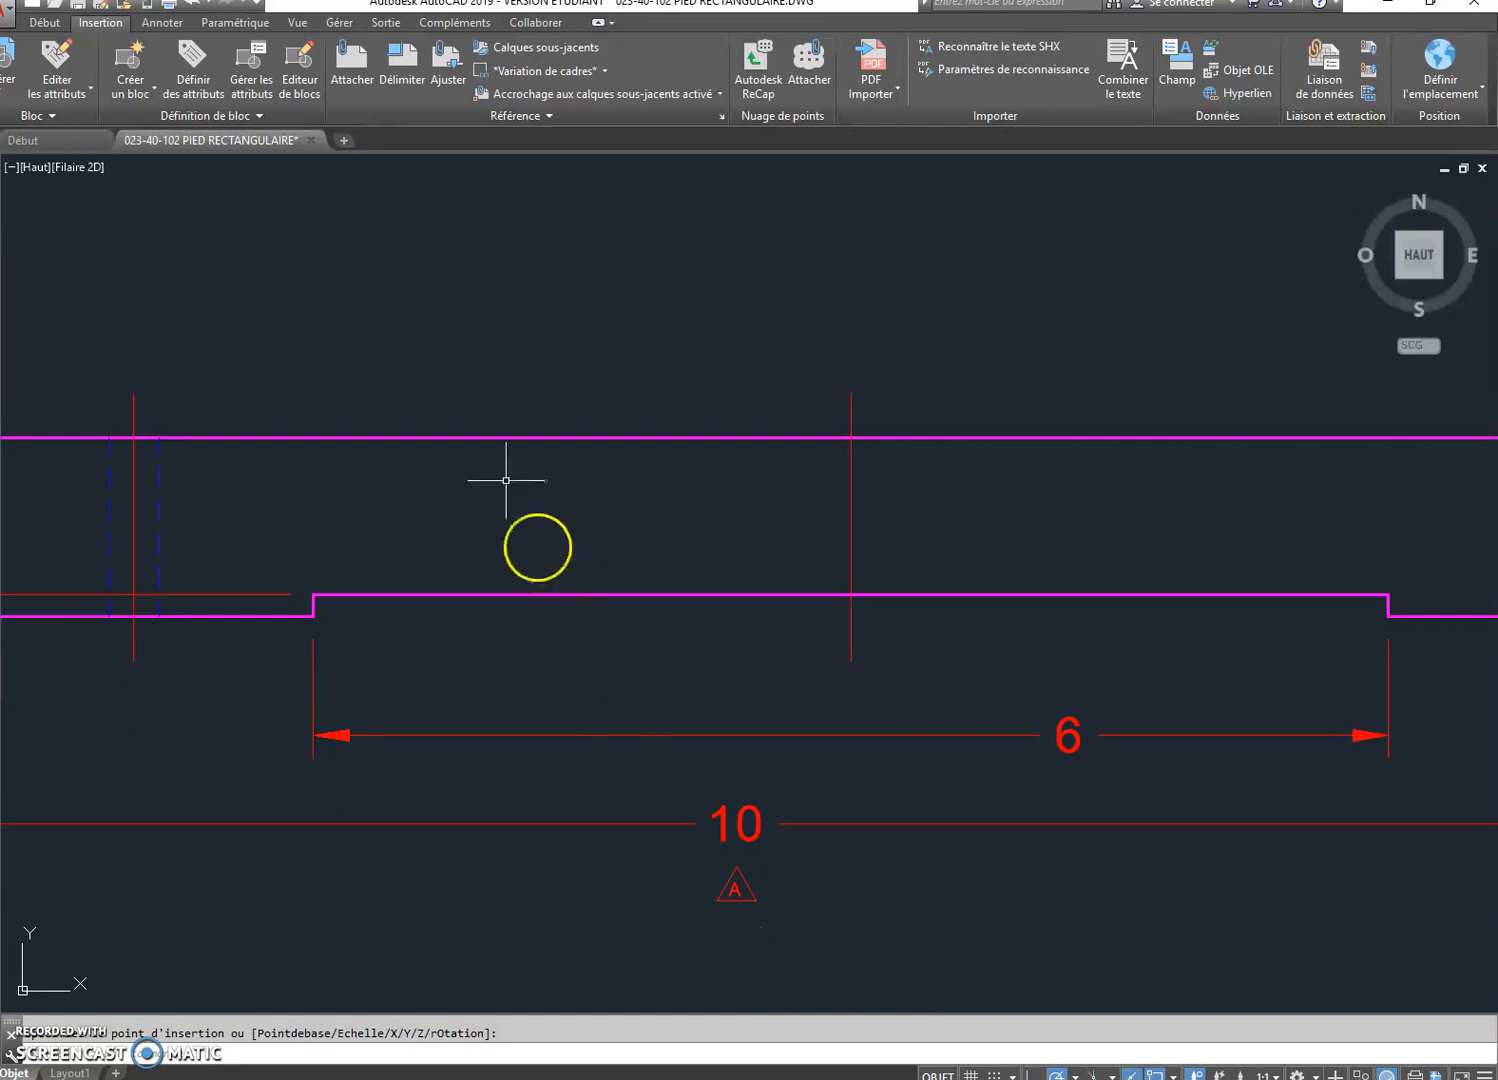
click(44, 22)
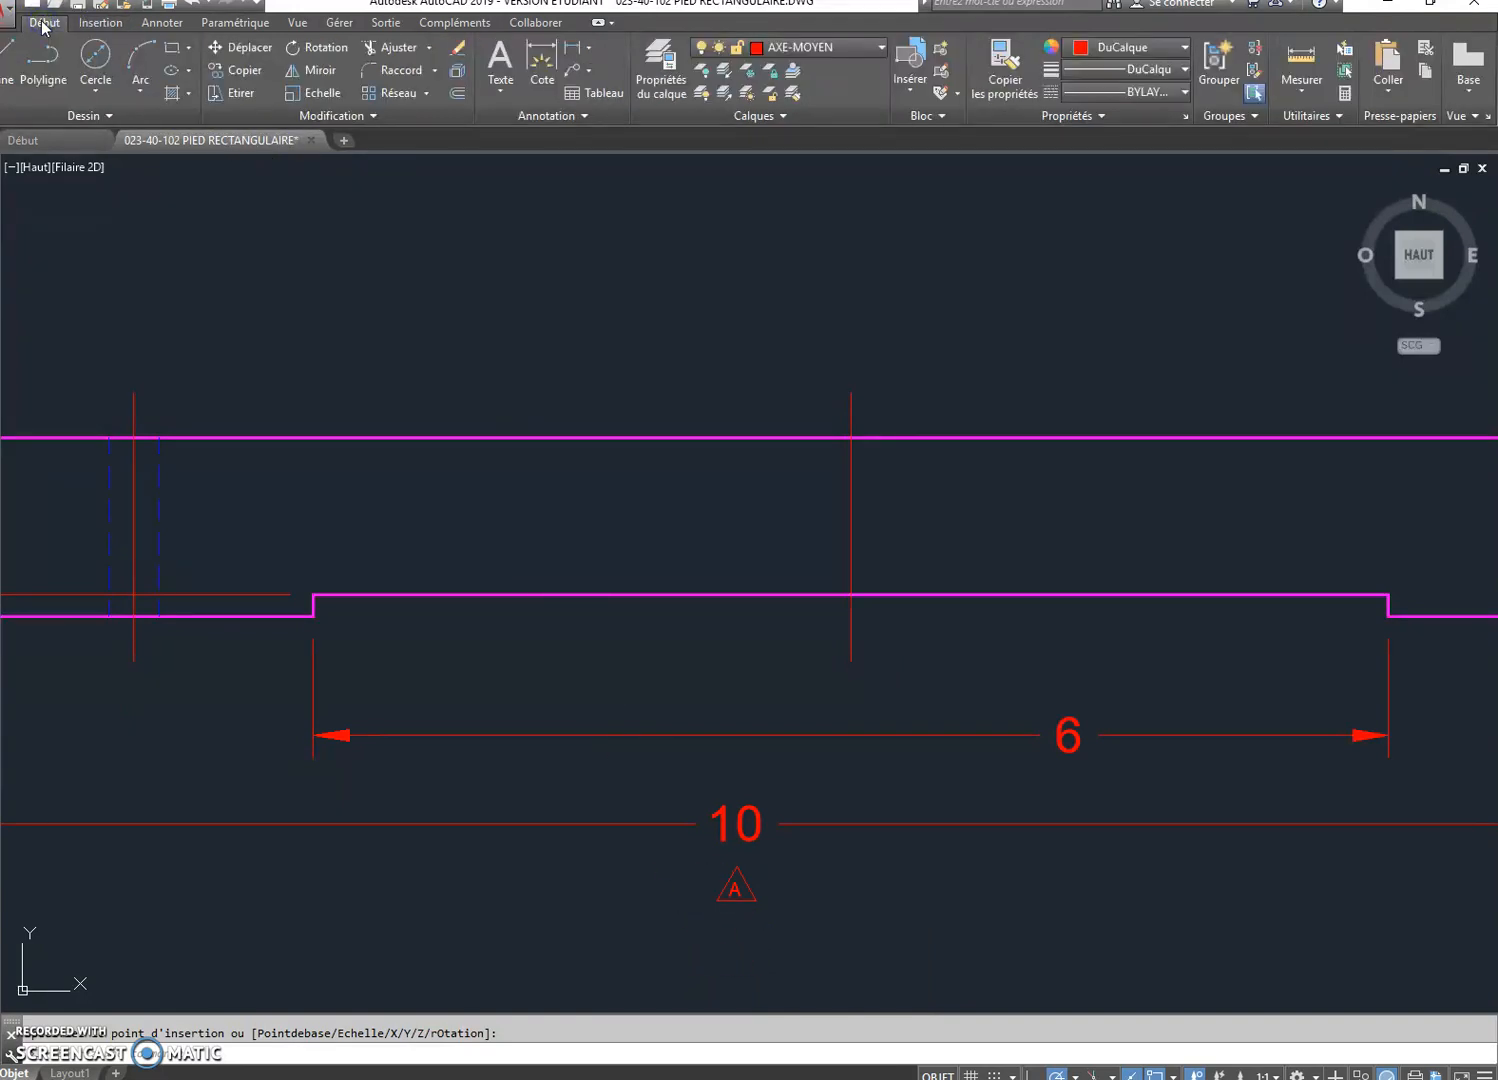
click(321, 94)
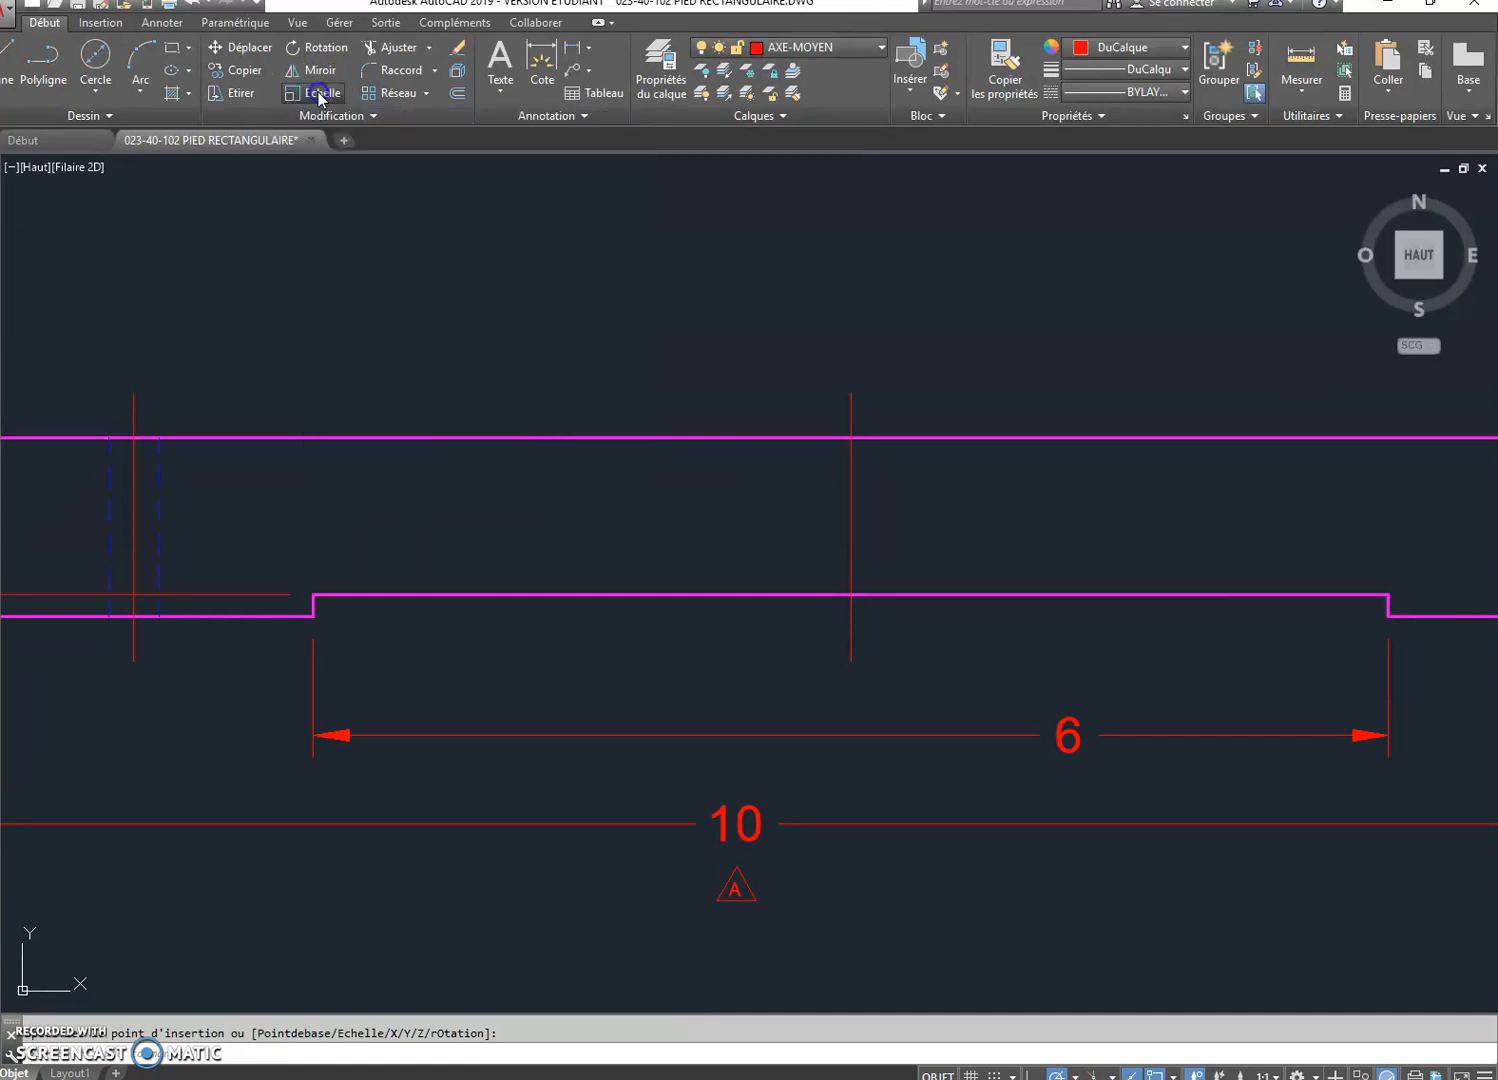
click(728, 897)
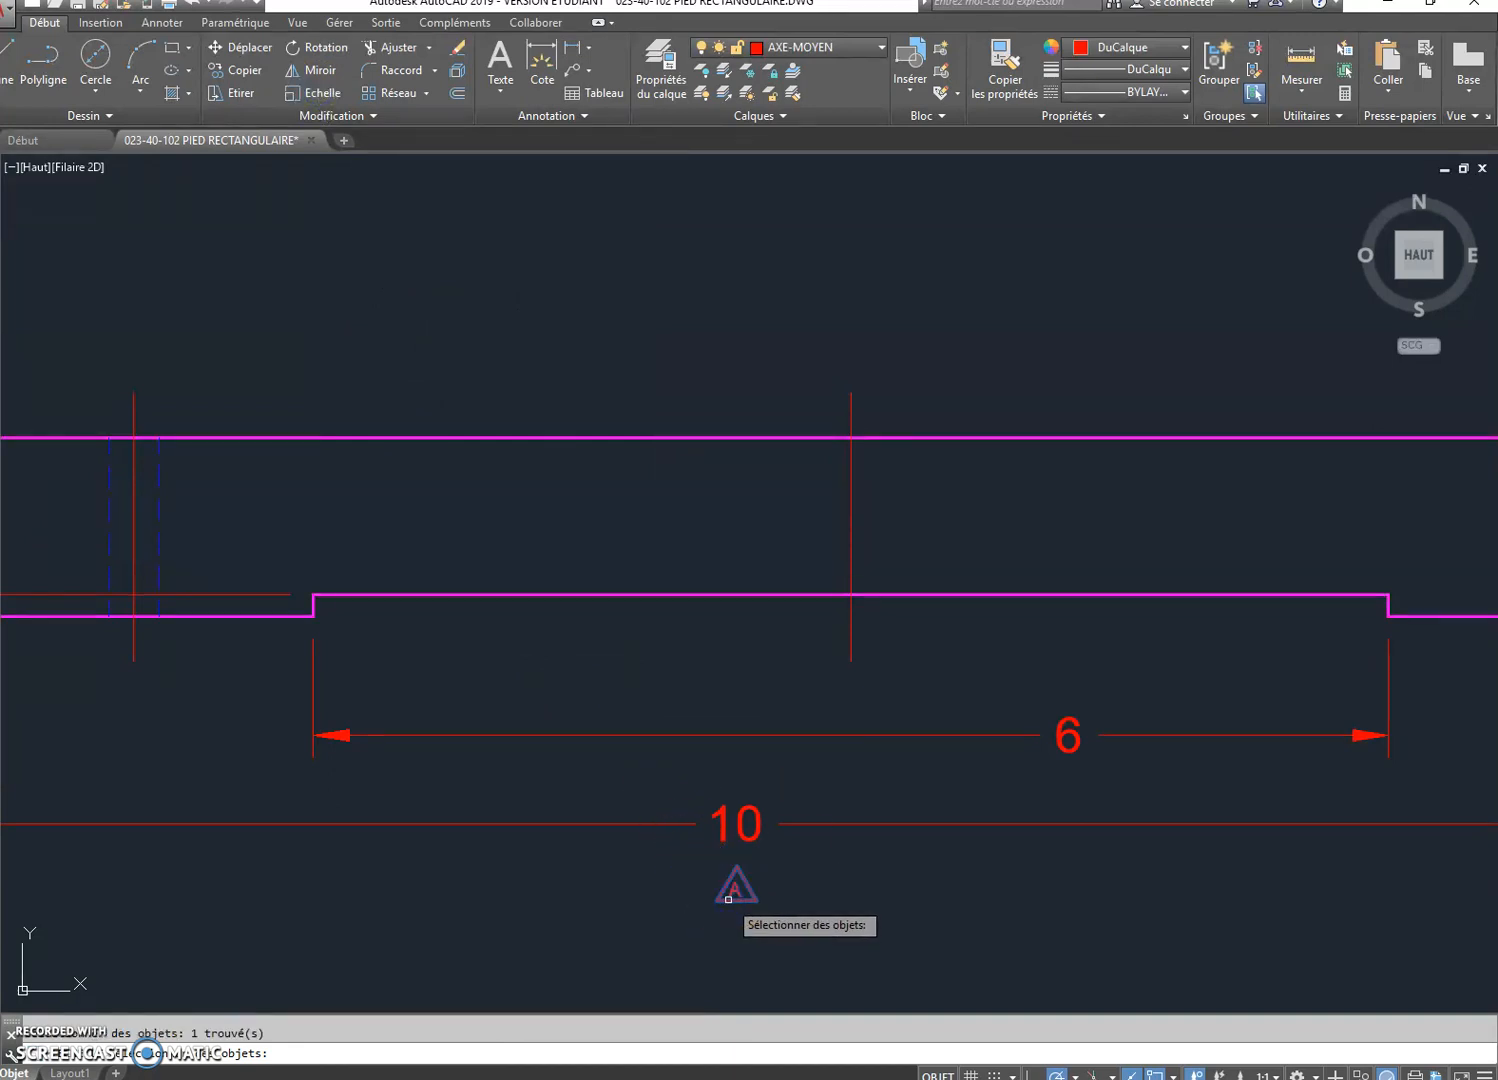
key(Return)
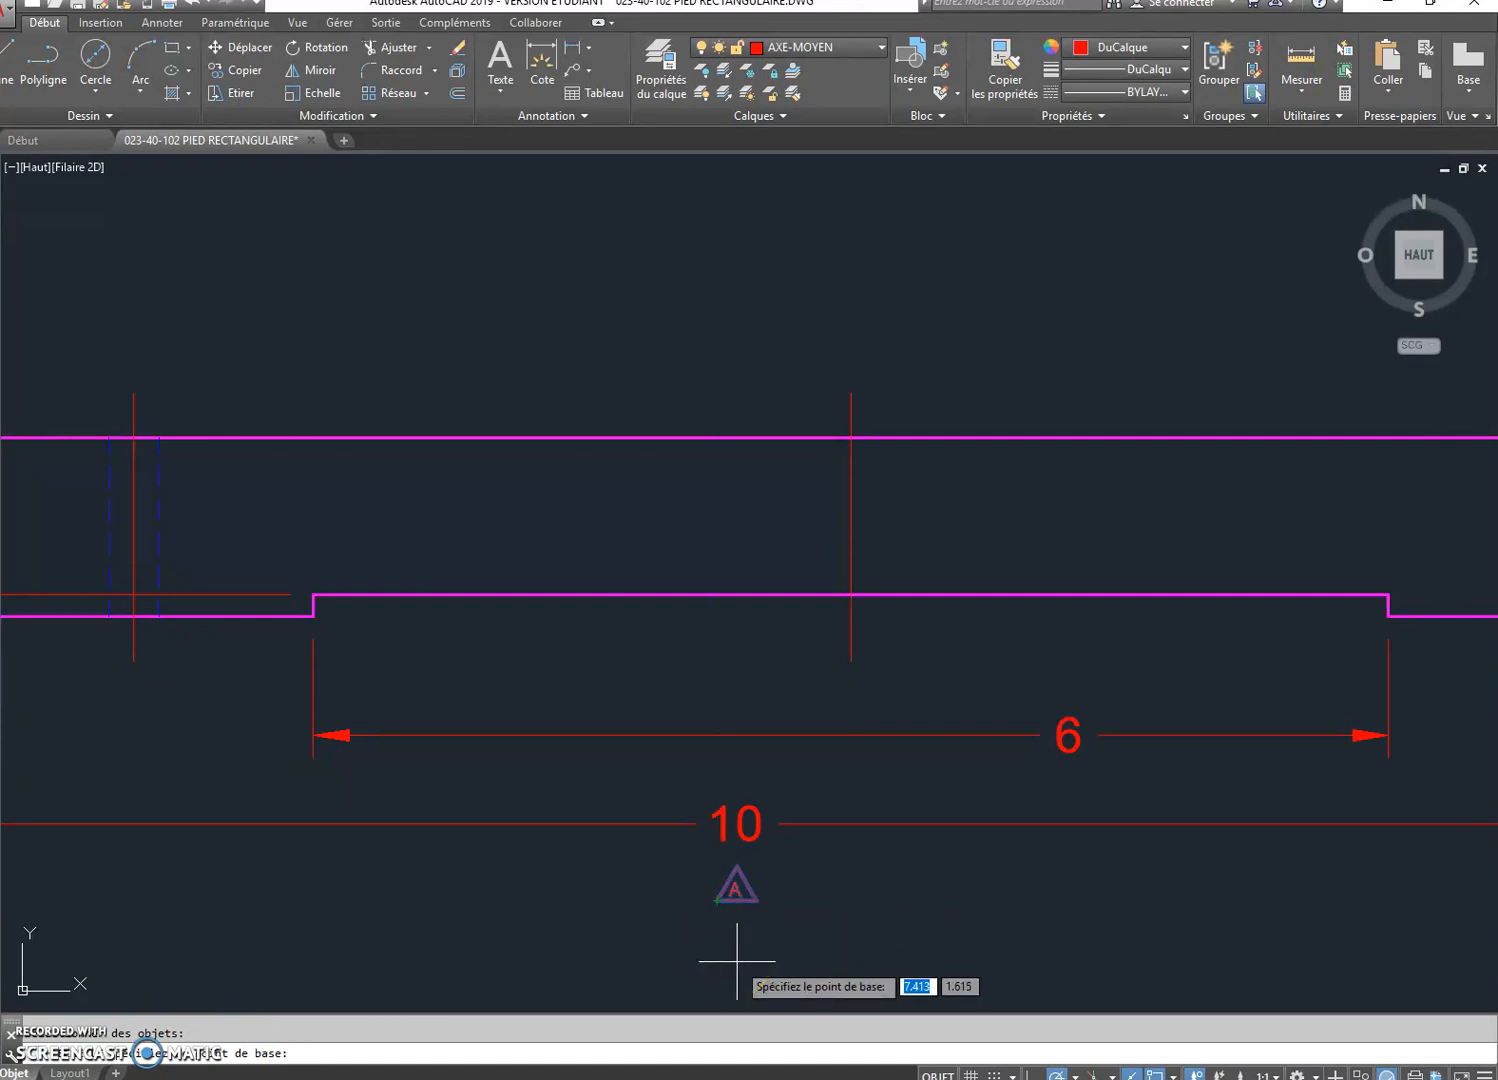
click(737, 900)
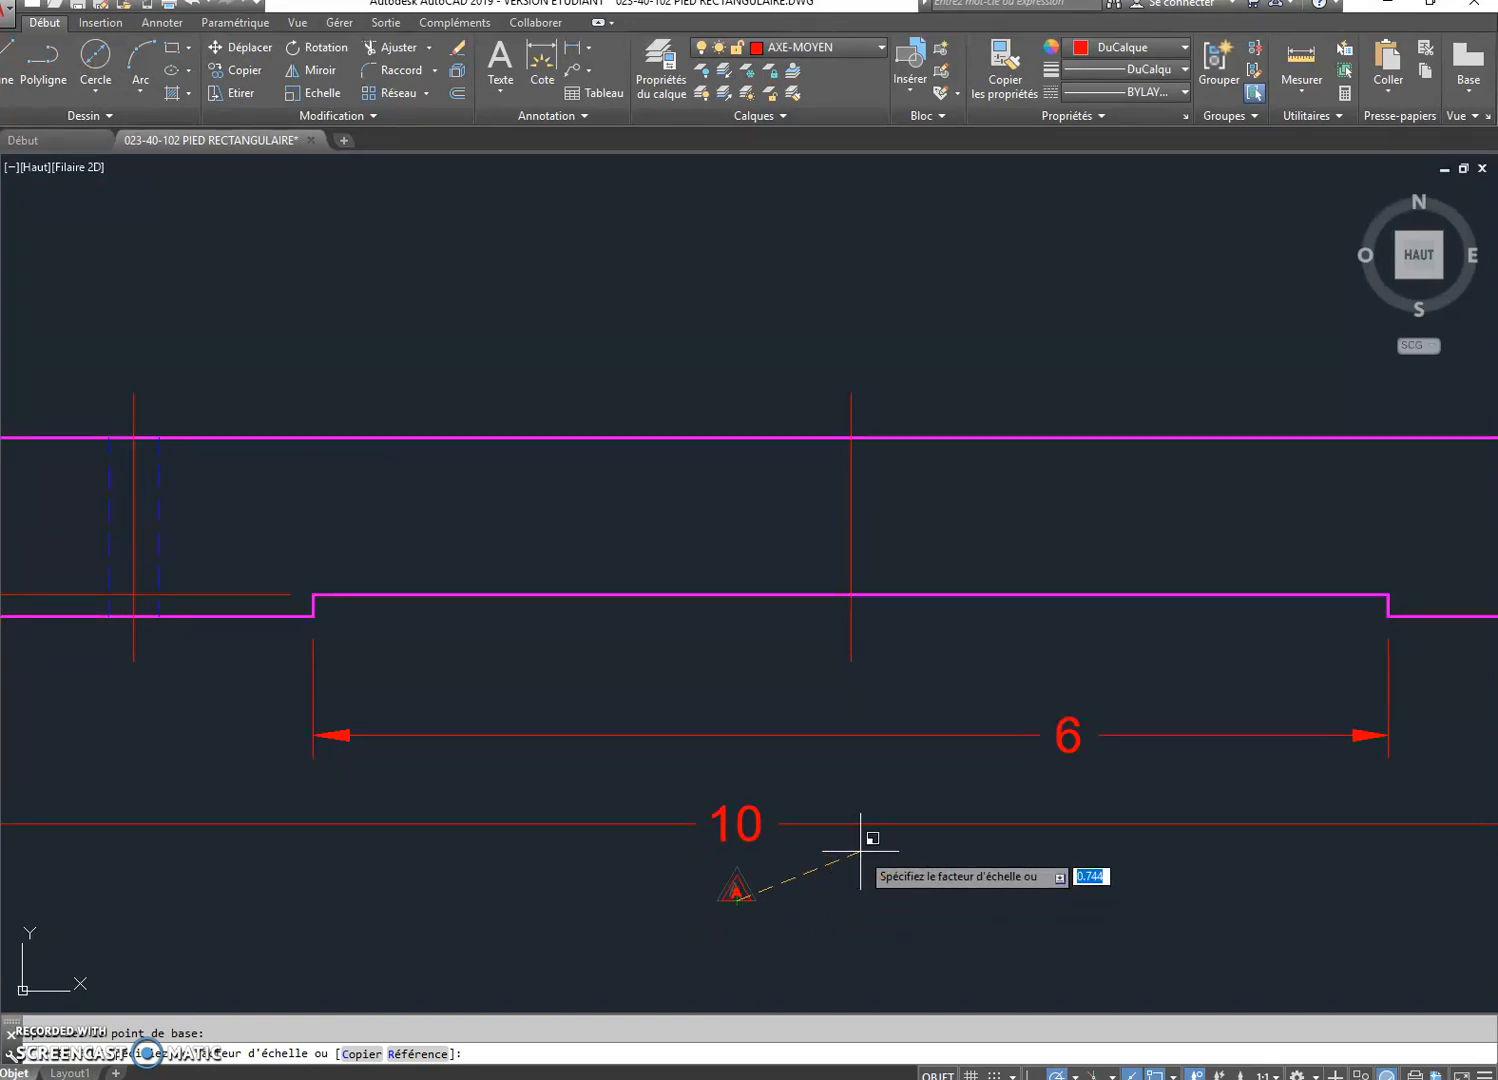
text(2)
key(Return)
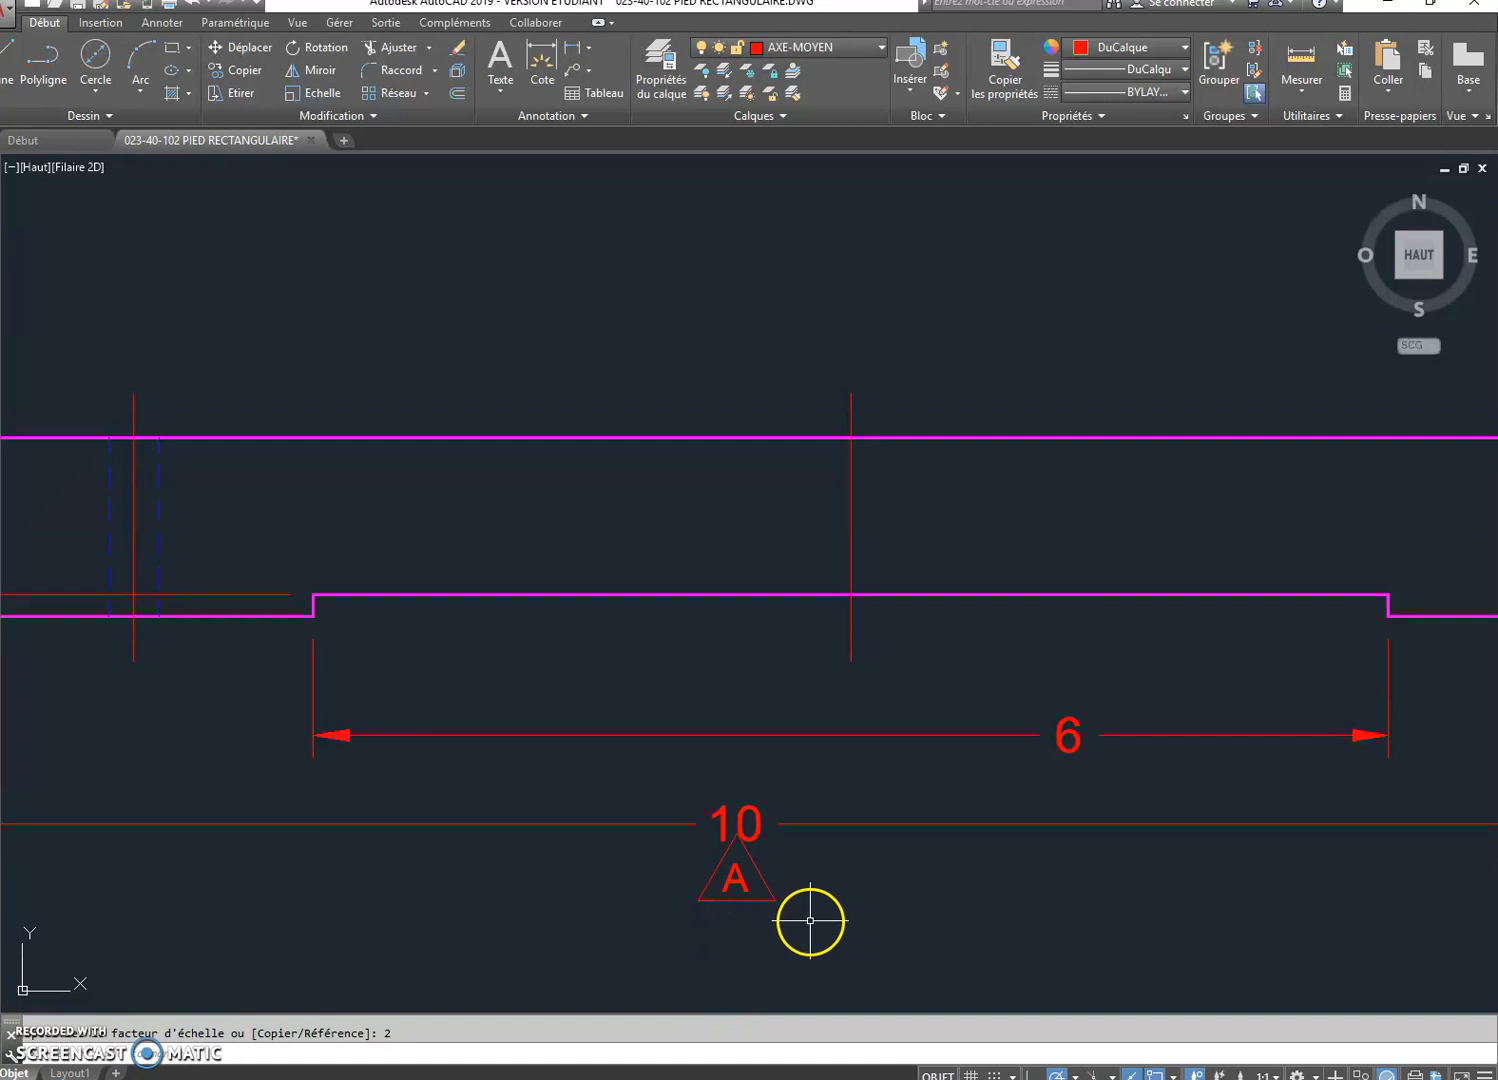
Move the enlarged revision symbol slightly downward so it clears the overall length dimension text
click(238, 52)
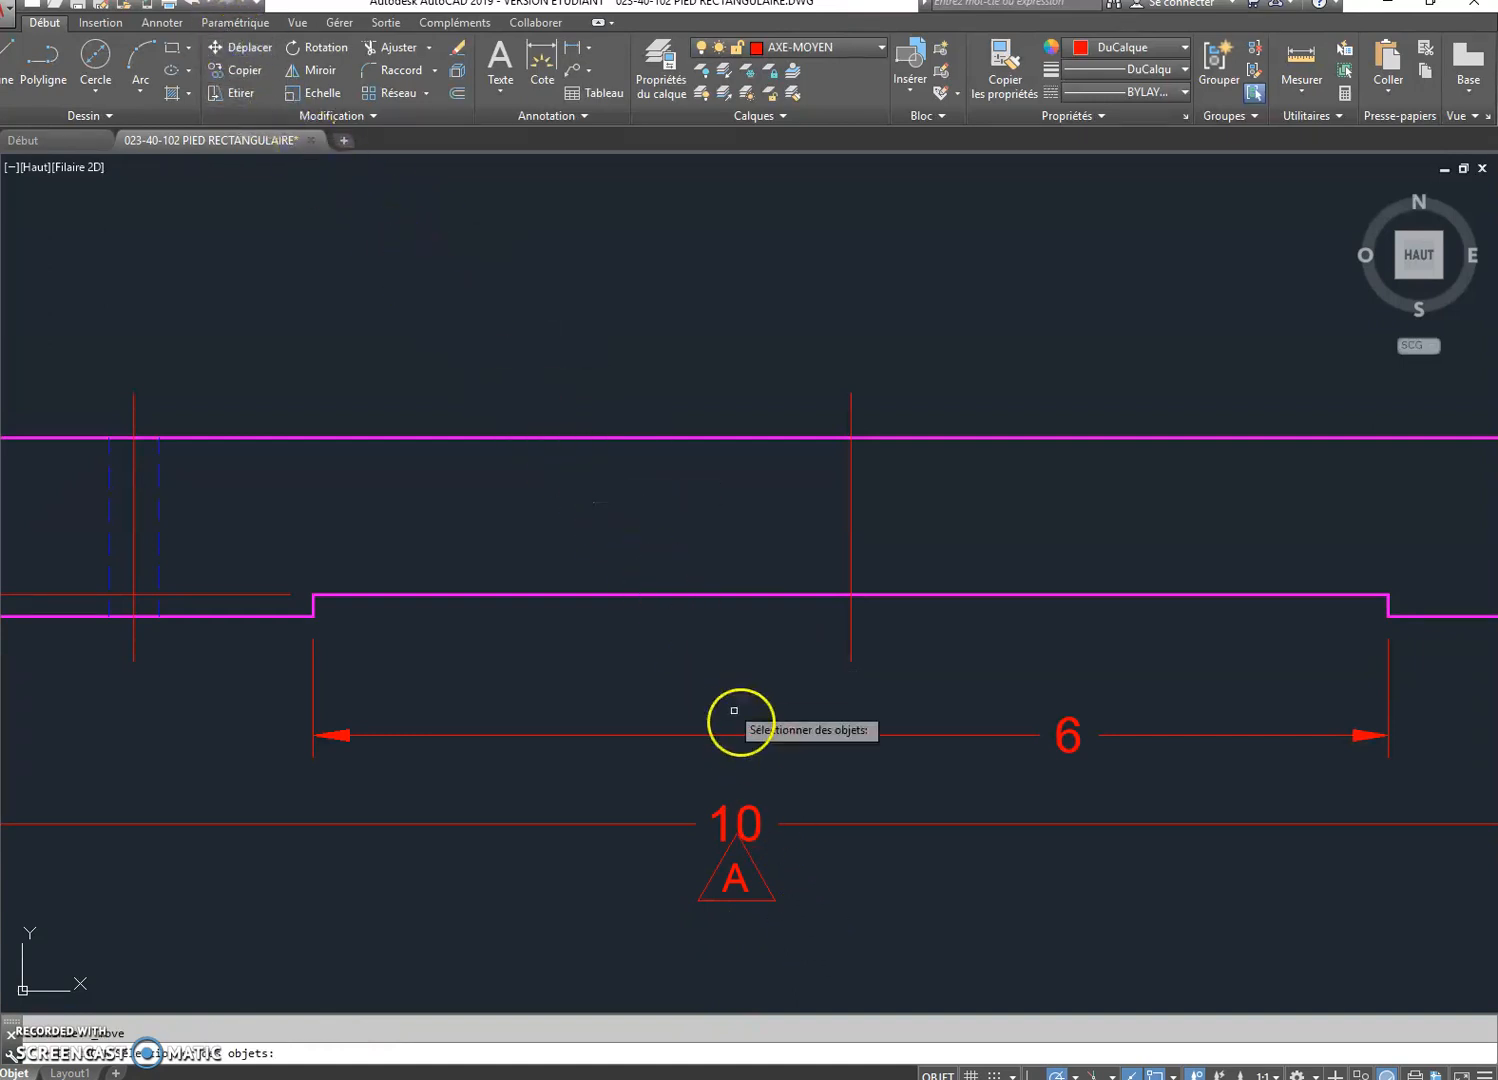
click(776, 900)
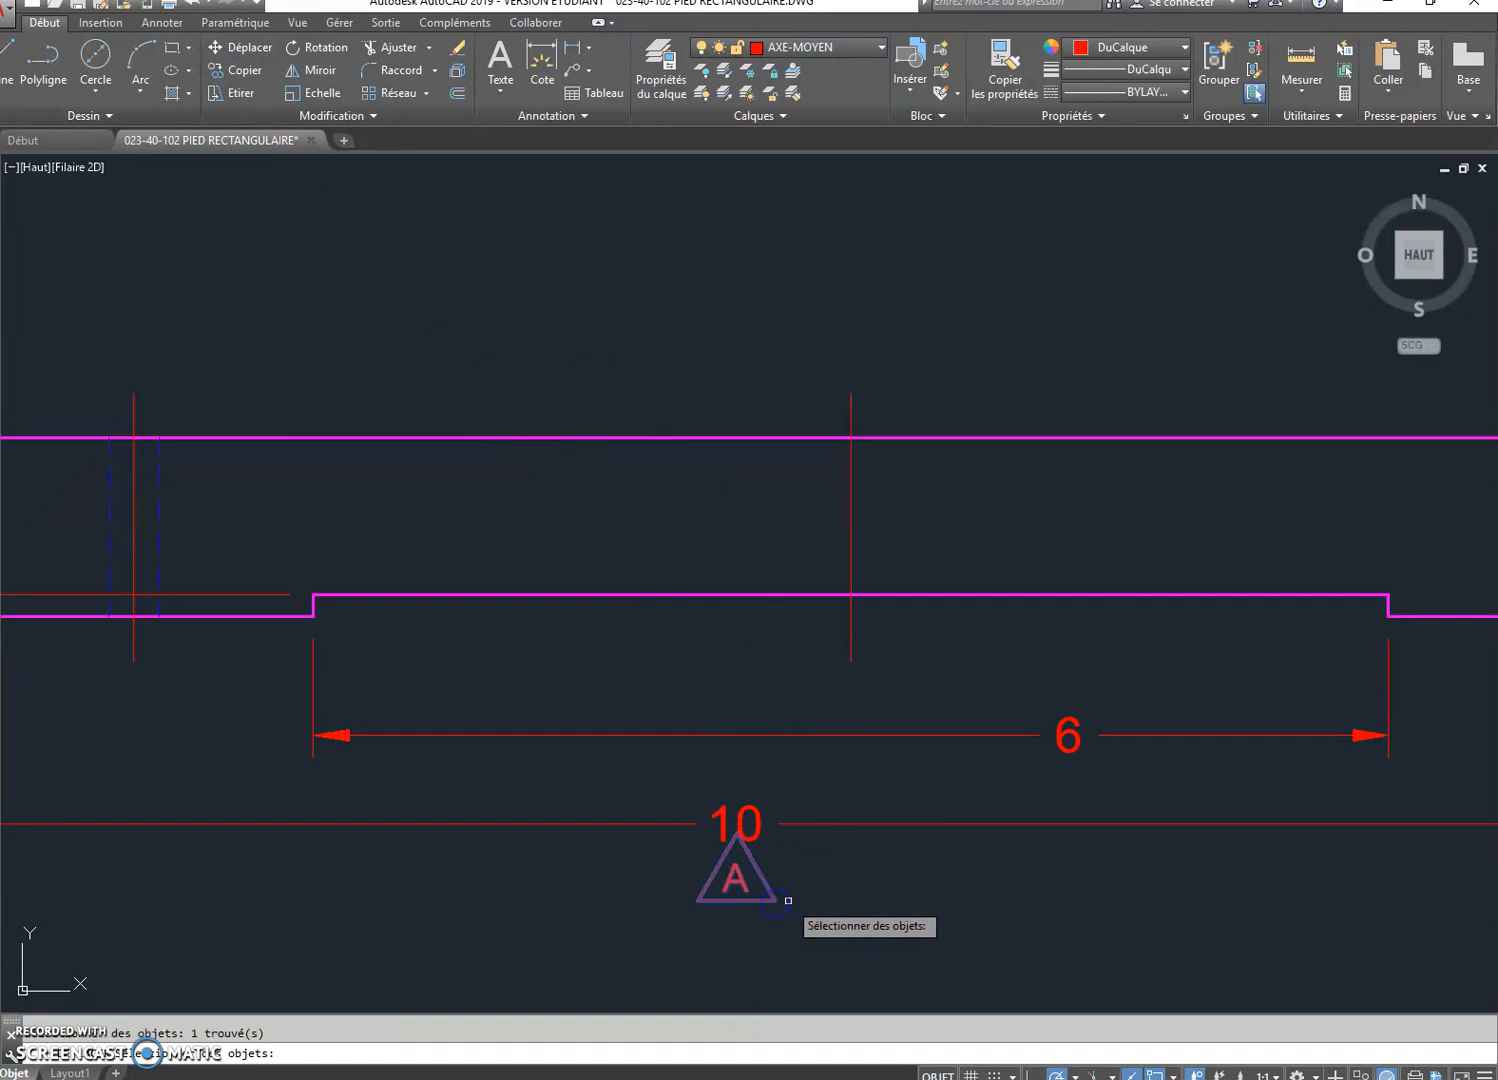
key(Return)
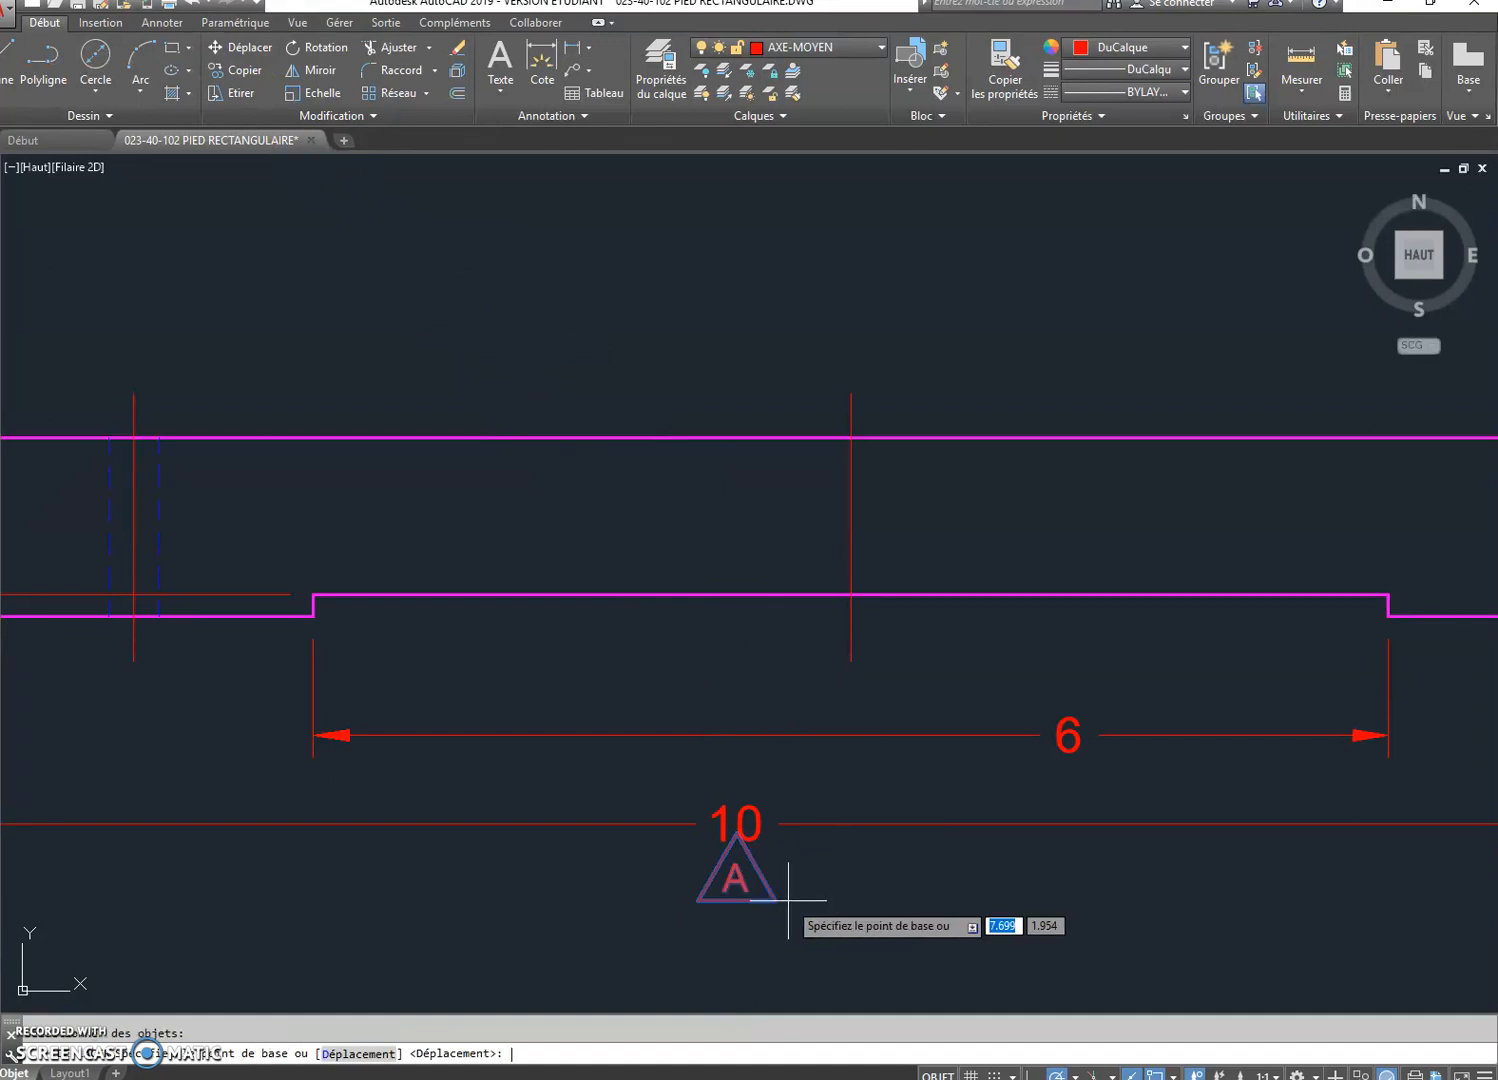
click(818, 876)
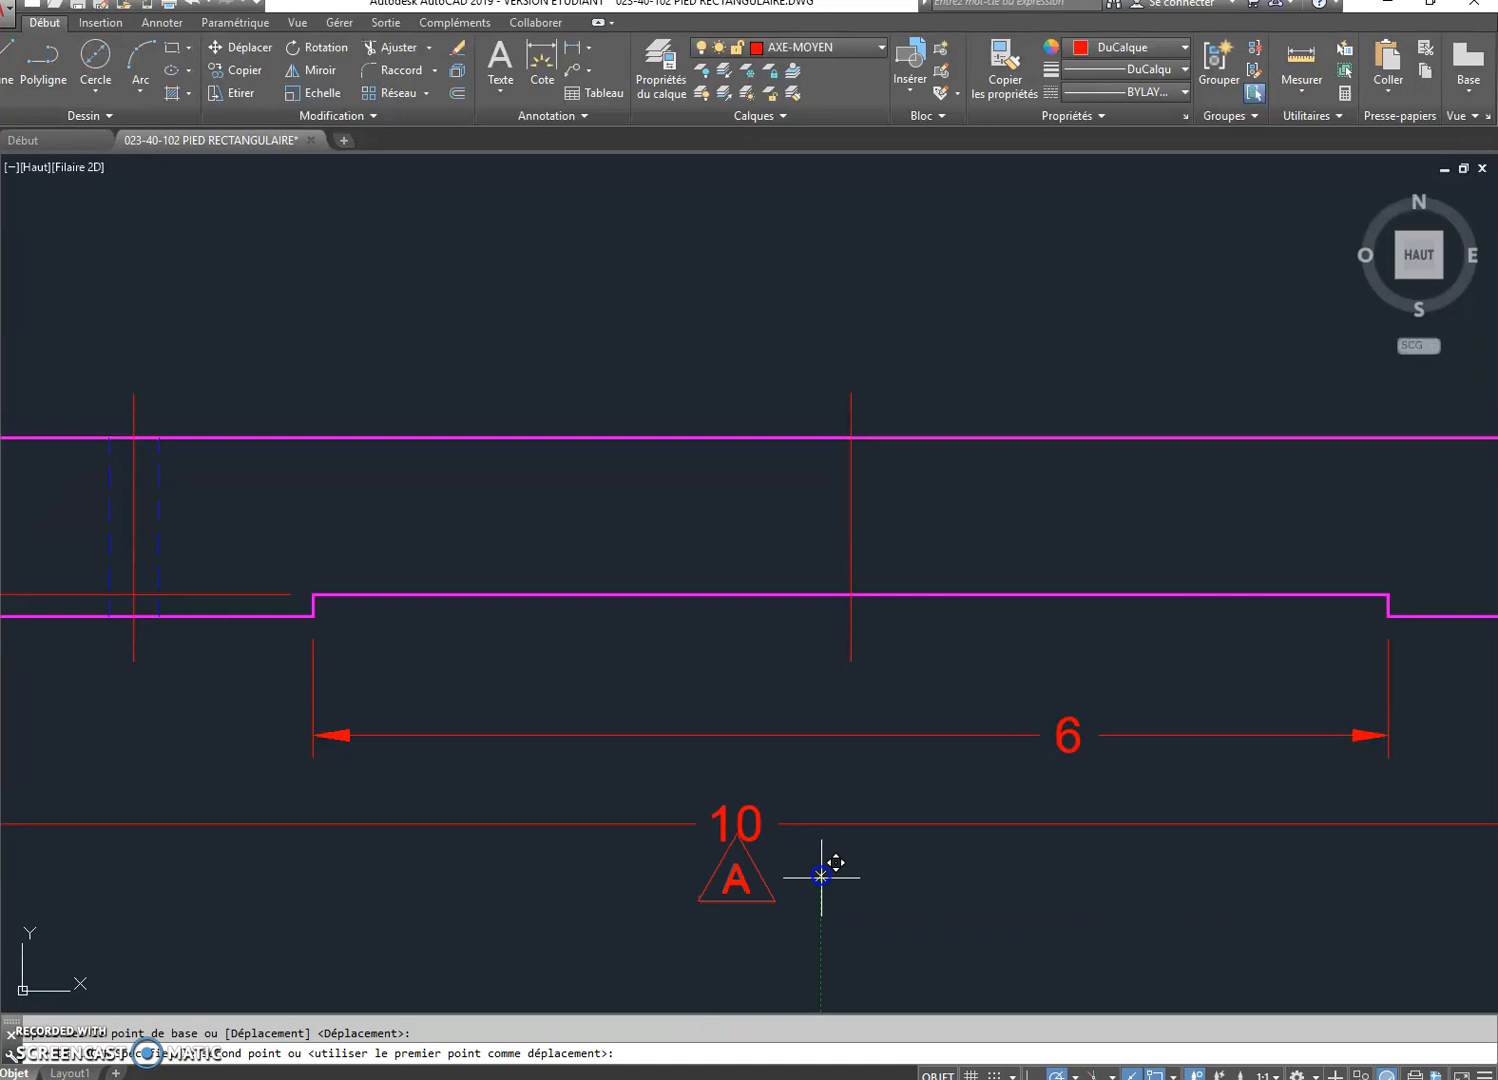
key(Escape)
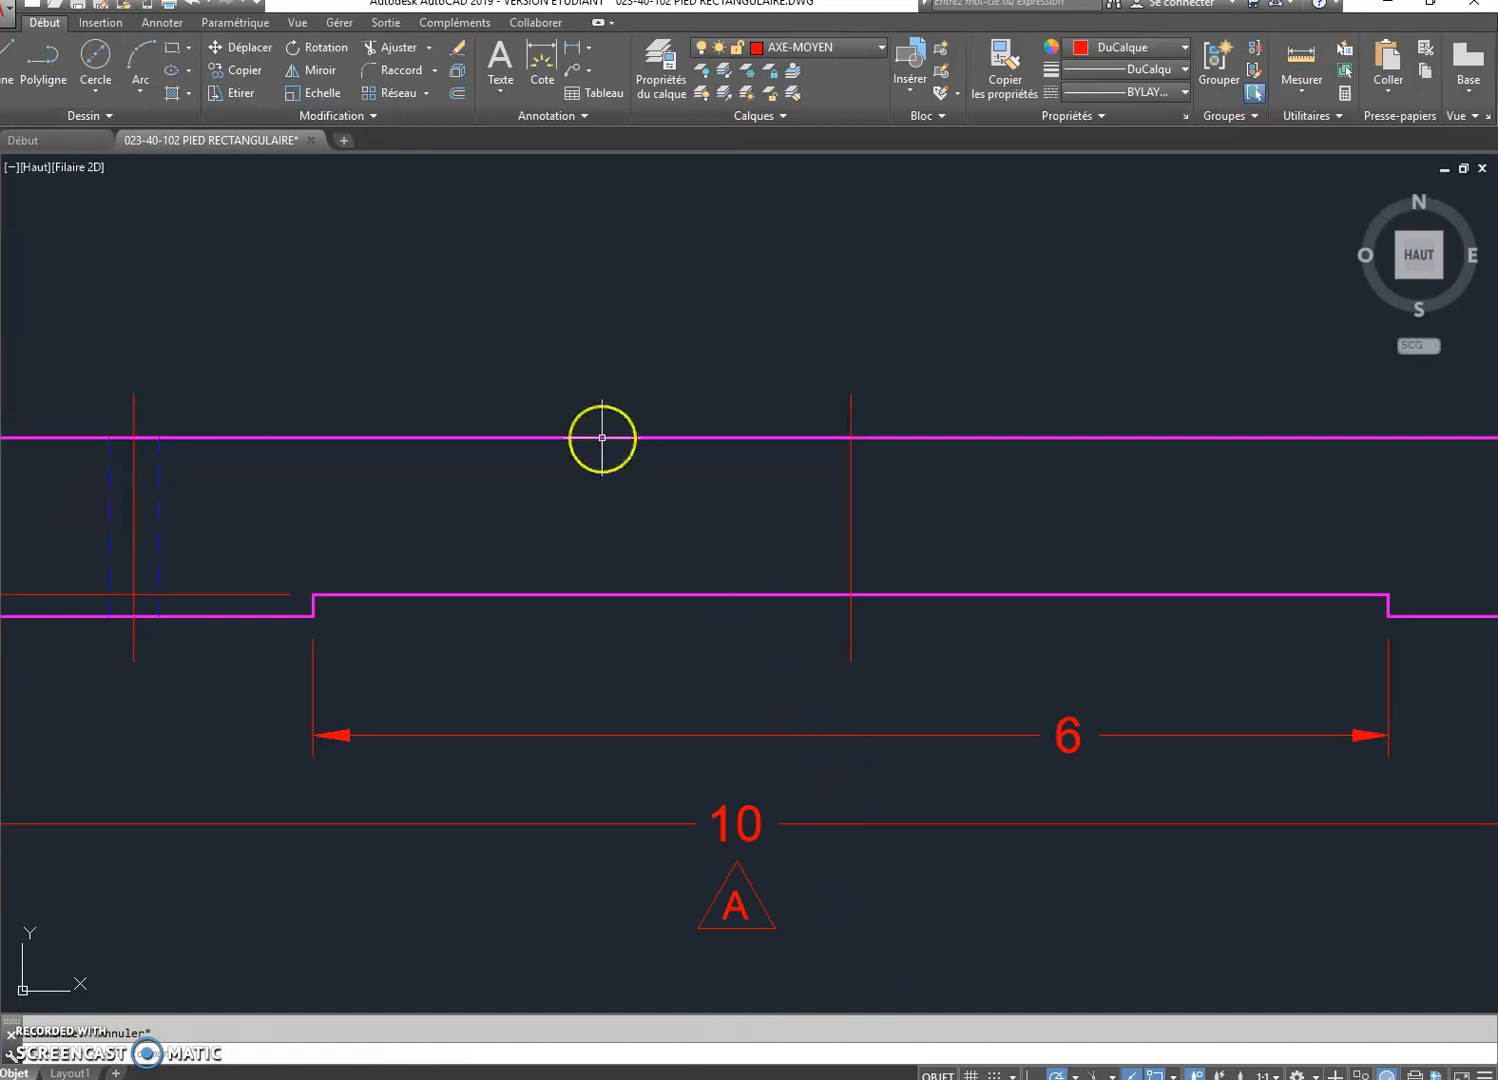
Copy the revision symbol from its base midpoint to above the 6 dimension and beside the 4X hole diameter dimension
click(248, 71)
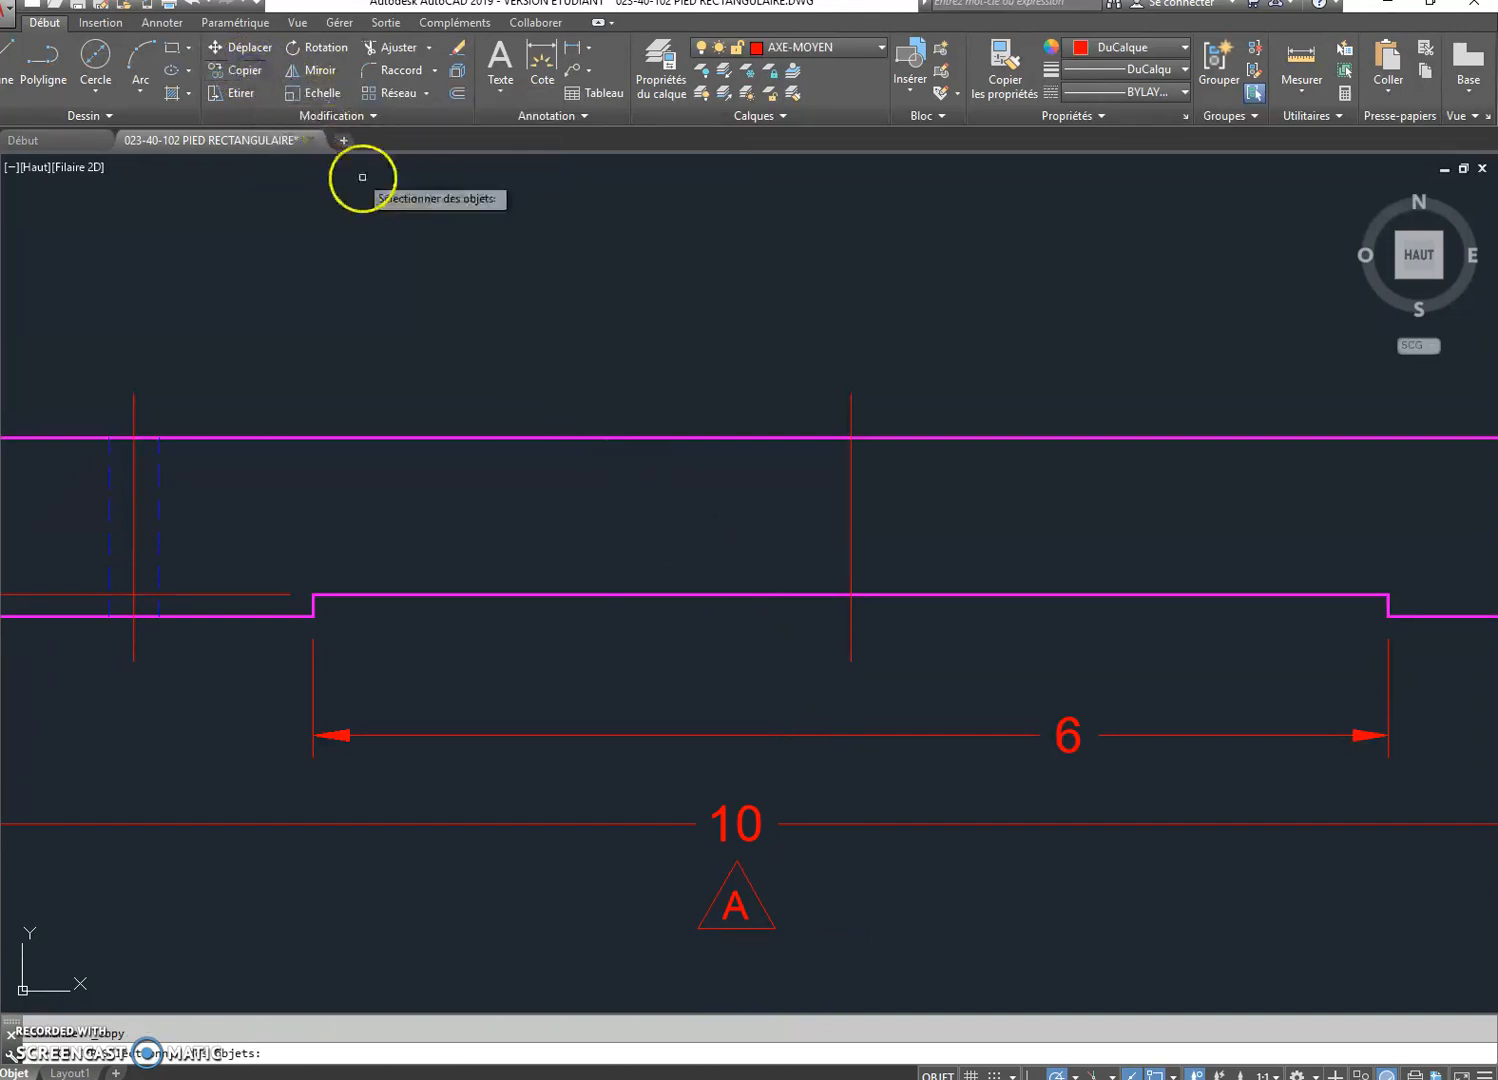
click(760, 903)
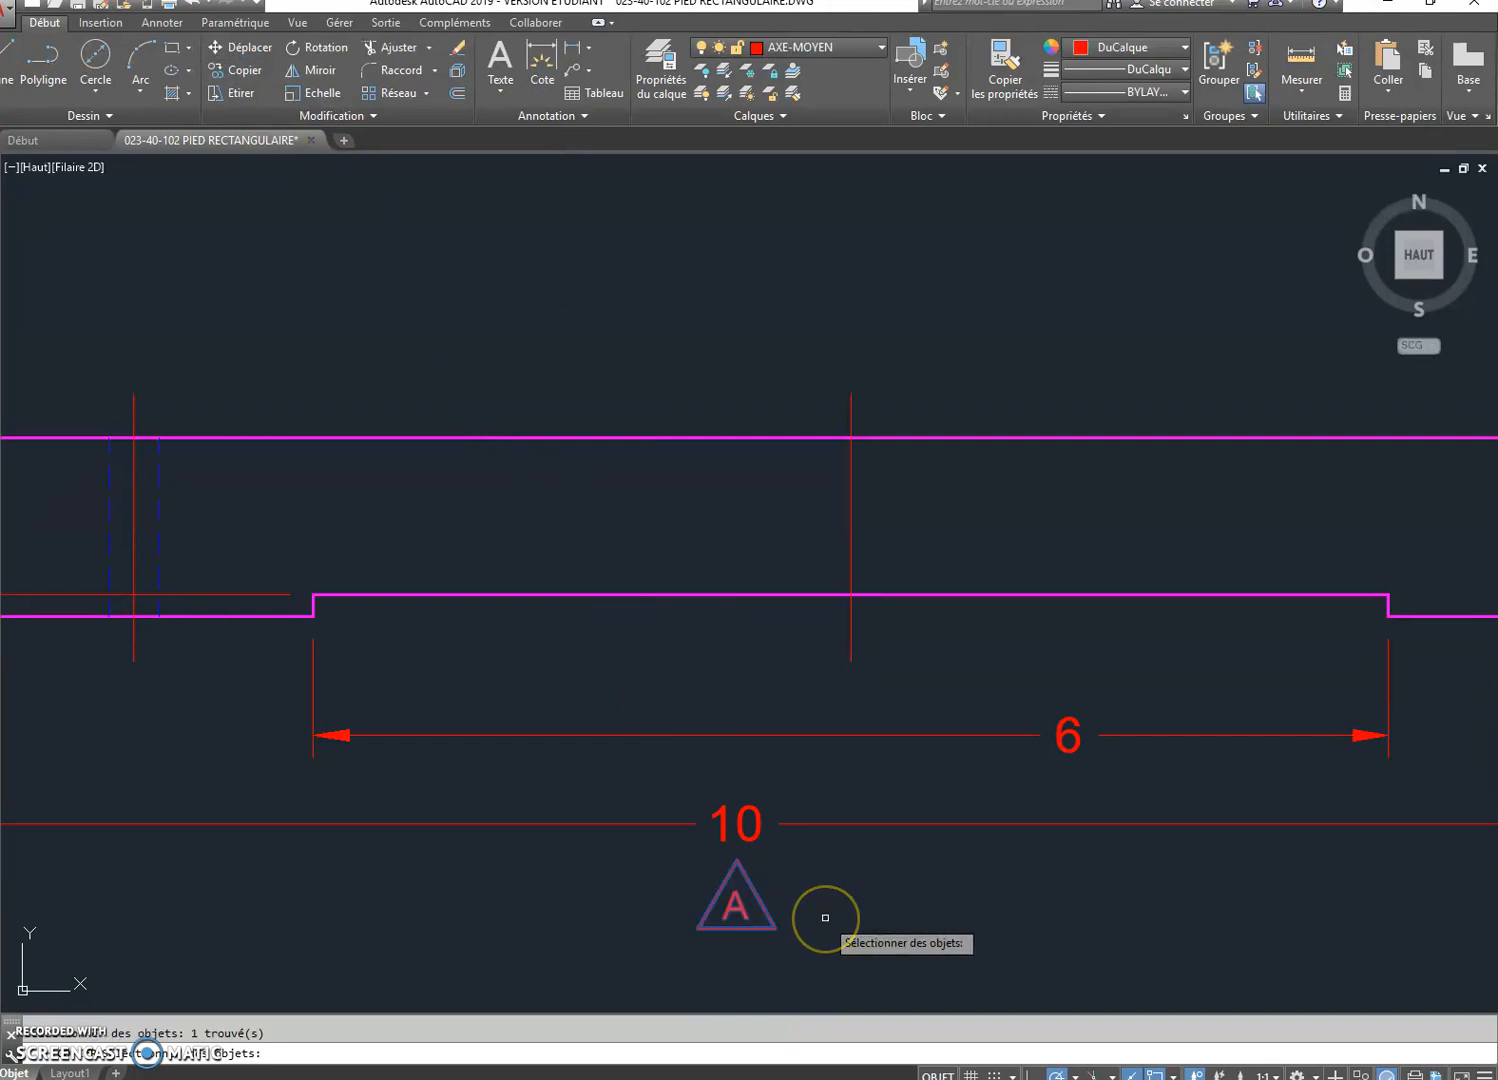
key(Return)
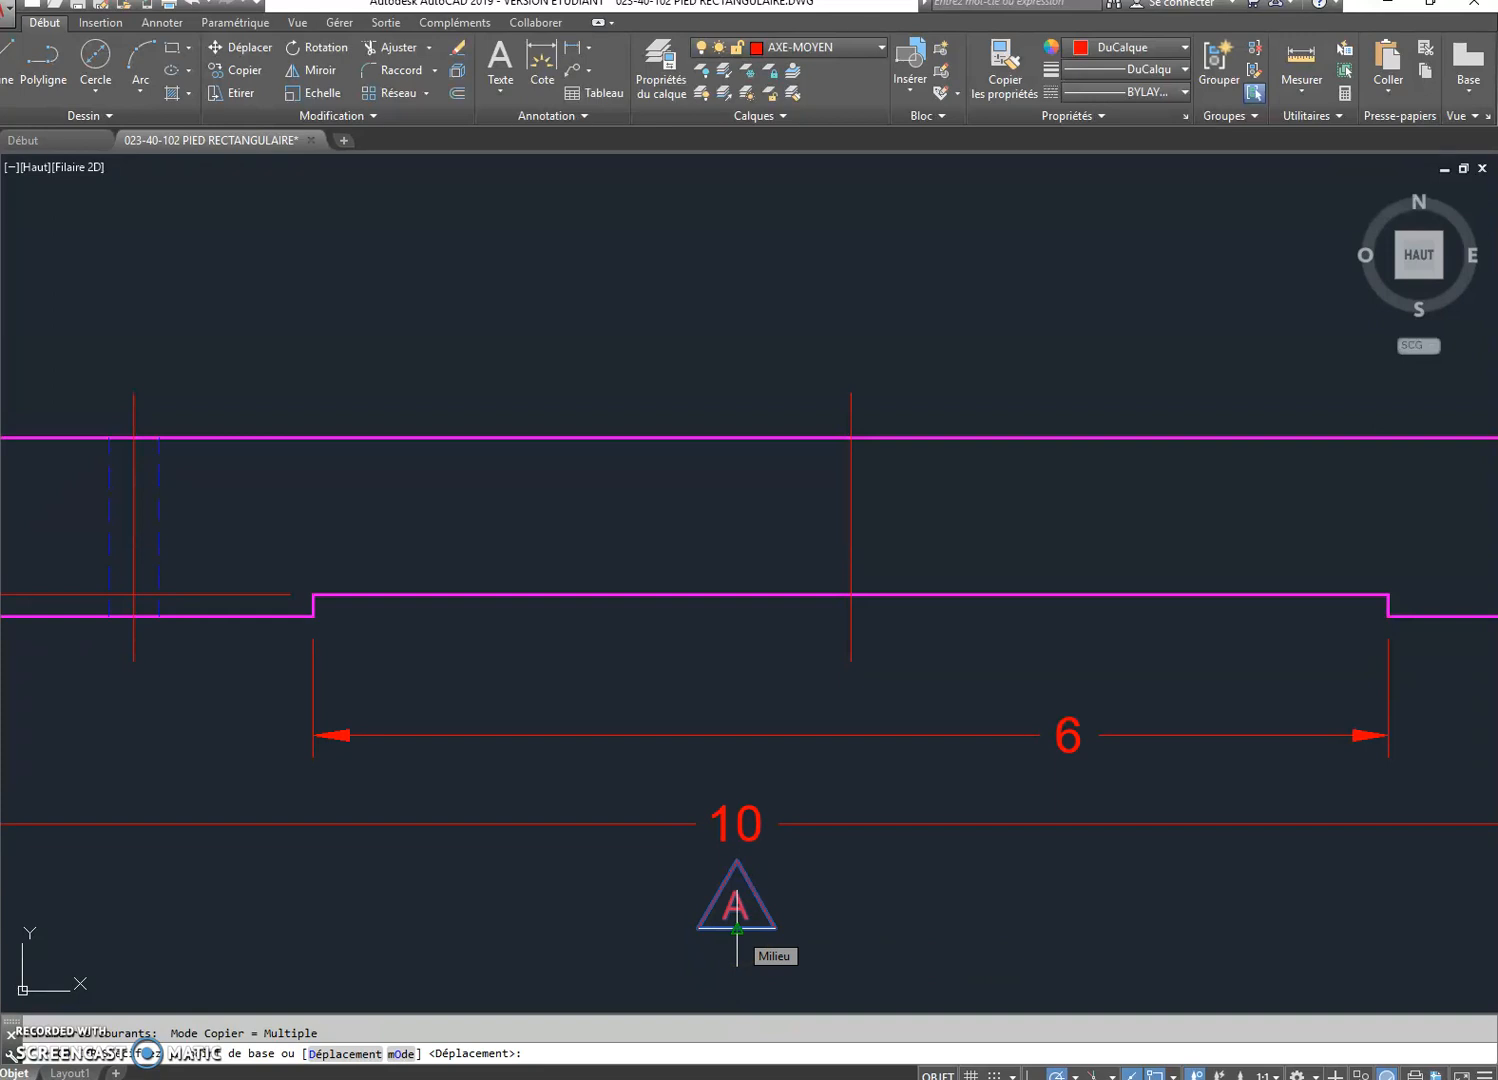
click(737, 928)
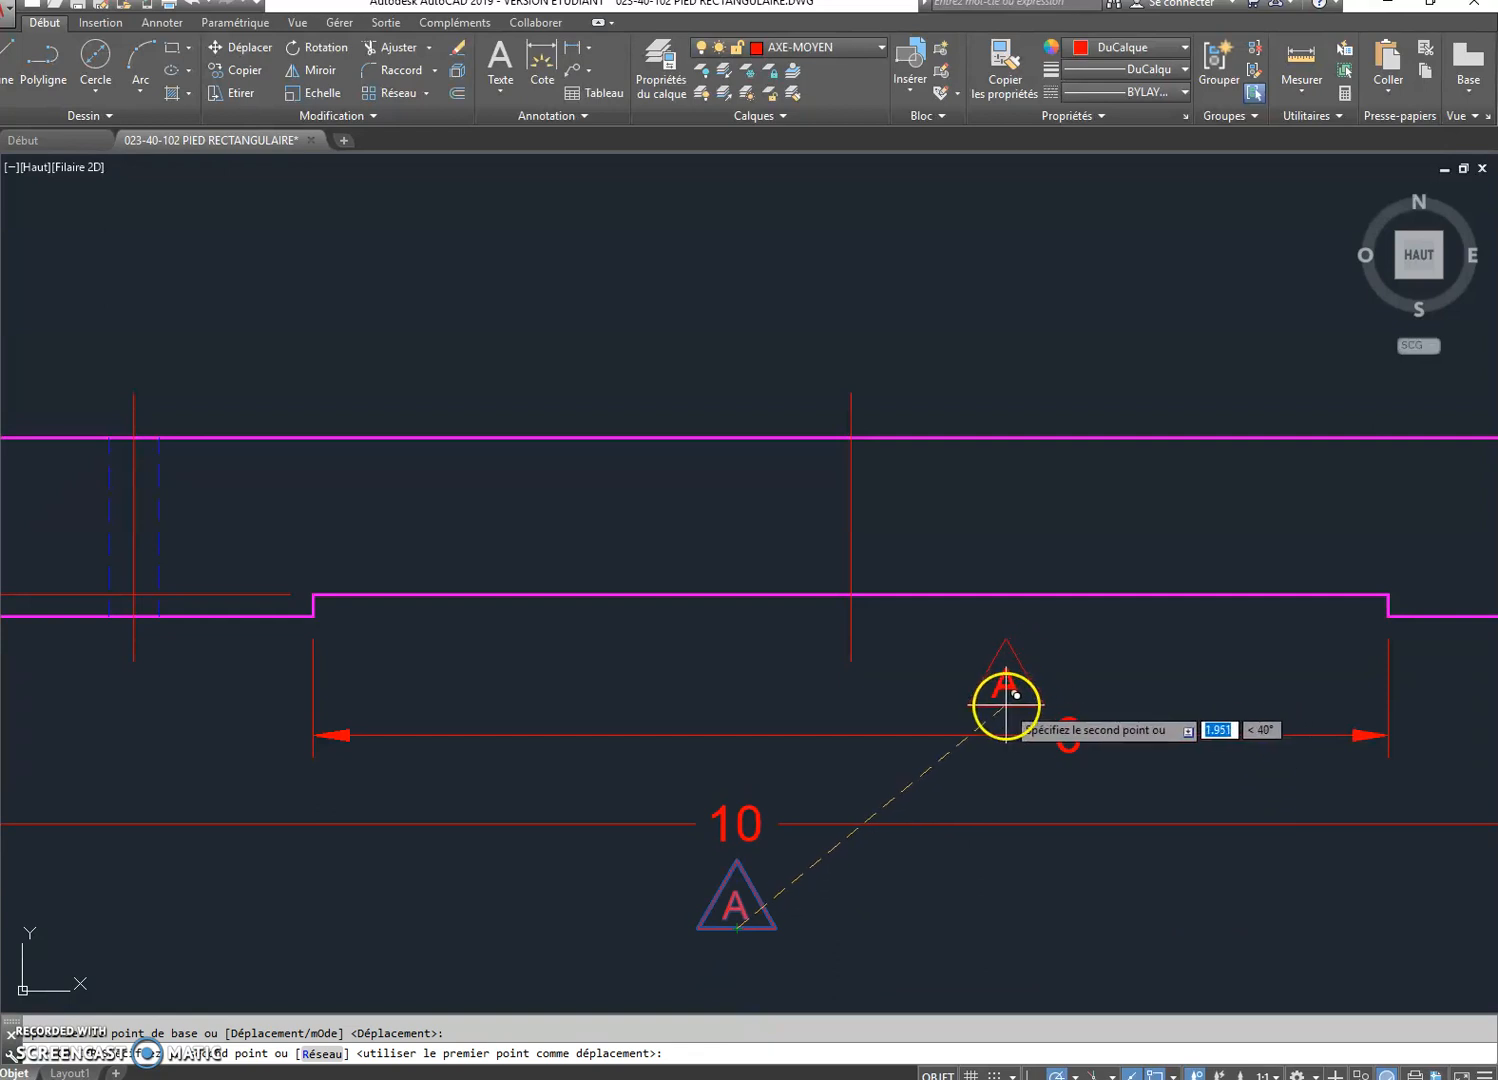
scroll(1093, 883, down, 4)
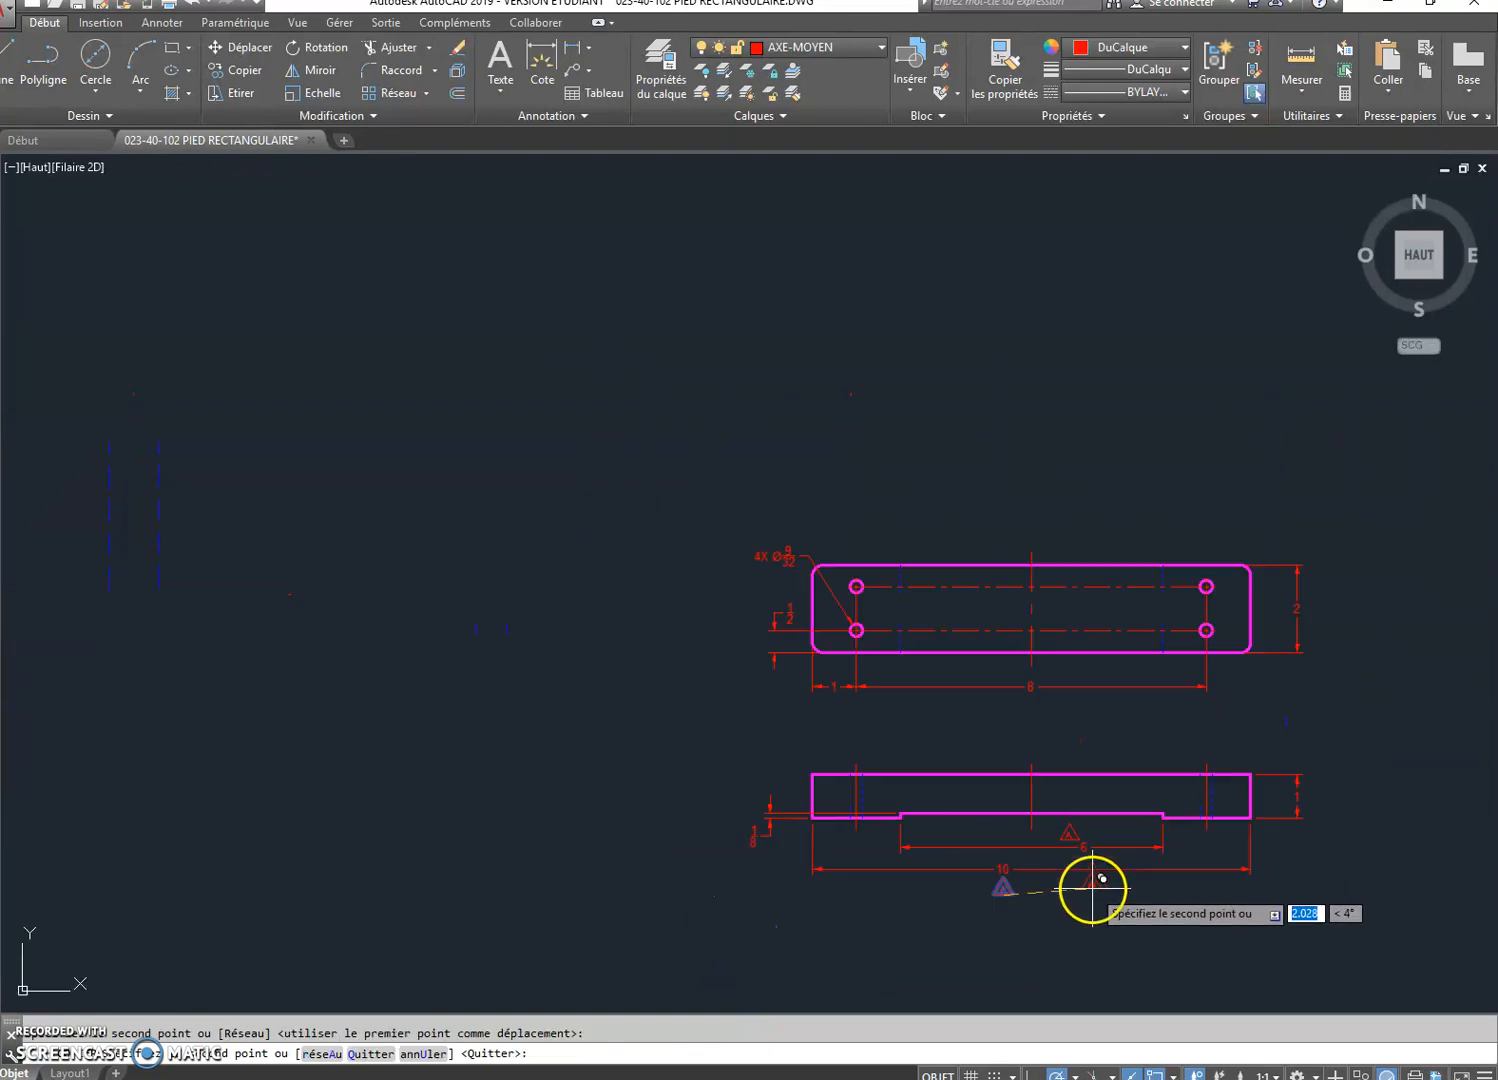
click(737, 562)
click(940, 740)
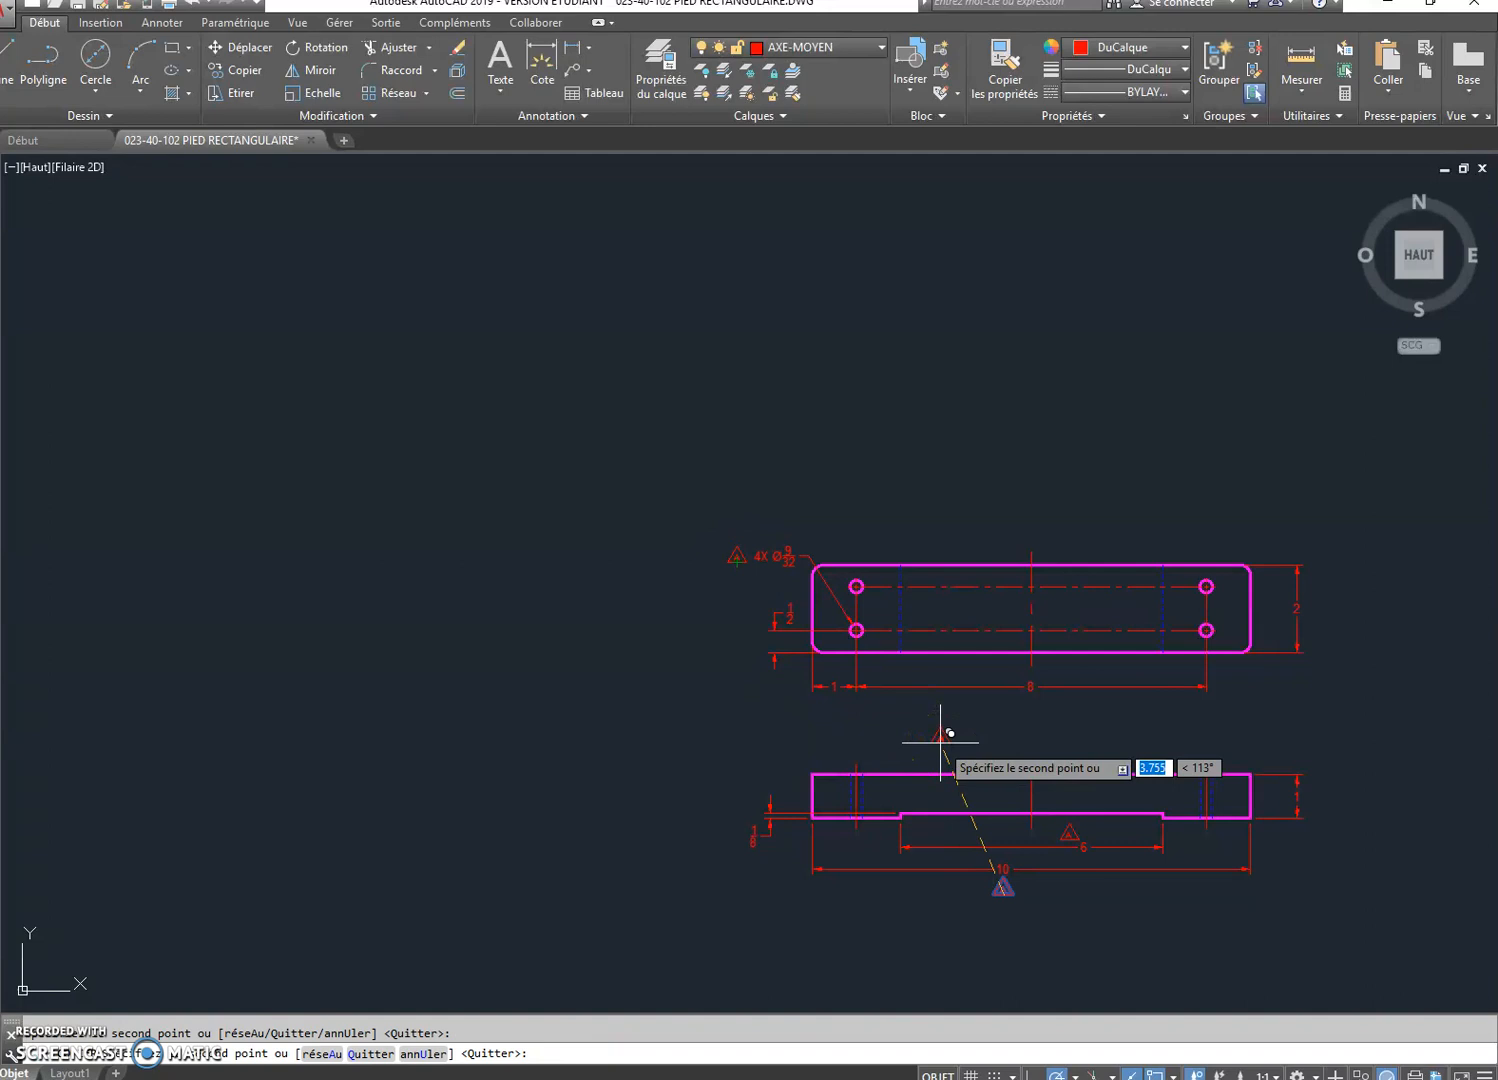
key(Escape)
Switch to Layout1, activate the viewport to check its scale, and return to paper space
middle_drag(1019, 735, 778, 695)
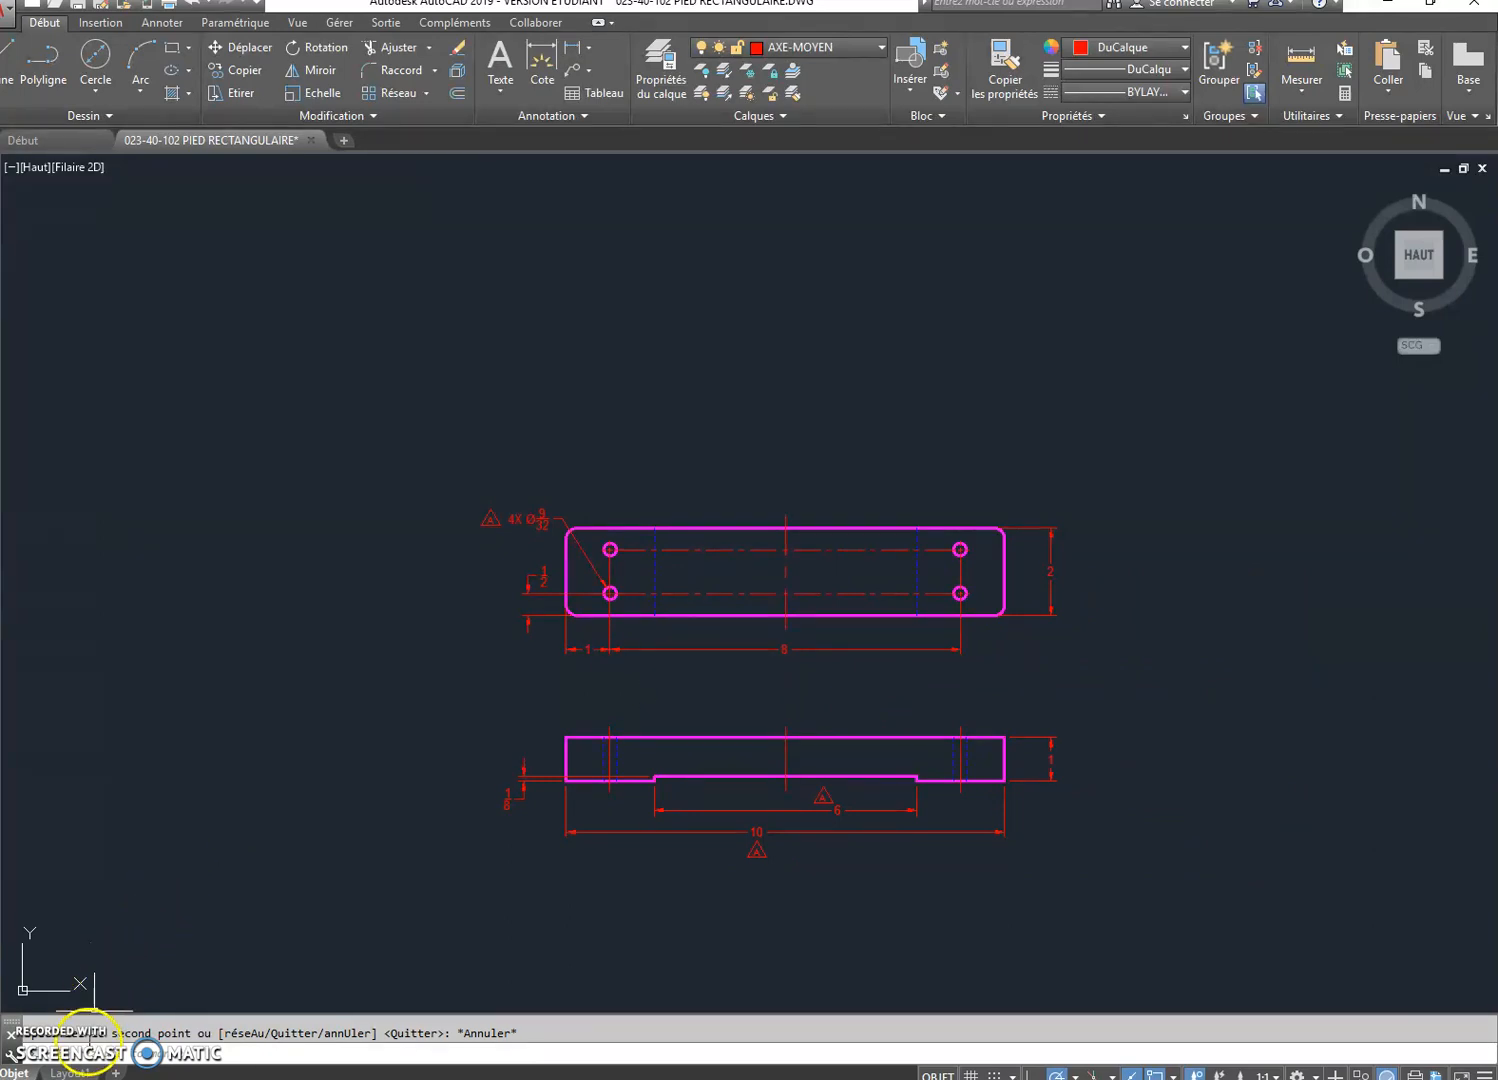
click(87, 1073)
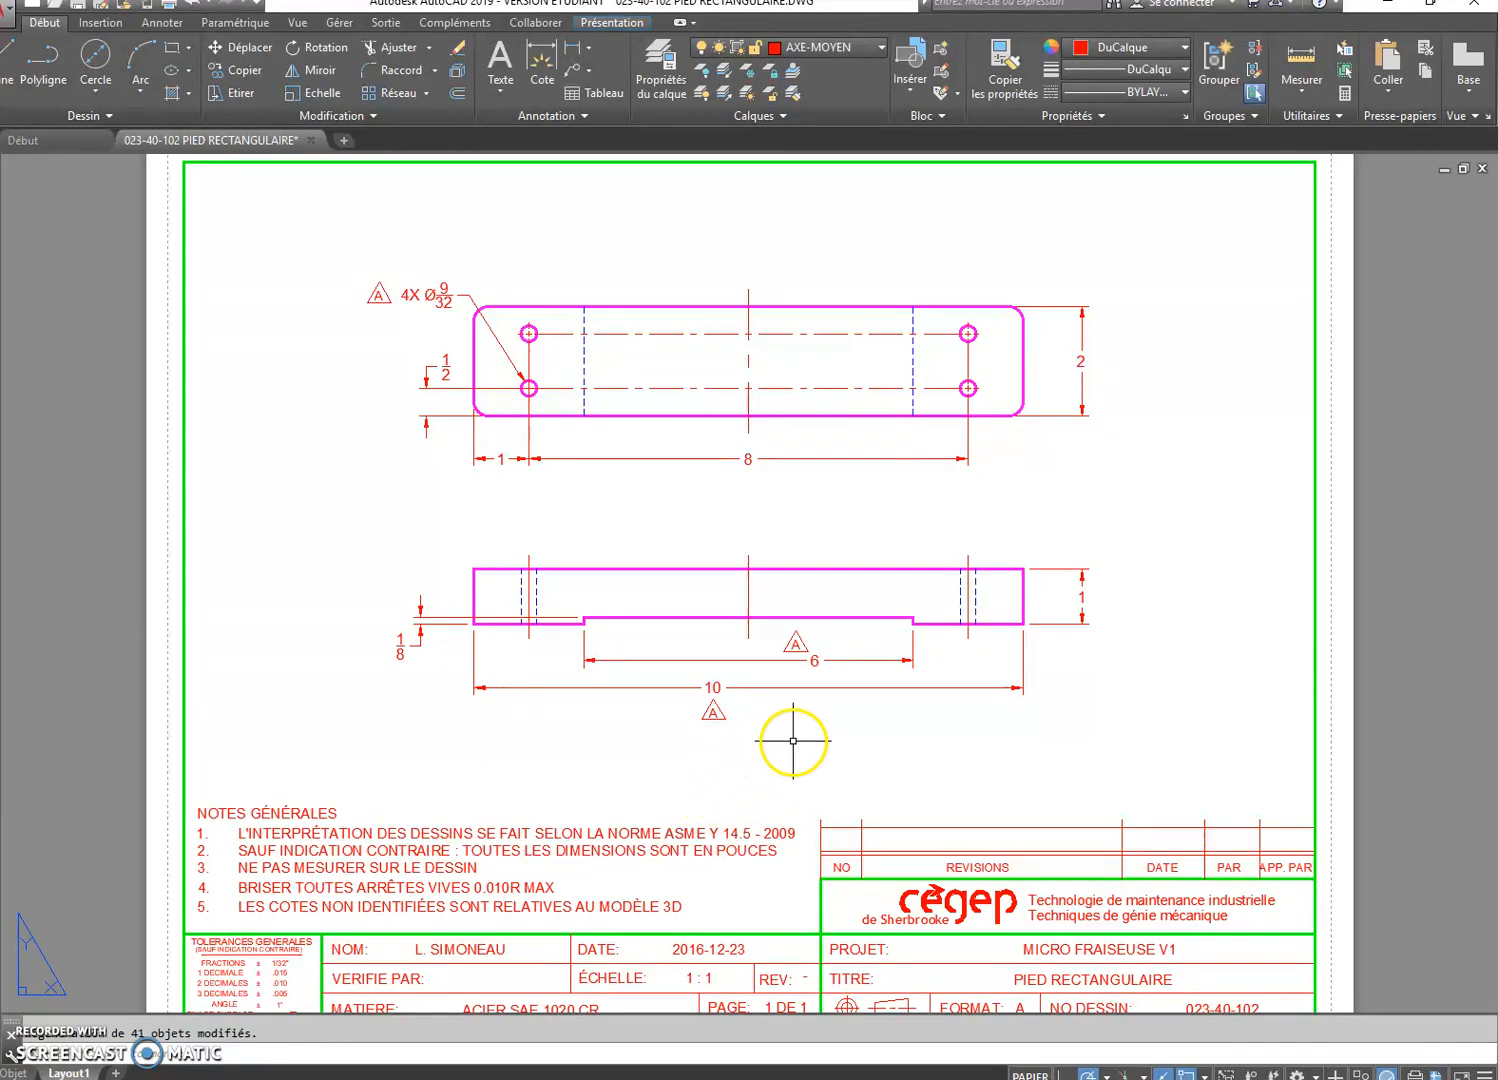
middle_drag(760, 829, 753, 781)
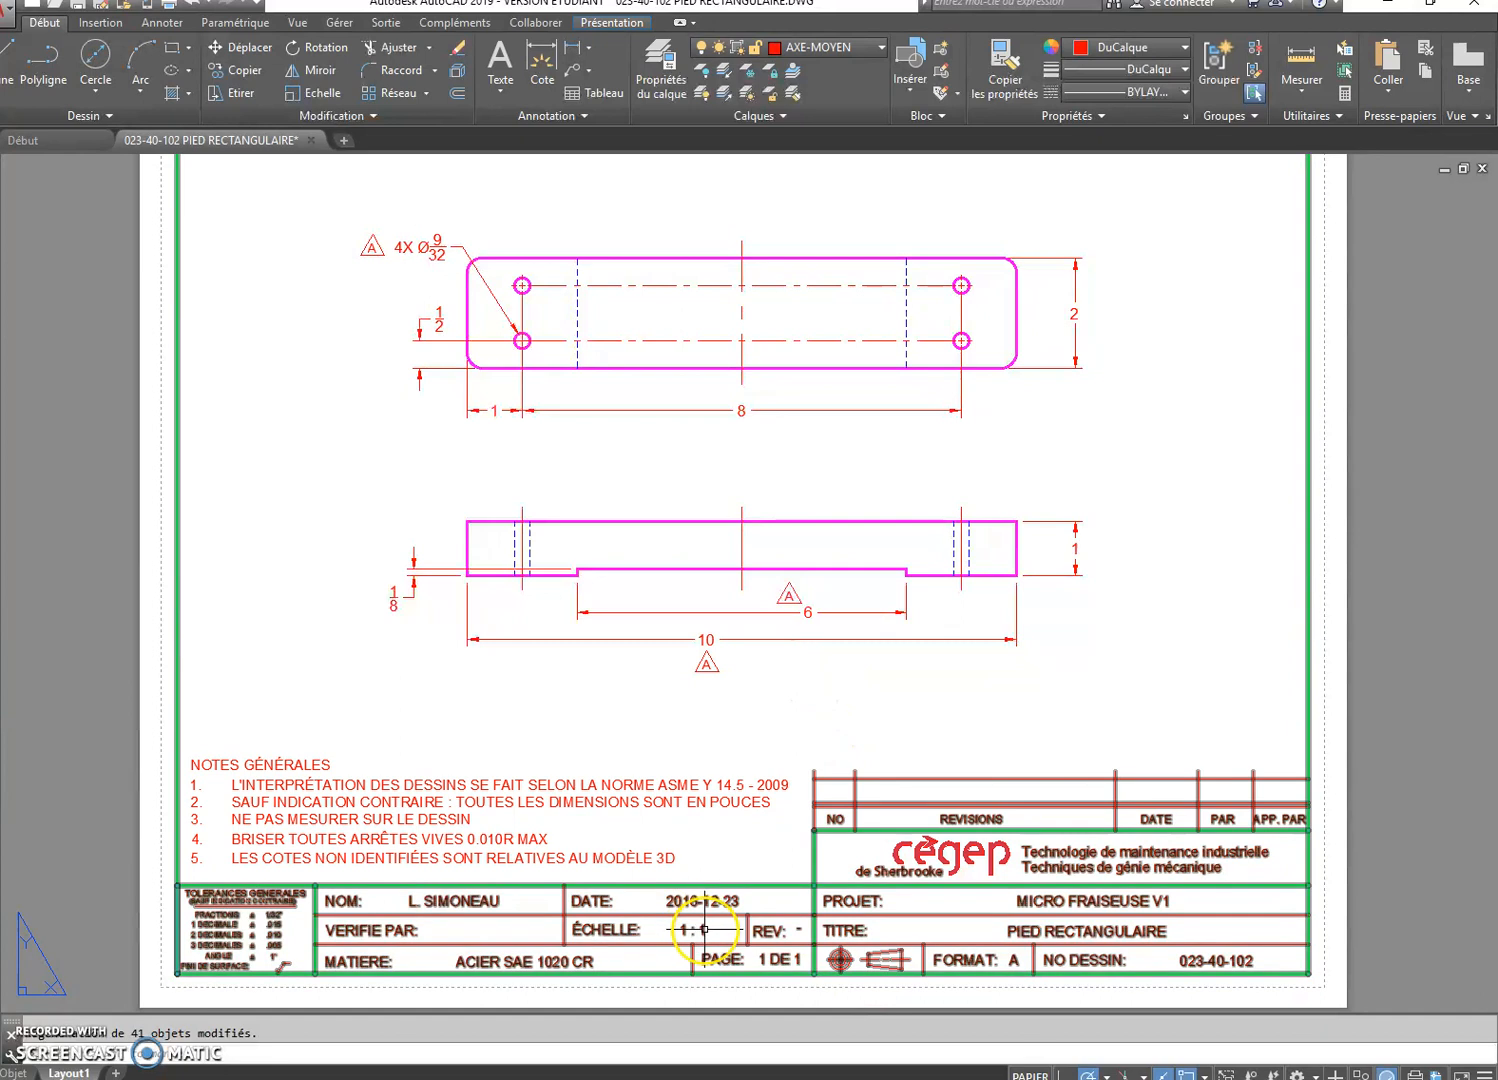
double_click(659, 575)
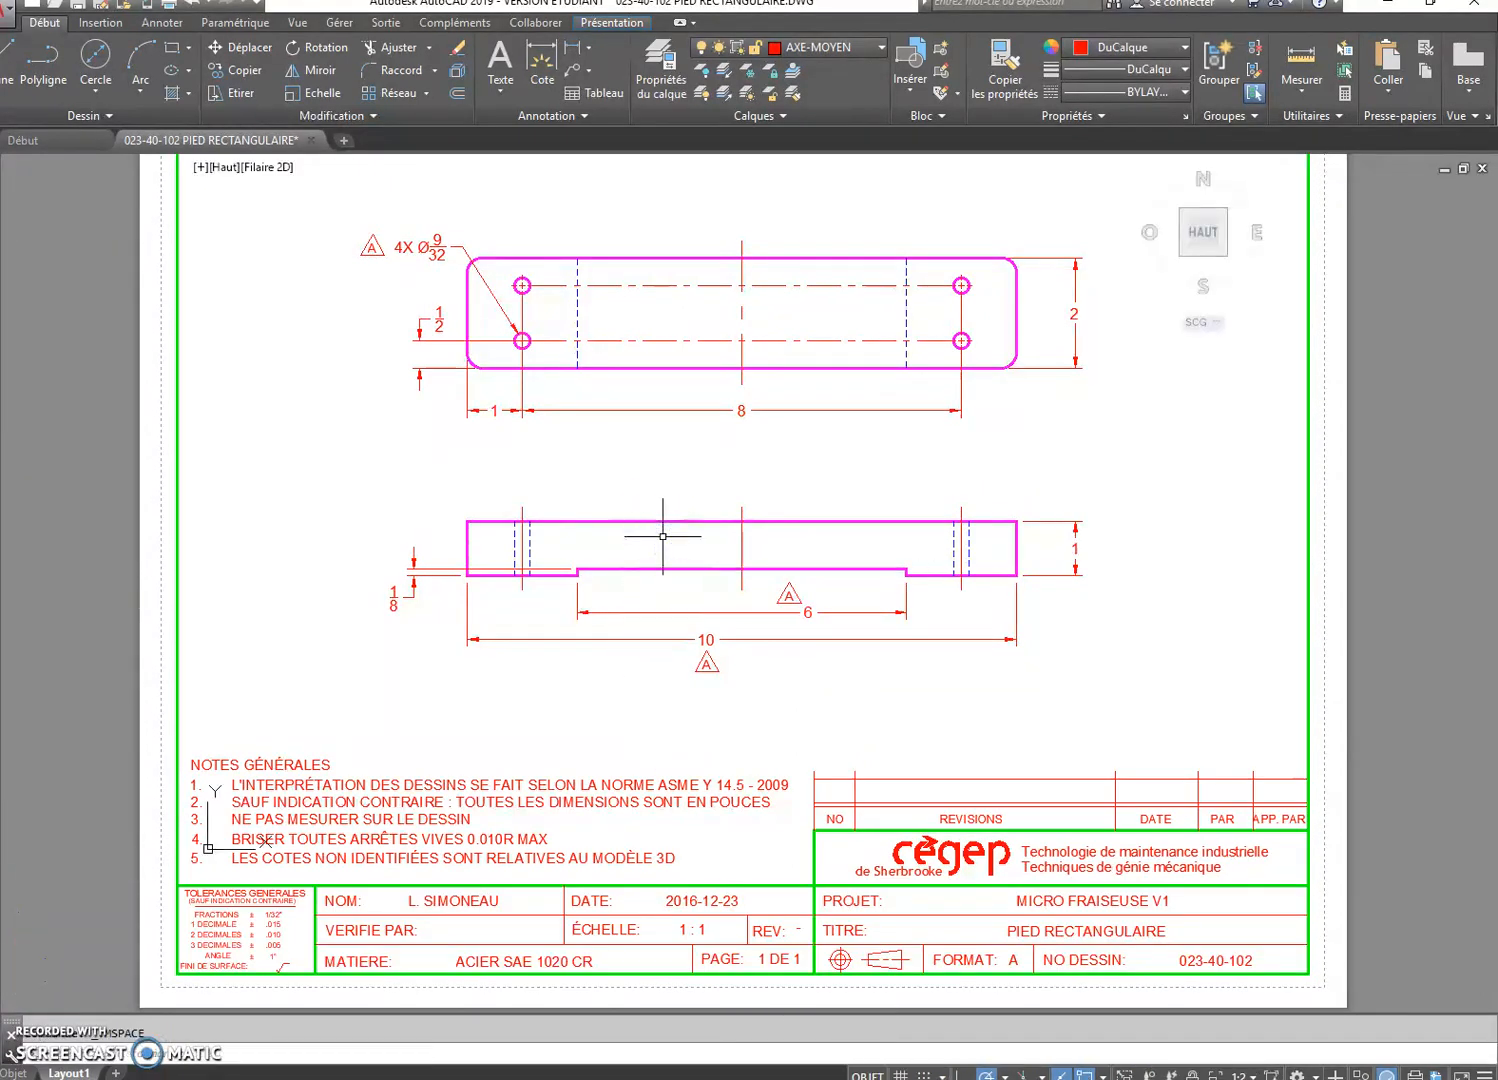
click(668, 528)
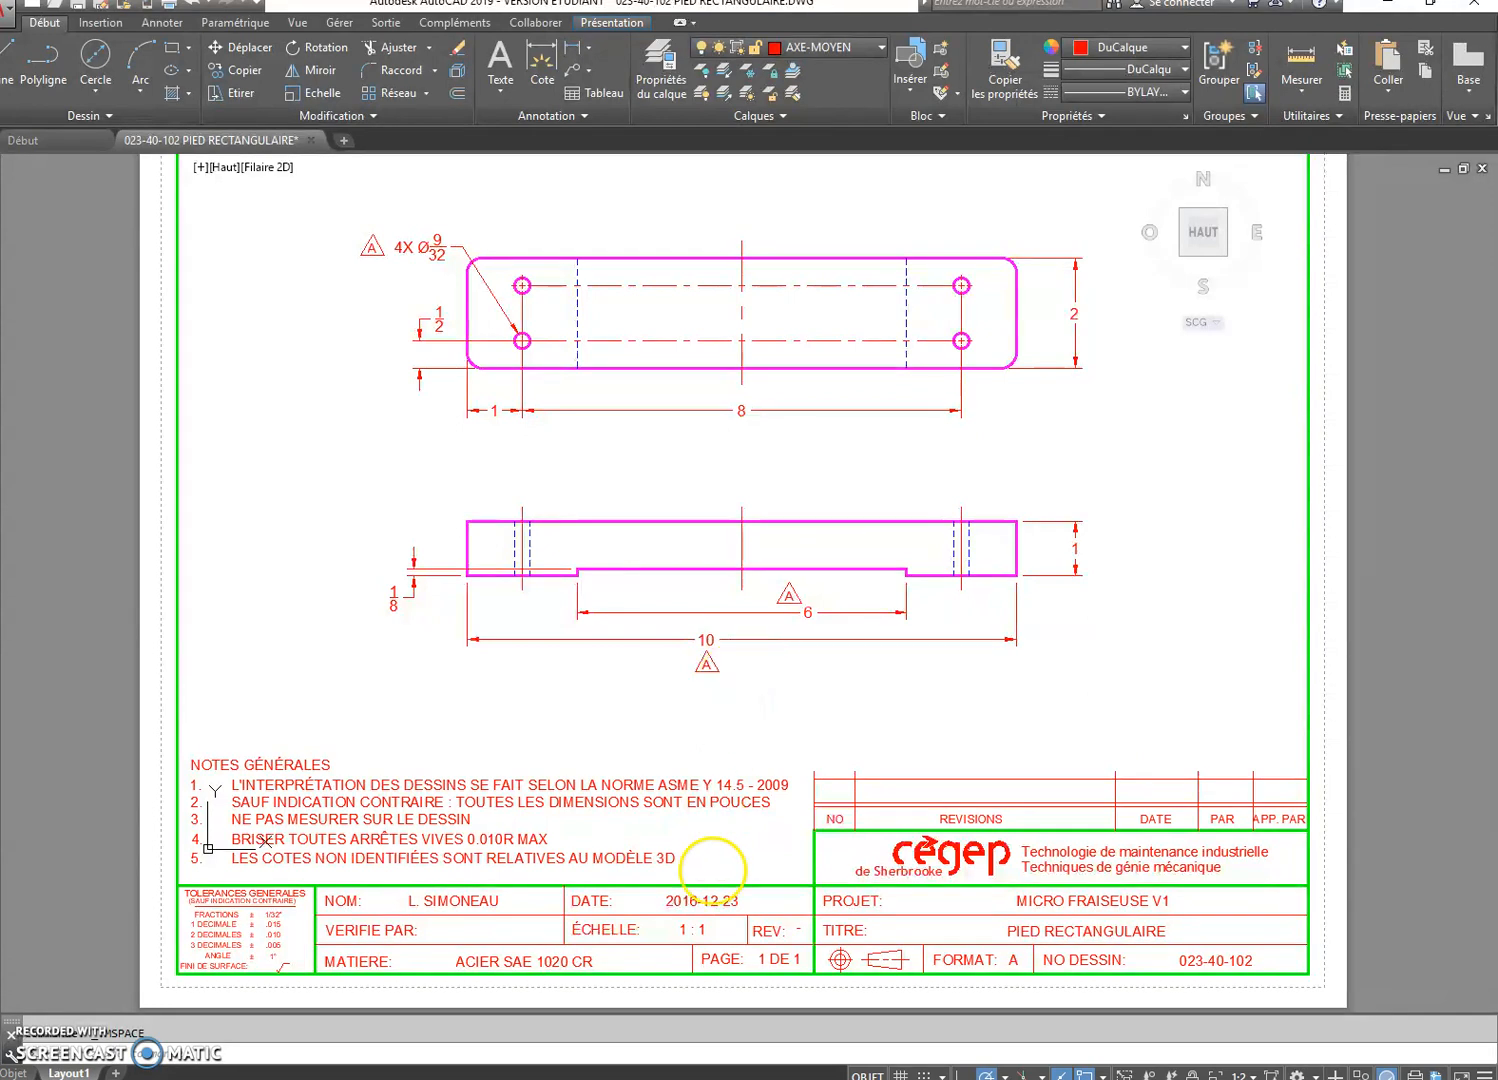
double_click(94, 719)
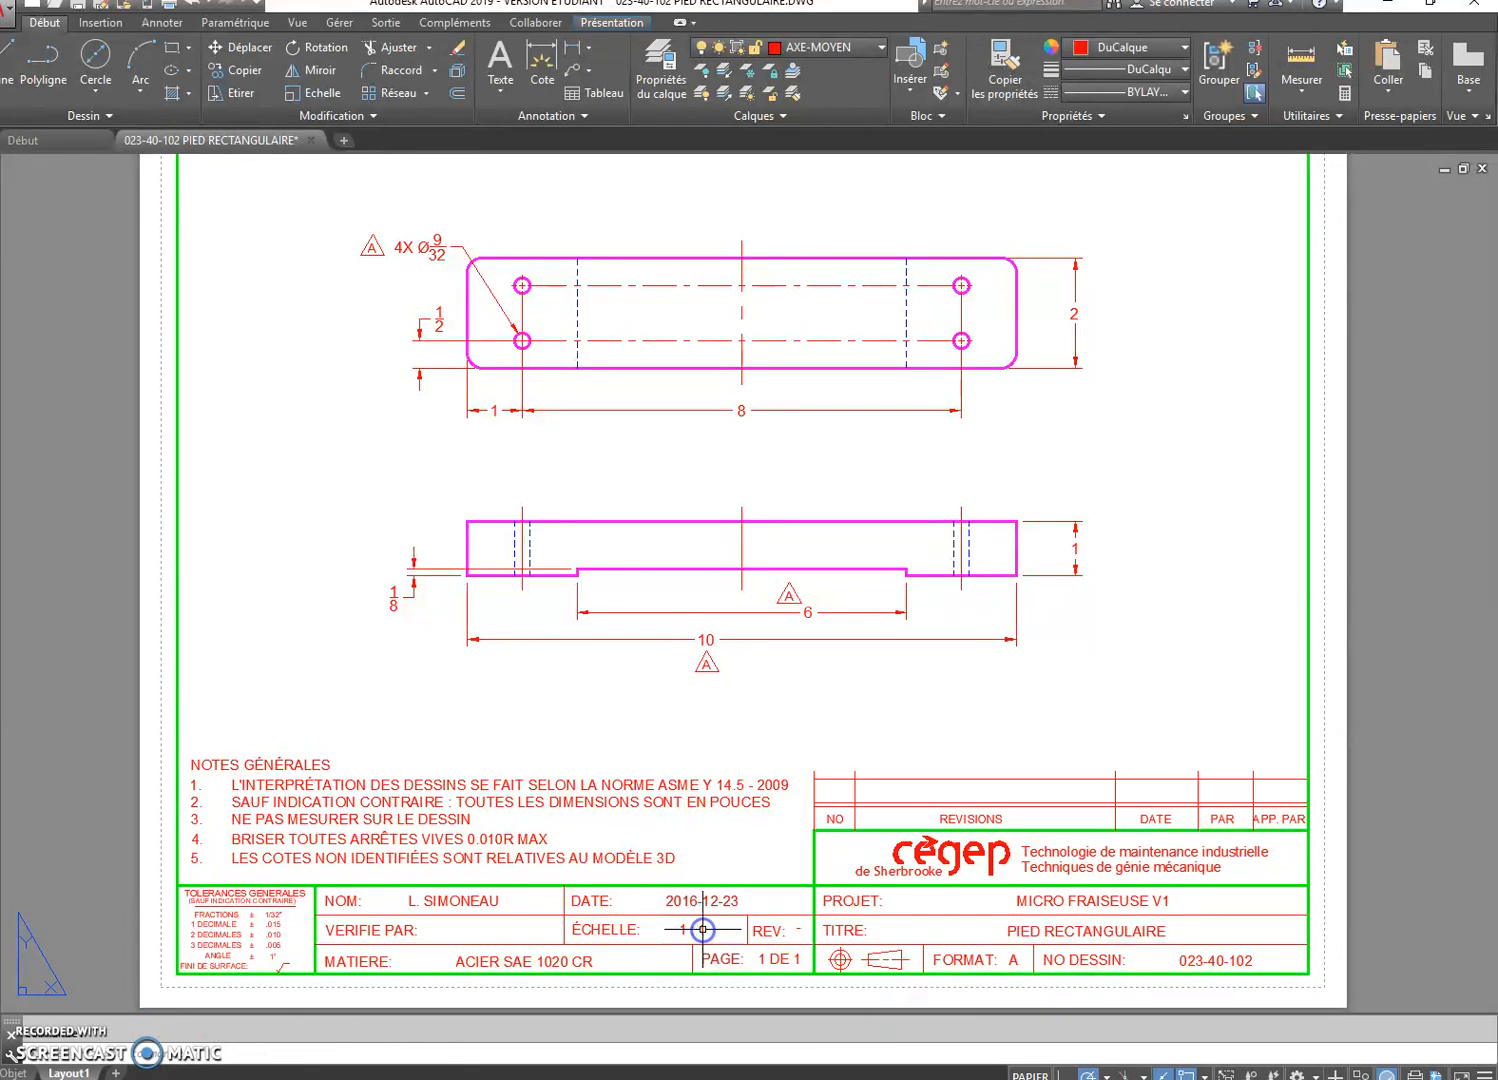
Set the ECHELLE attribute of the CADRE A title block to 1 : 2
double_click(703, 929)
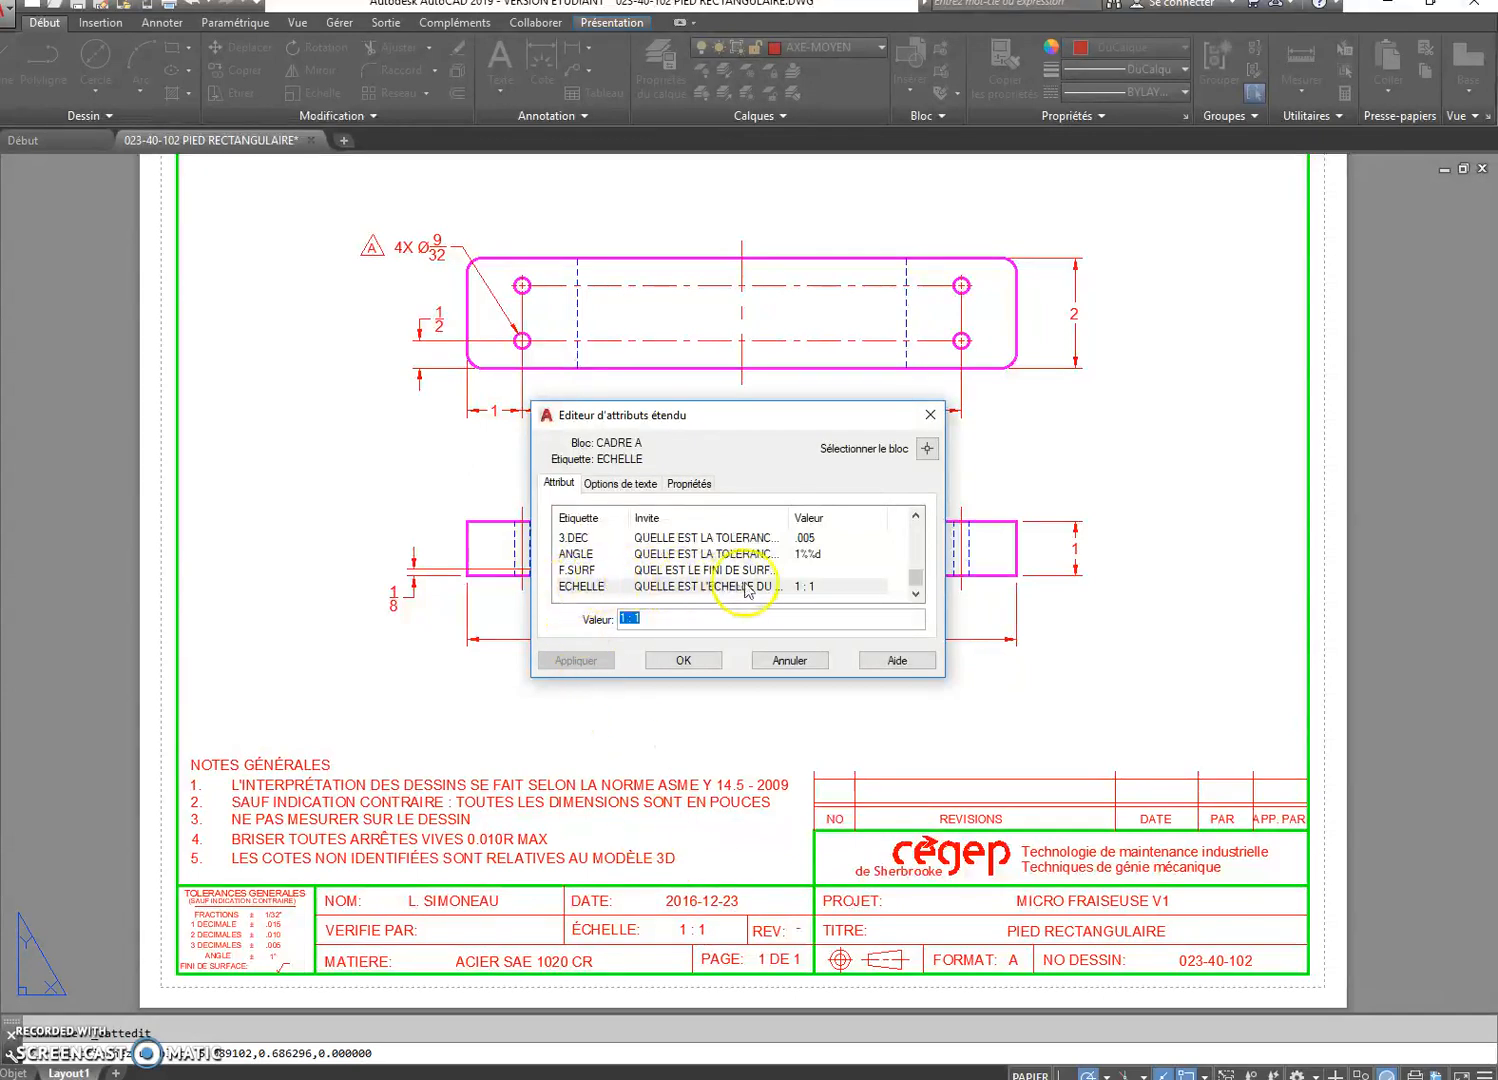
click(663, 619)
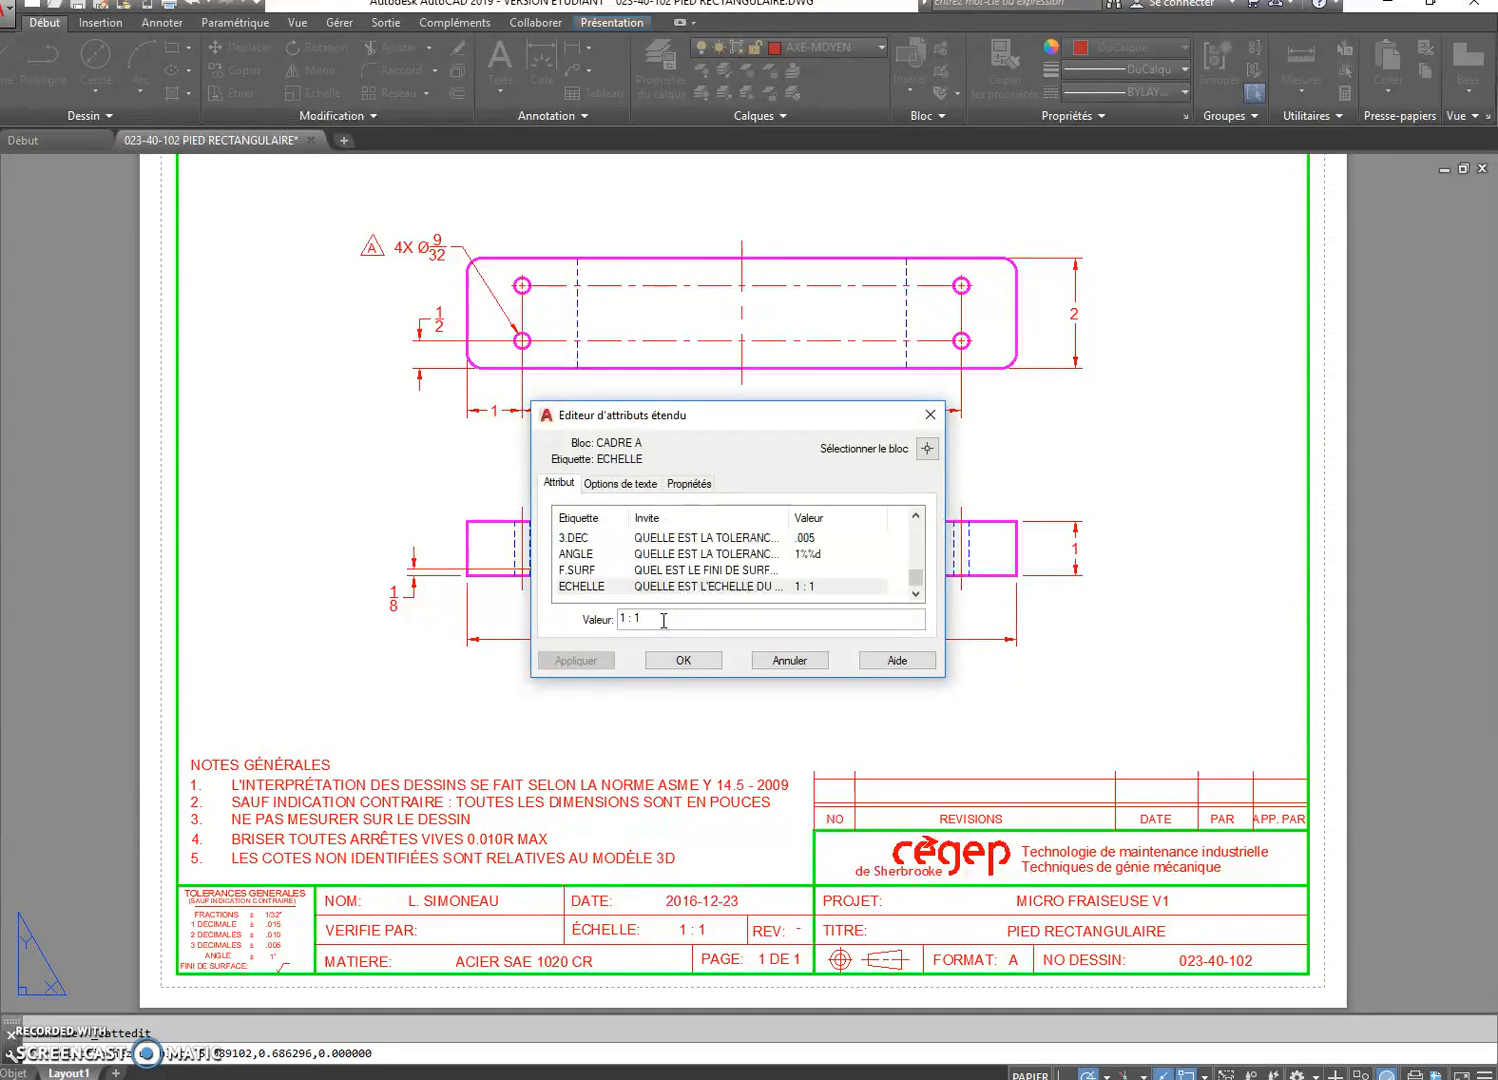
key(BackSpace)
text(2)
click(675, 625)
click(576, 660)
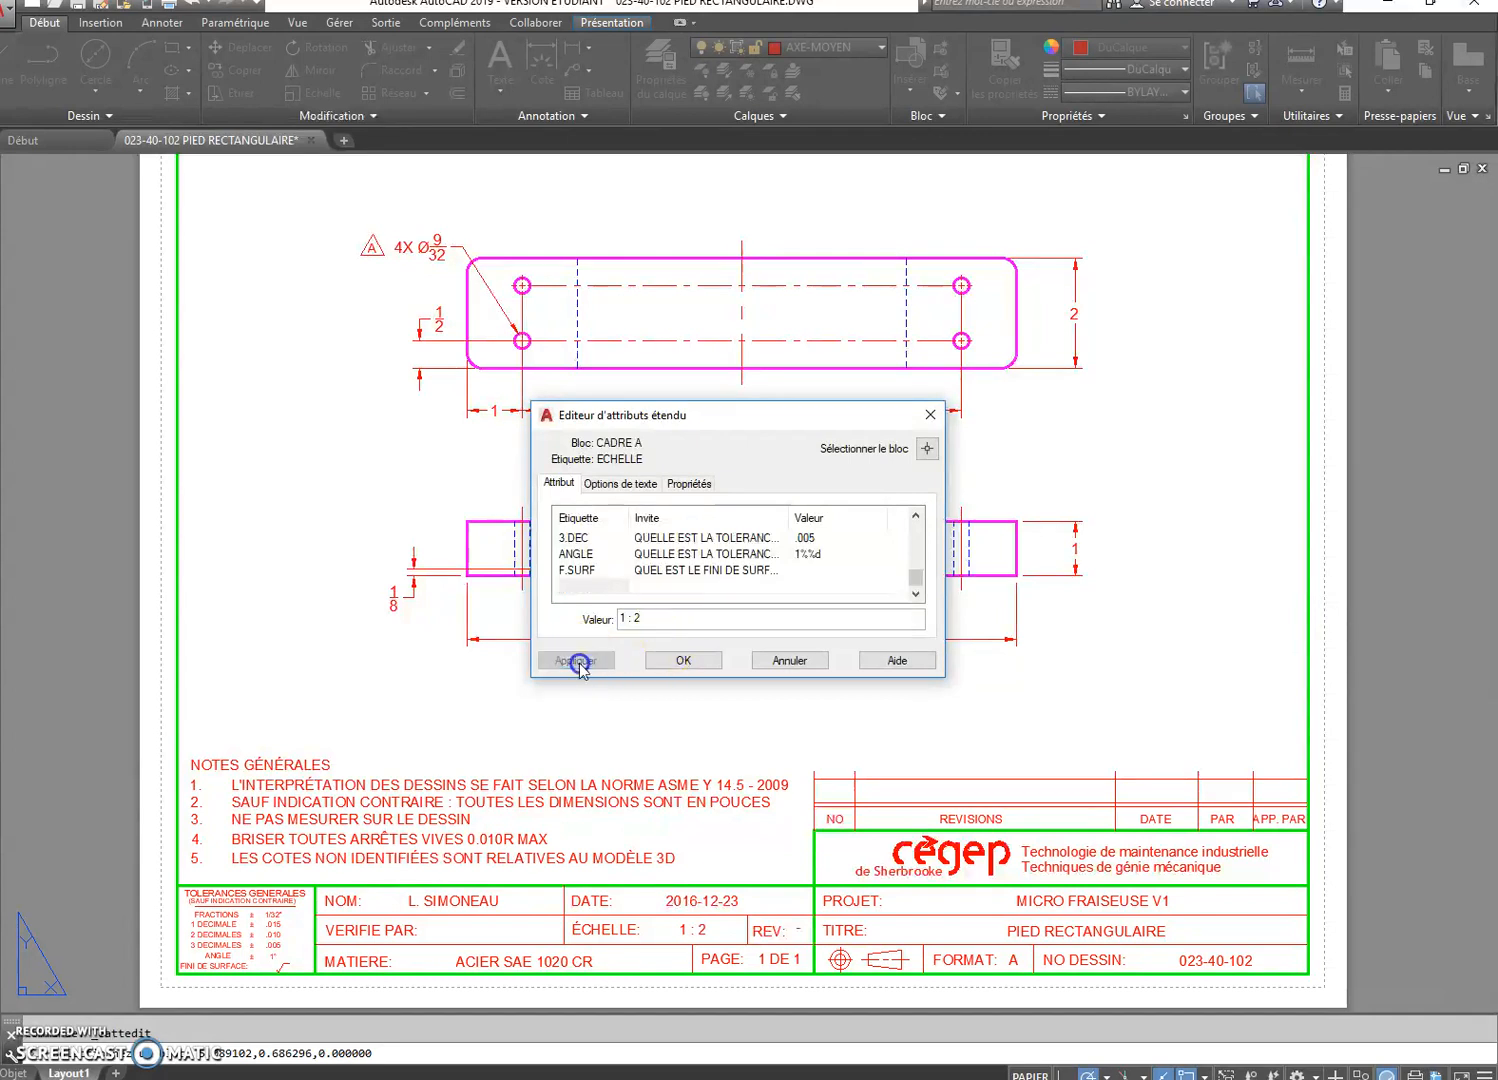
click(672, 661)
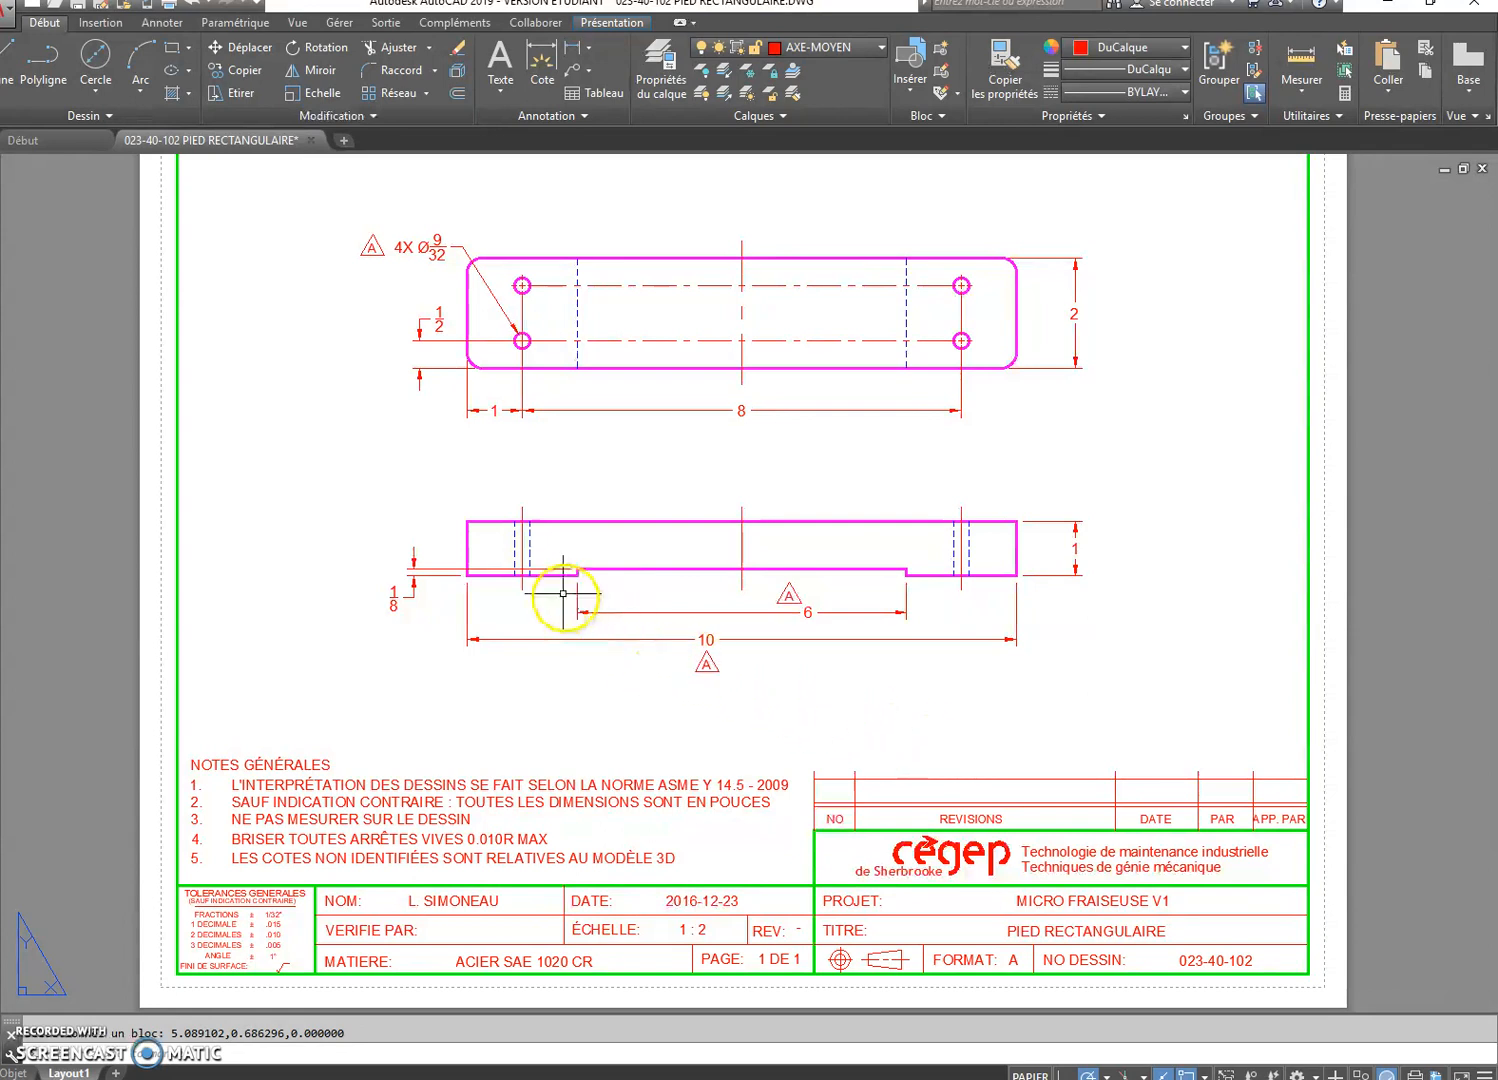
click(111, 27)
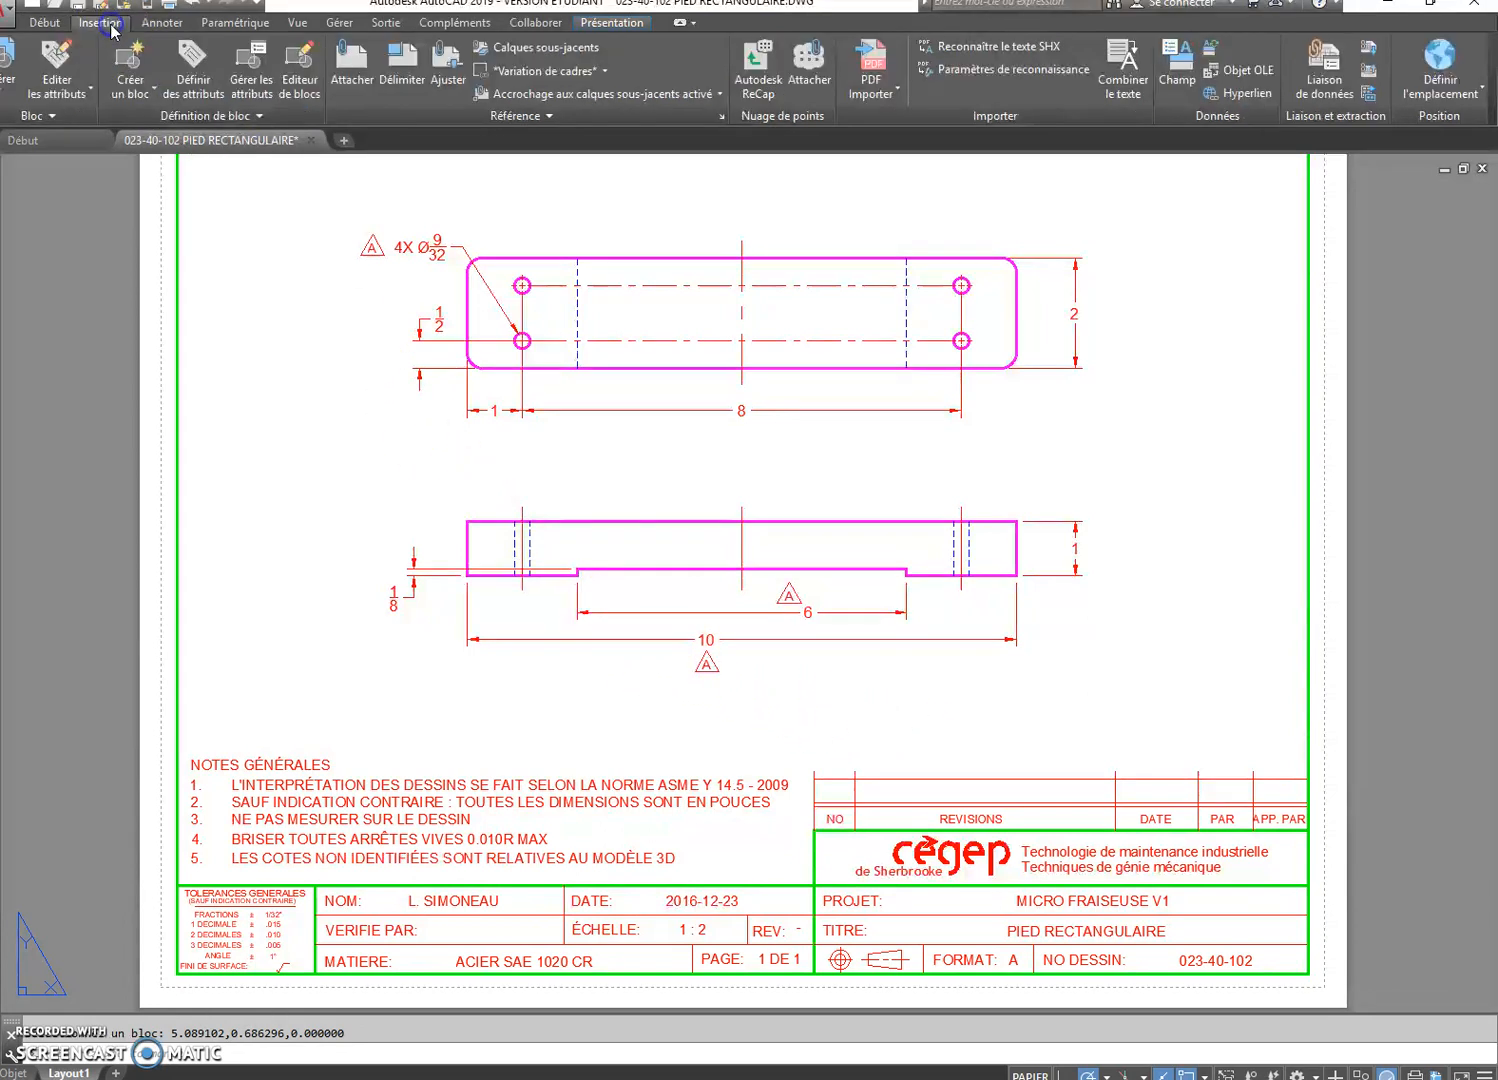
click(10, 68)
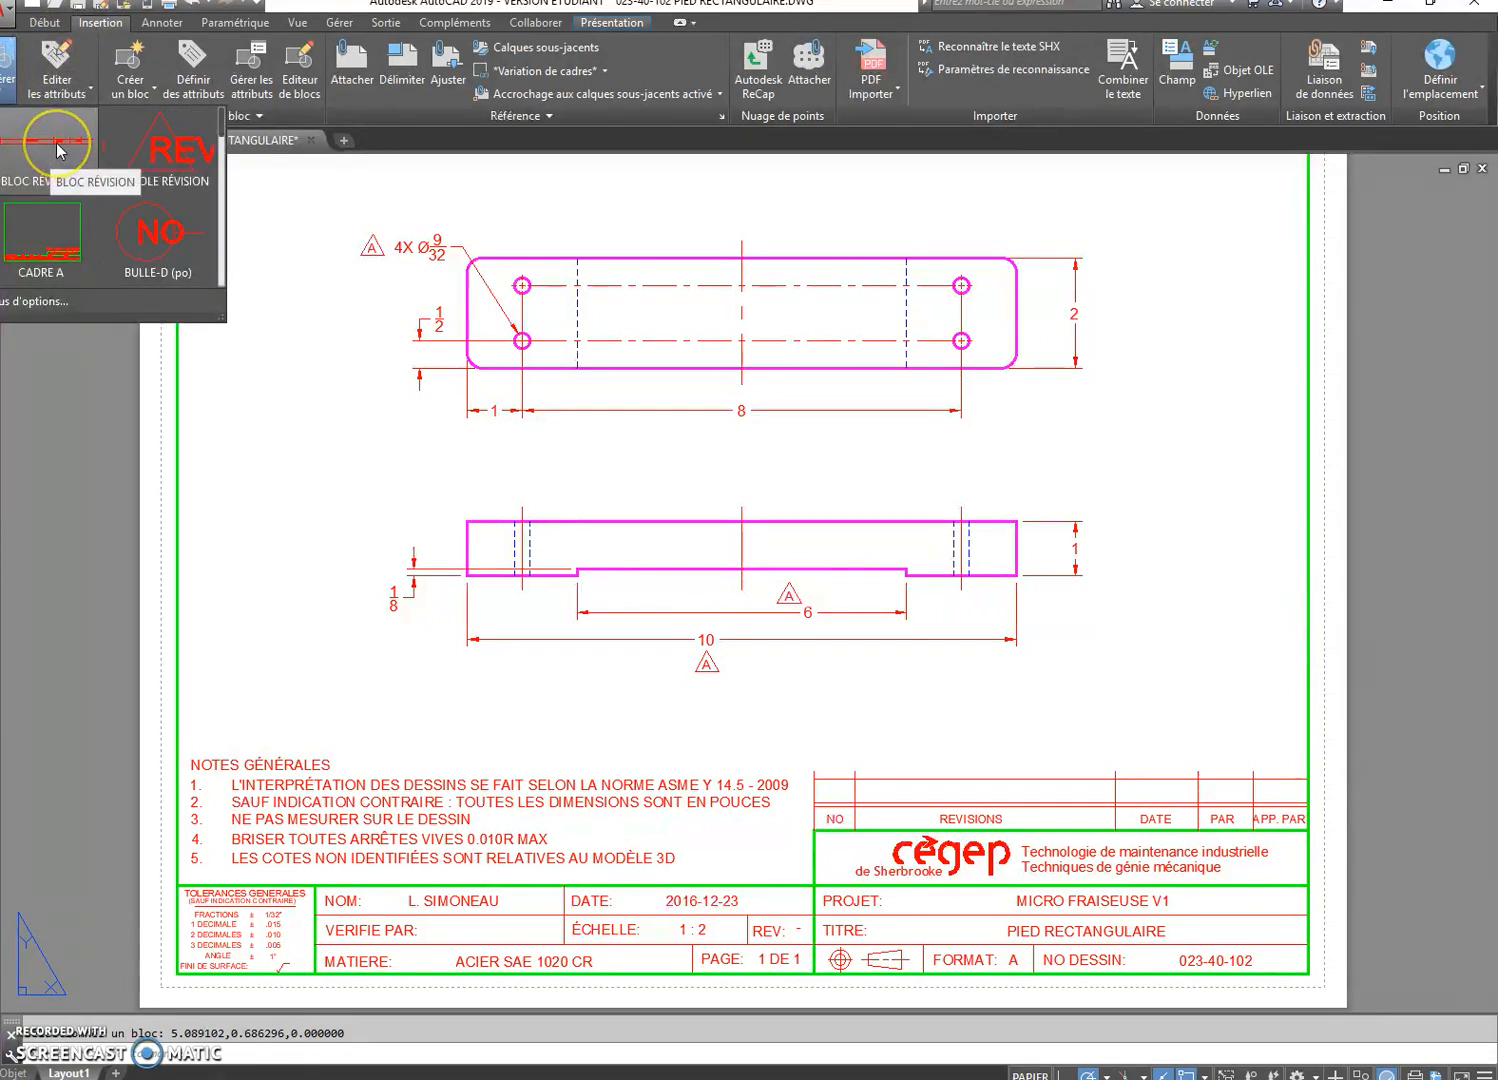
click(67, 190)
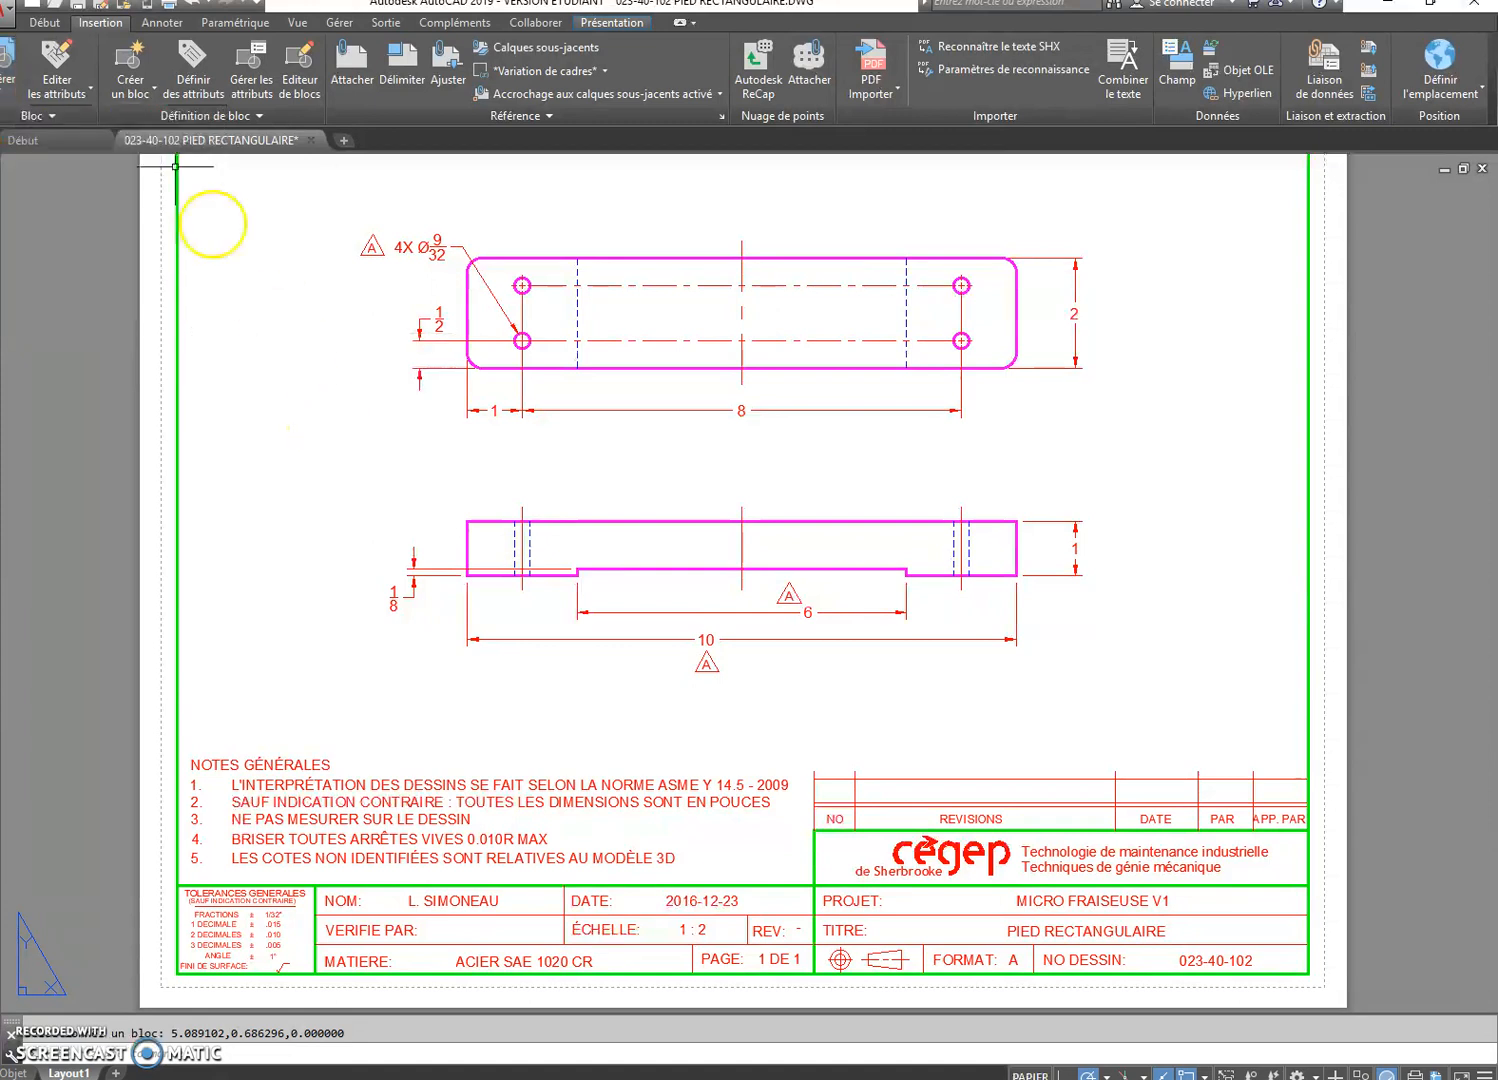
Set TEXTE as the current layer
click(44, 22)
click(818, 48)
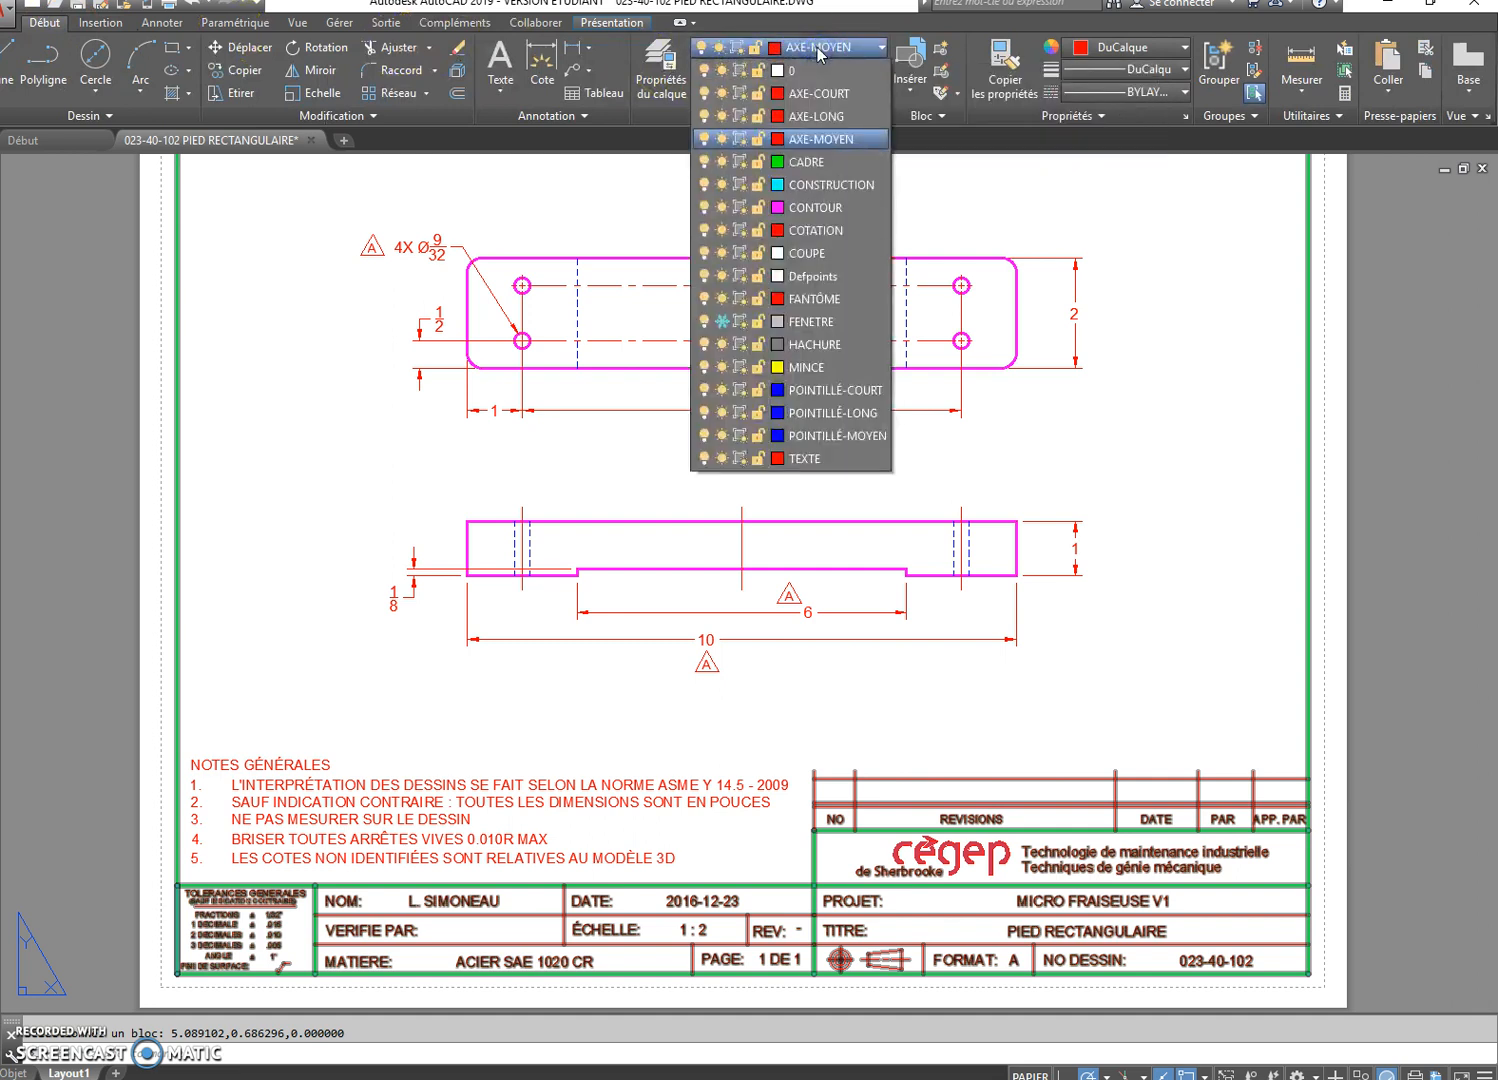
click(803, 460)
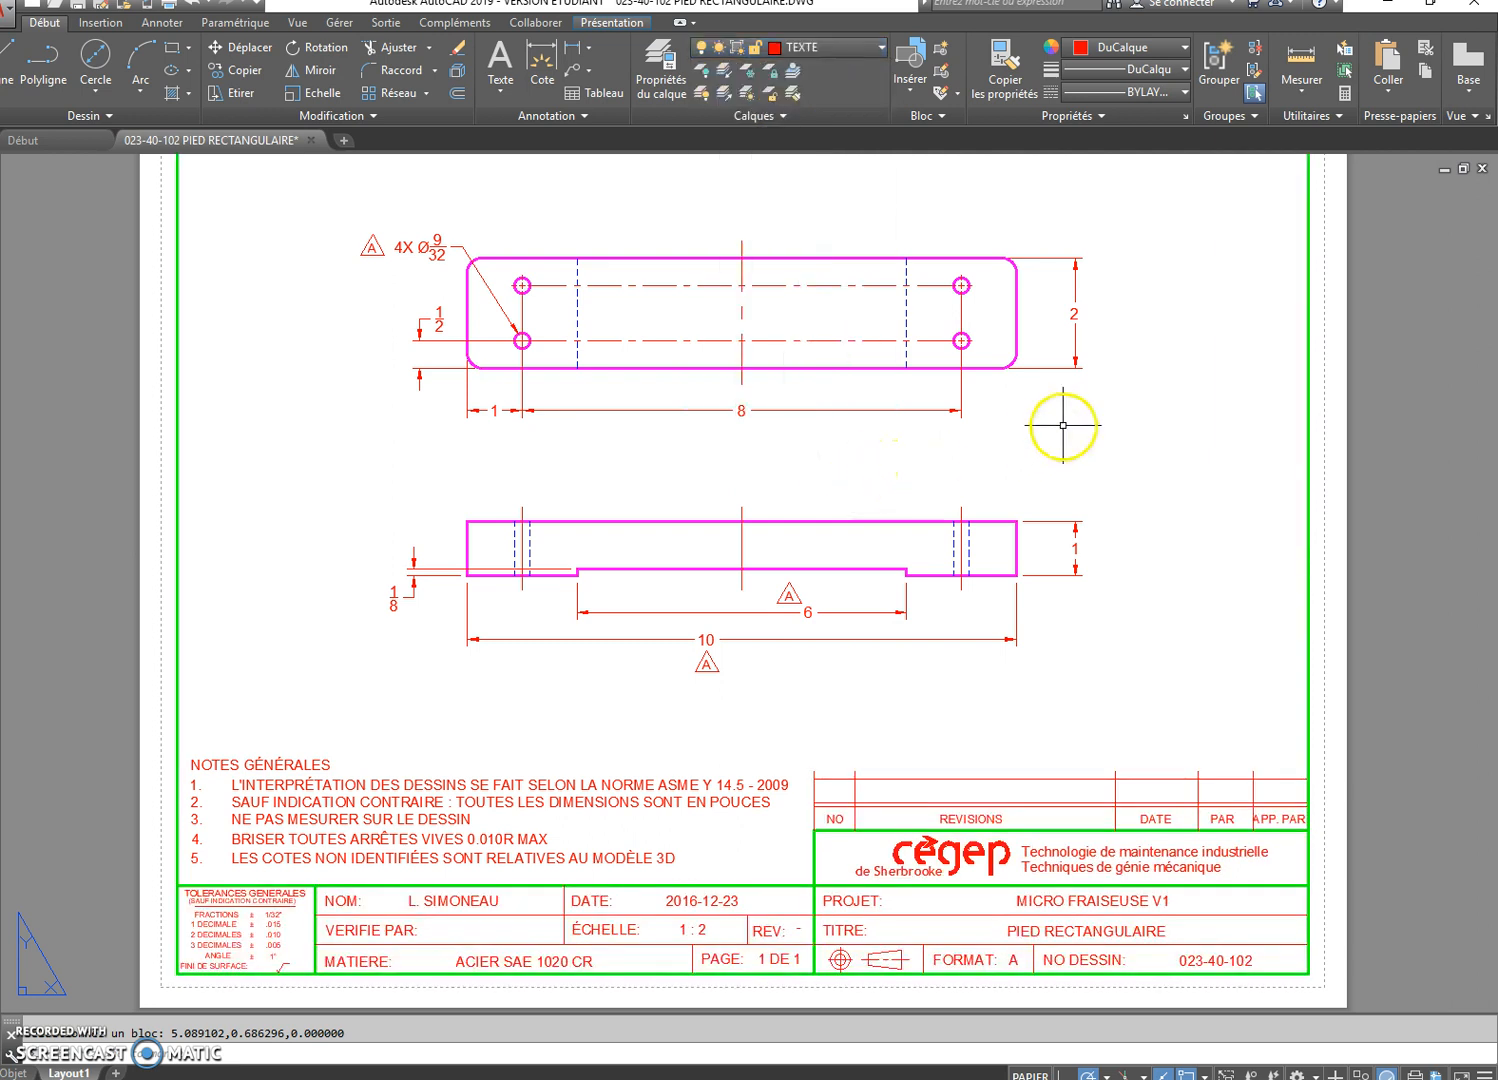
Insert the BLOC RÉVISION block at the left endpoint of the line just above the REVISIONS header row of the title block
click(112, 24)
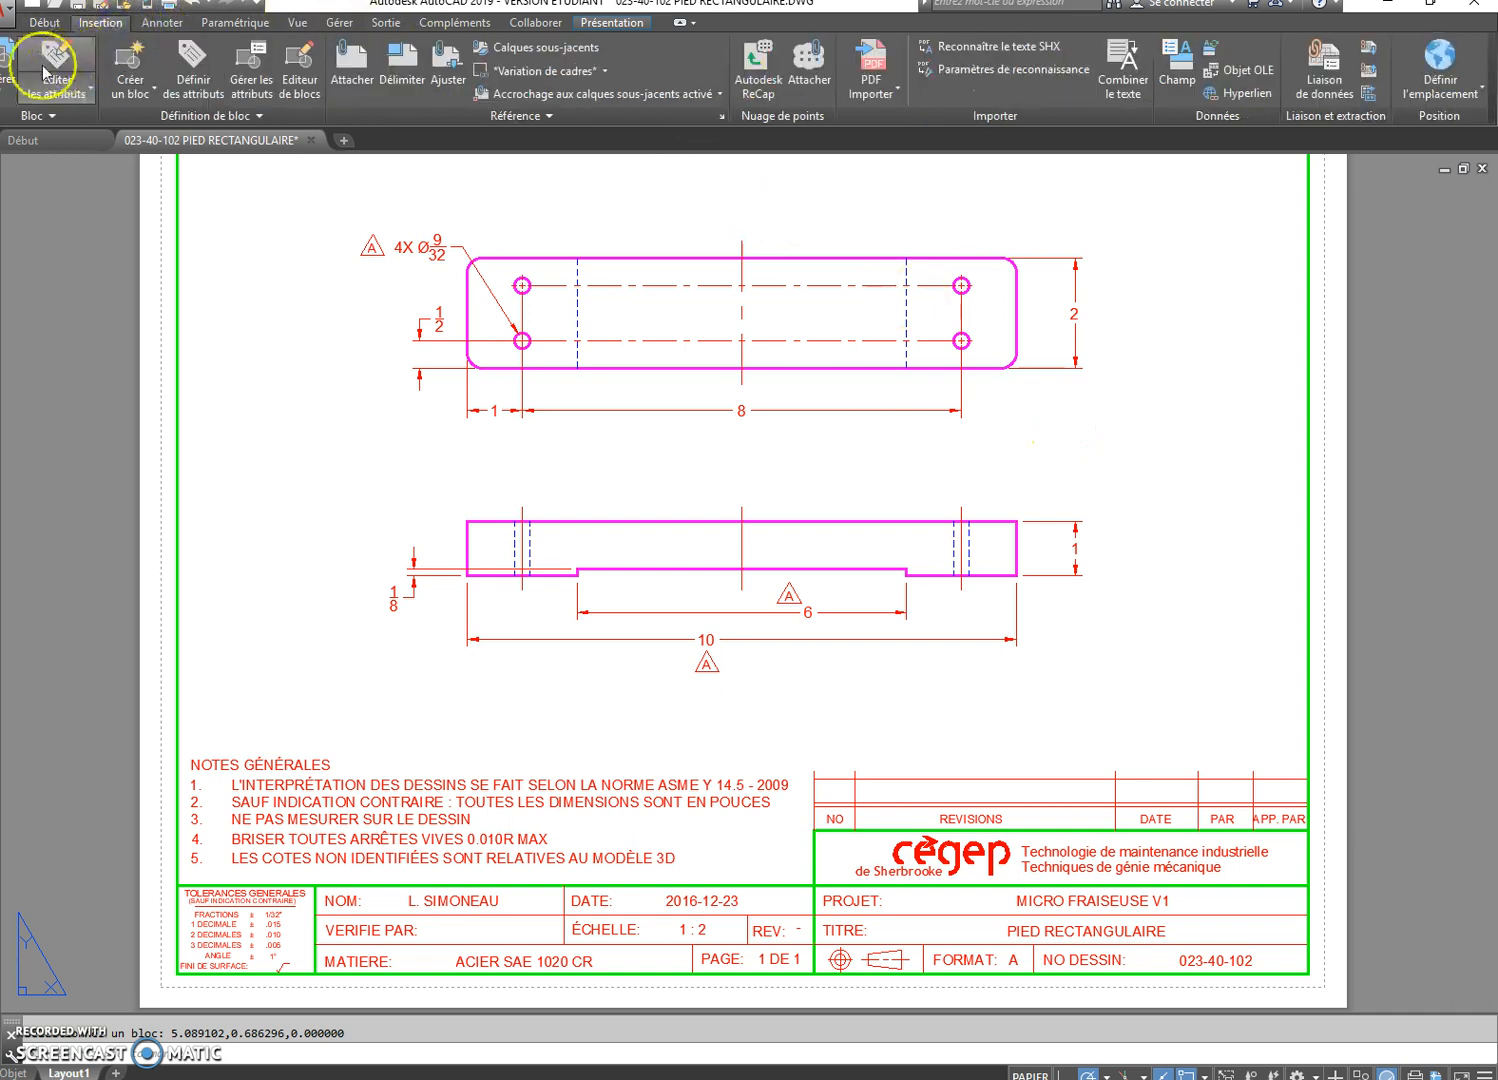
click(7, 67)
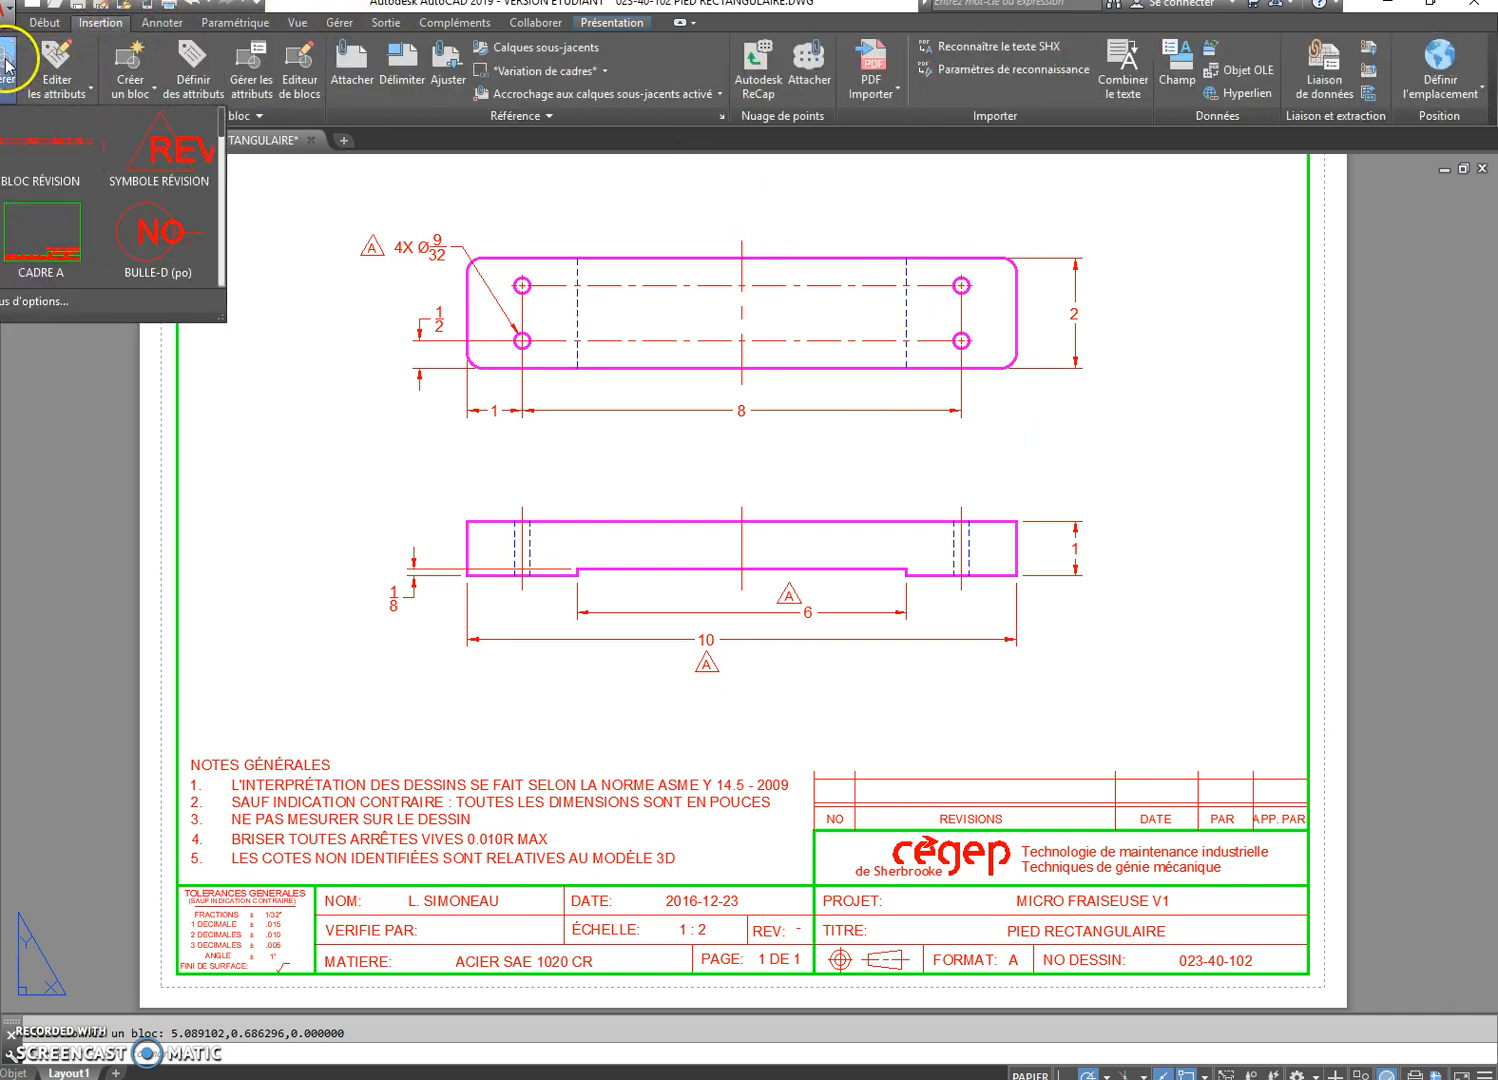
click(35, 140)
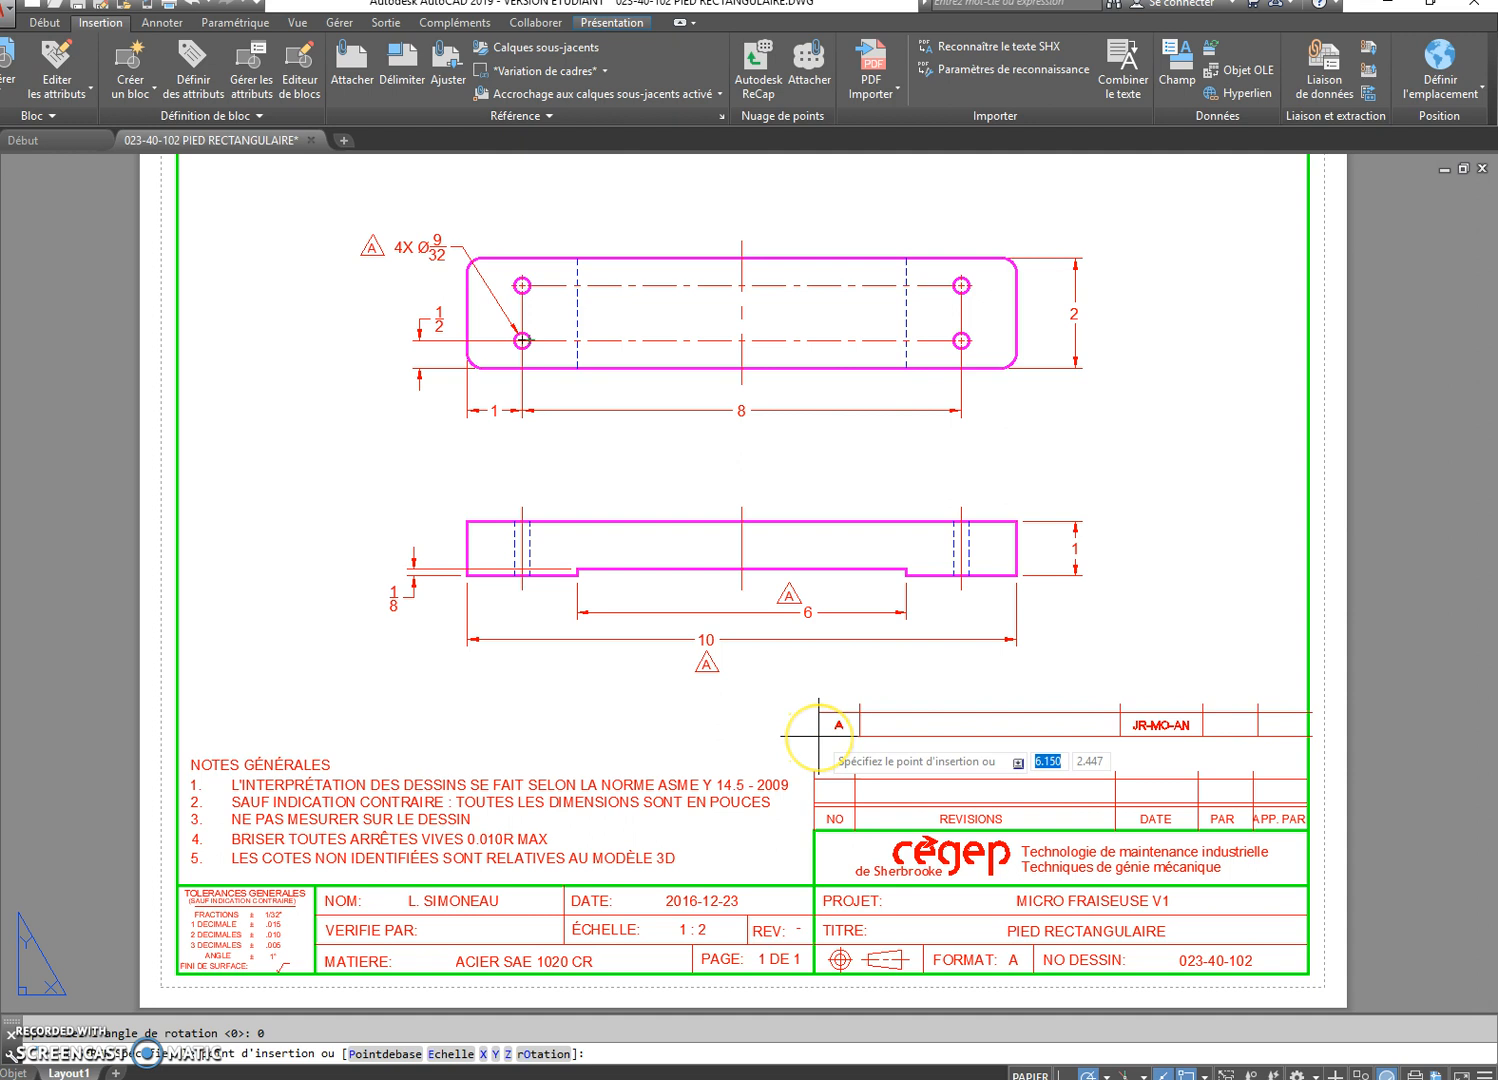
scroll(815, 737, up, 4)
mouse_move(818, 737)
middle_down()
mouse_move(388, 558)
mouse_move(320, 550)
middle_up()
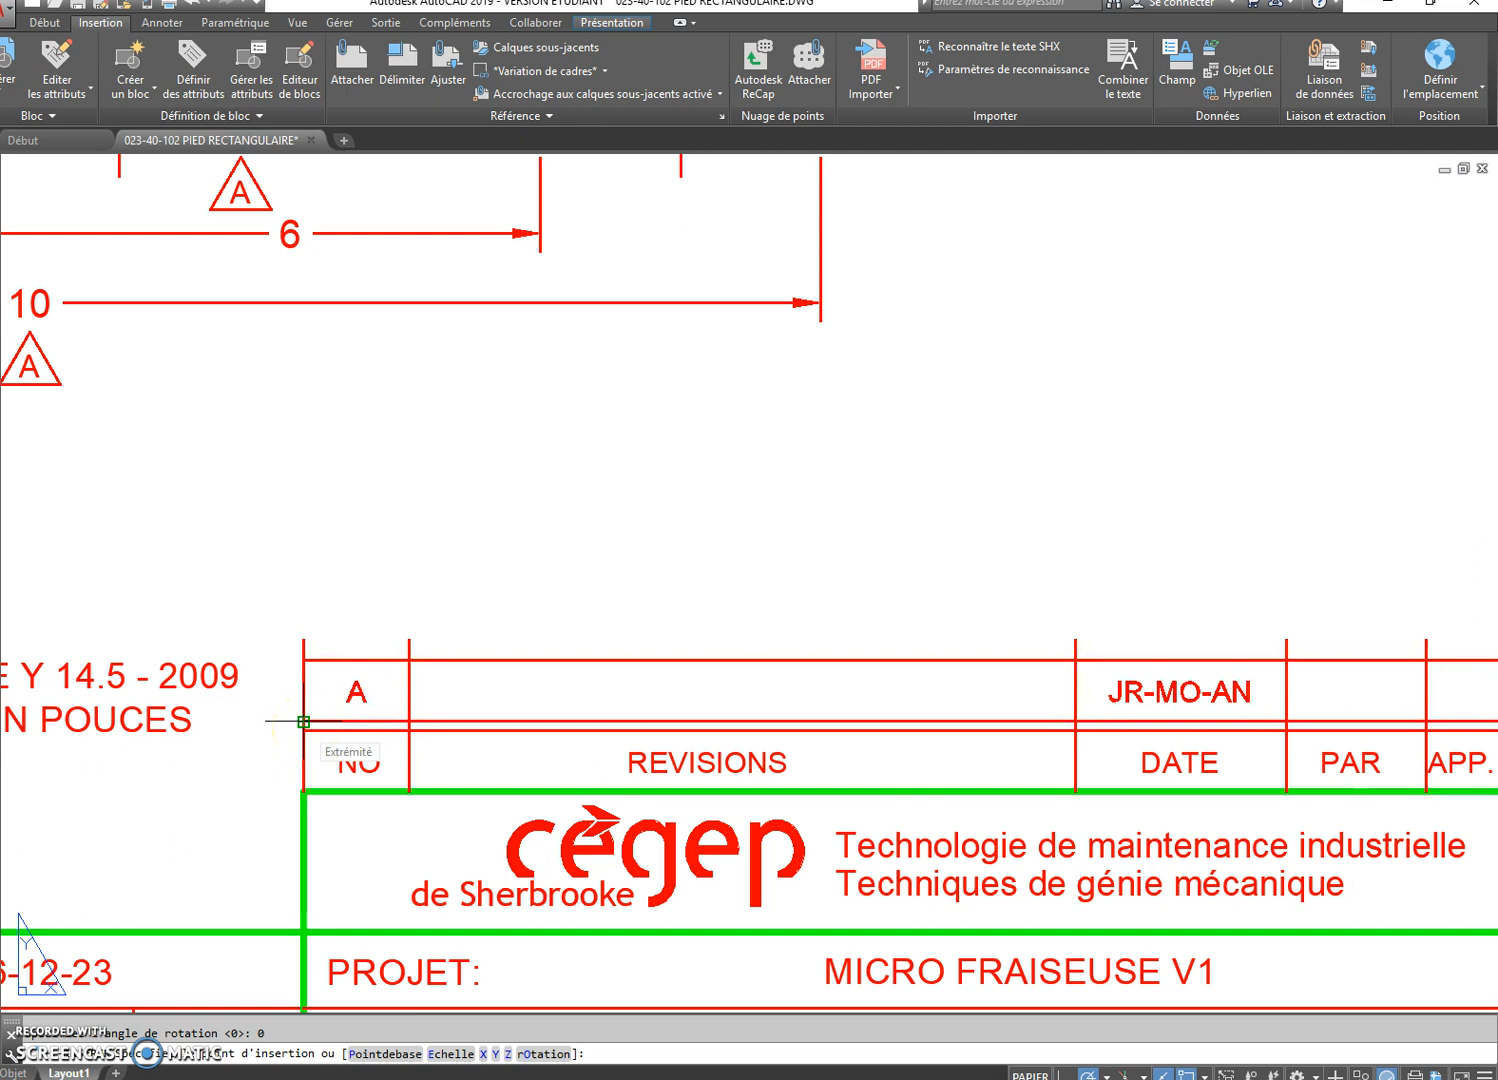
click(303, 721)
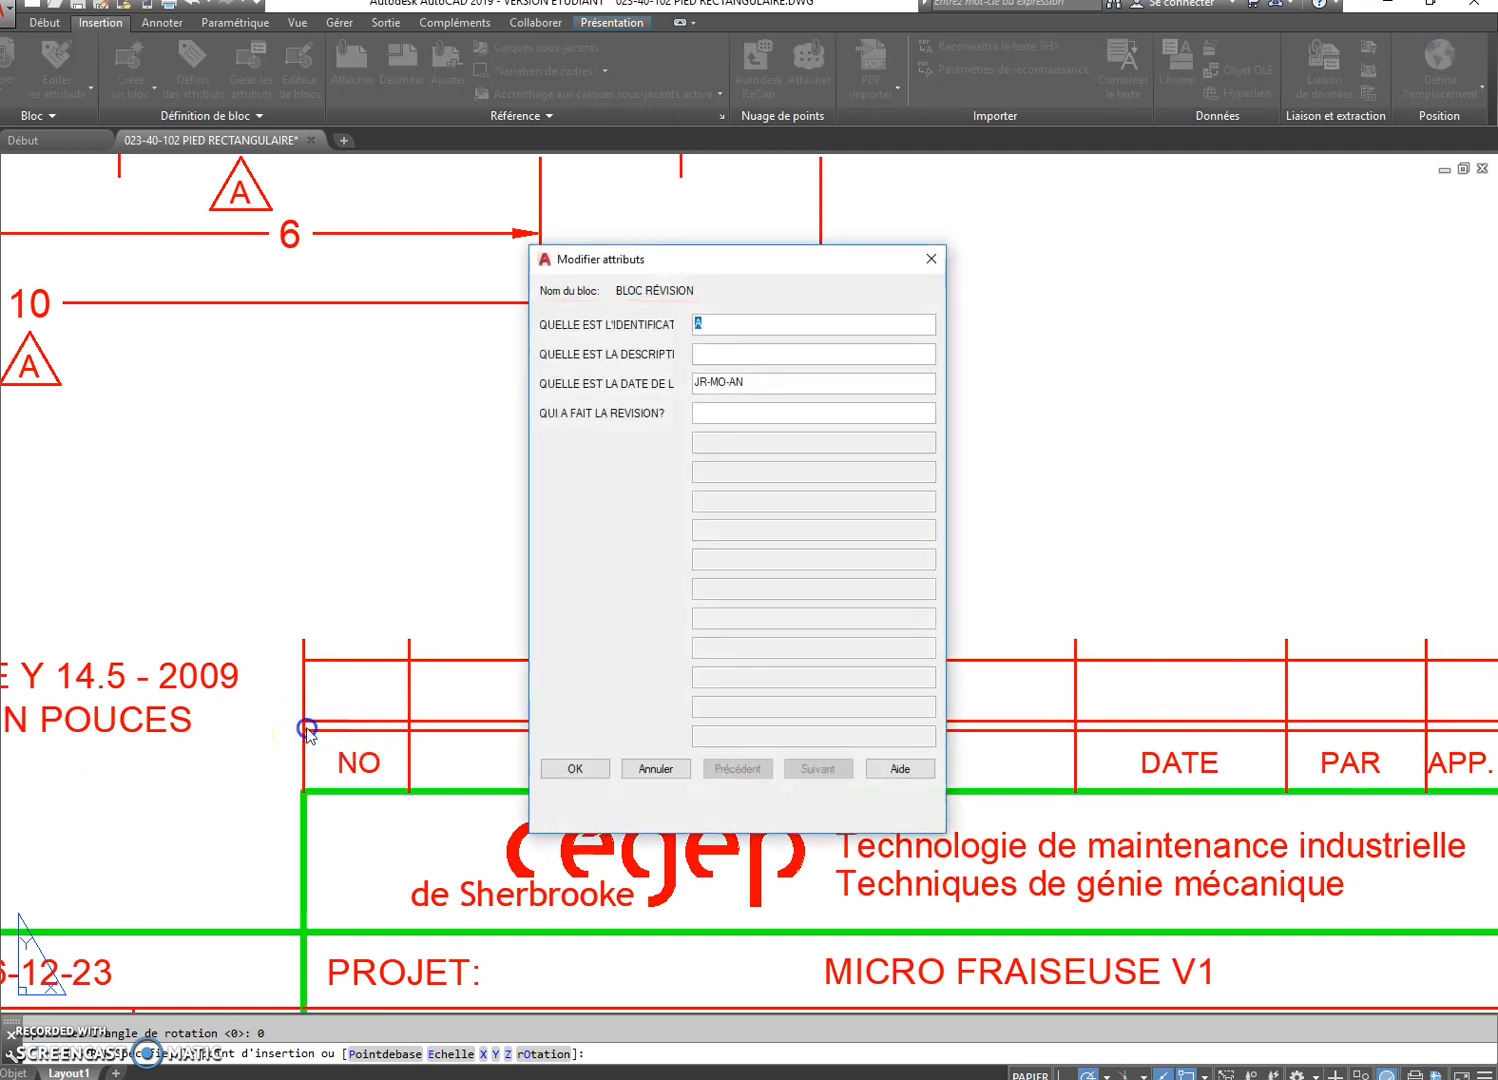
Keep A as the revision identifier and enter VOIR A/C# as the revision description
click(708, 322)
click(726, 358)
text(v)
key(BackSpace)
key(BackSpace)
key(BackSpace)
key(BackSpace)
key(BackSpace)
key(BackSpace)
key(BackSpace)
text(VOIR A/C#)
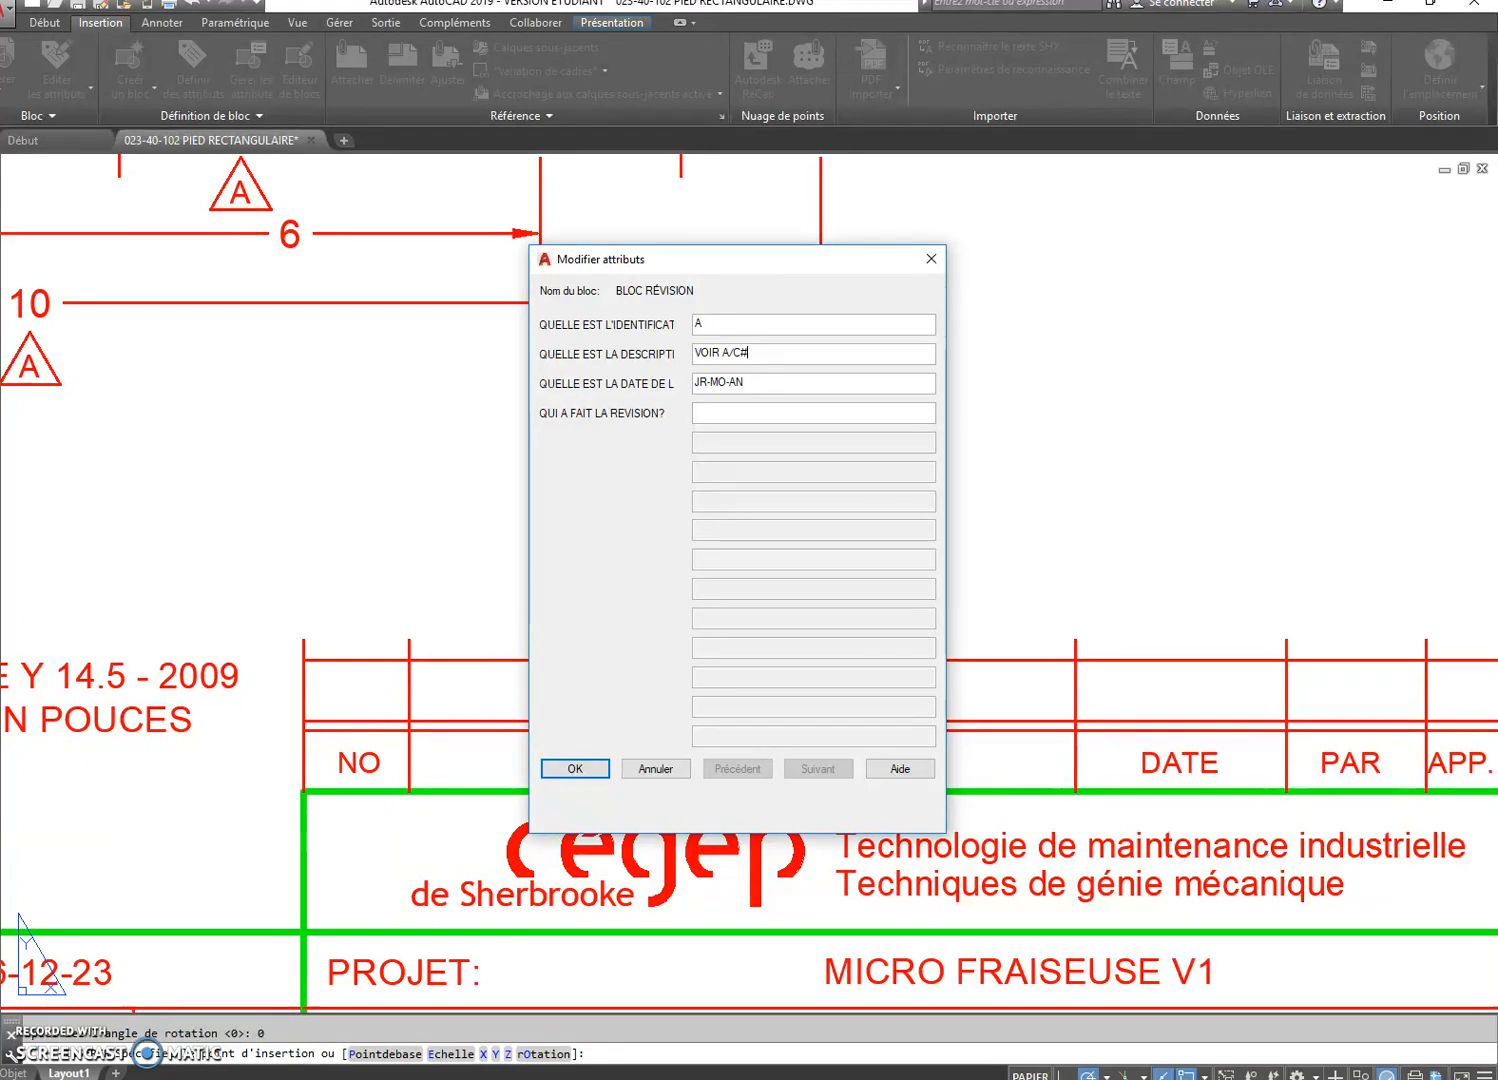
Replace the revision description with CHNAGEMENT LONGUEUR, AJOUT 2 TROUS
drag(734, 353, 692, 353)
key(BackSpace)
text(CHNAGEMENT LONGUEUY)
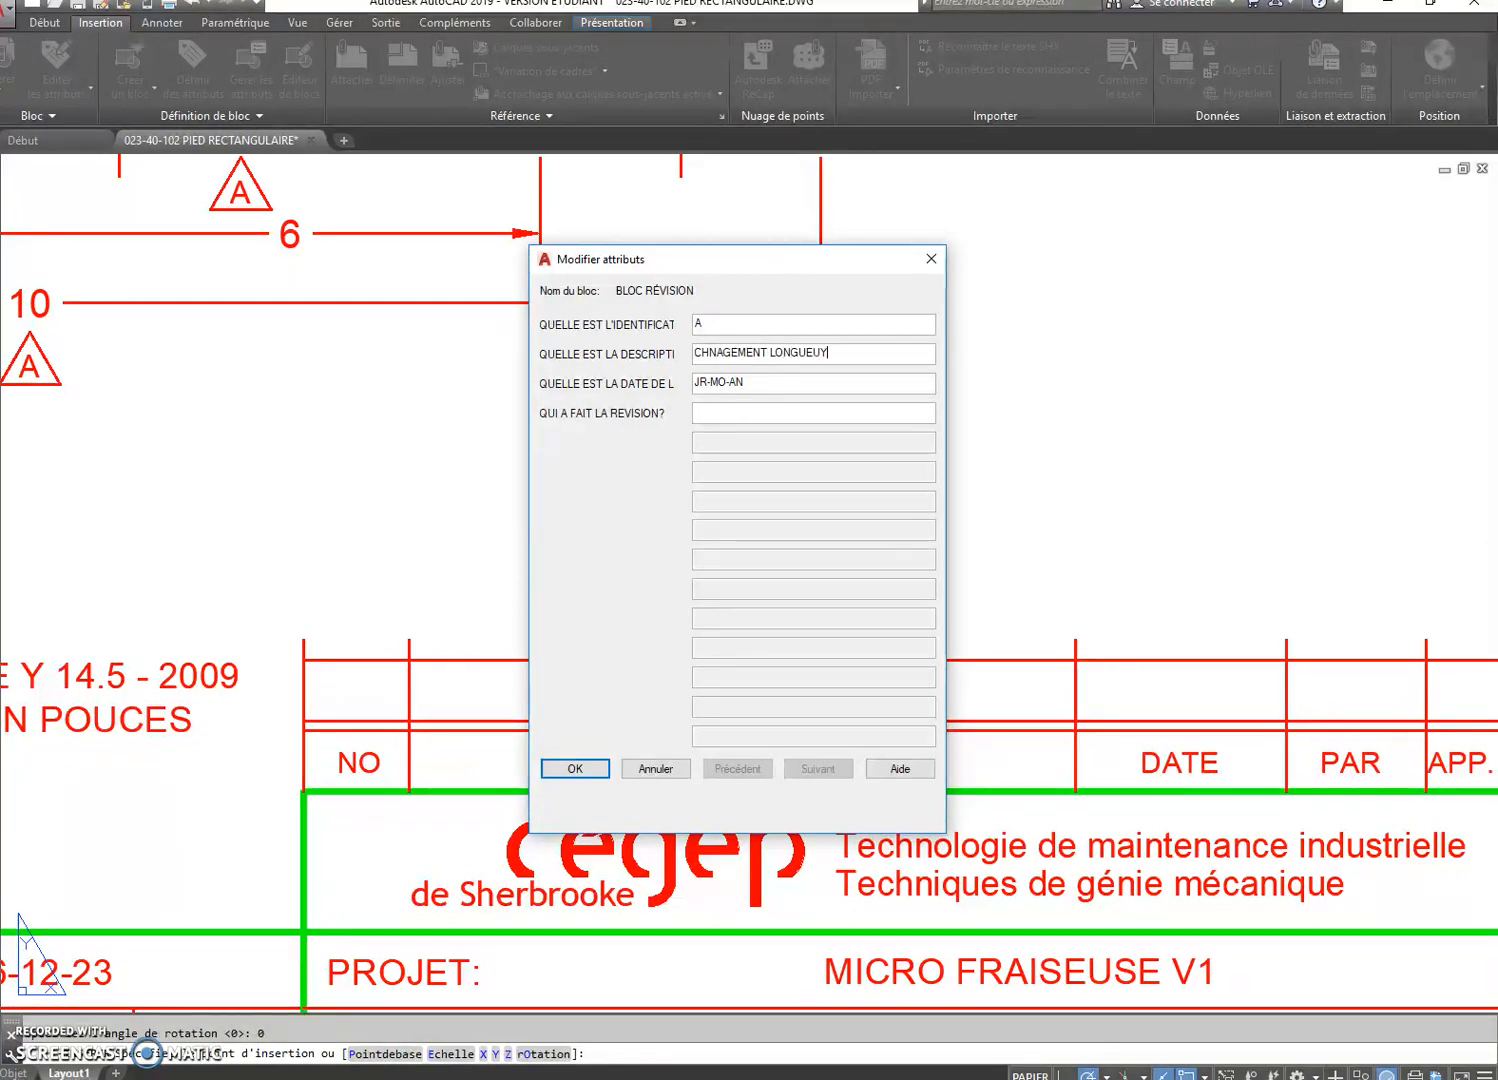
key(BackSpace)
text(R, AJOUT 2 TROUS)
Set the revision date to 2019-01-08, enter the reviser's initials, and accept the block attributes
drag(857, 382, 652, 388)
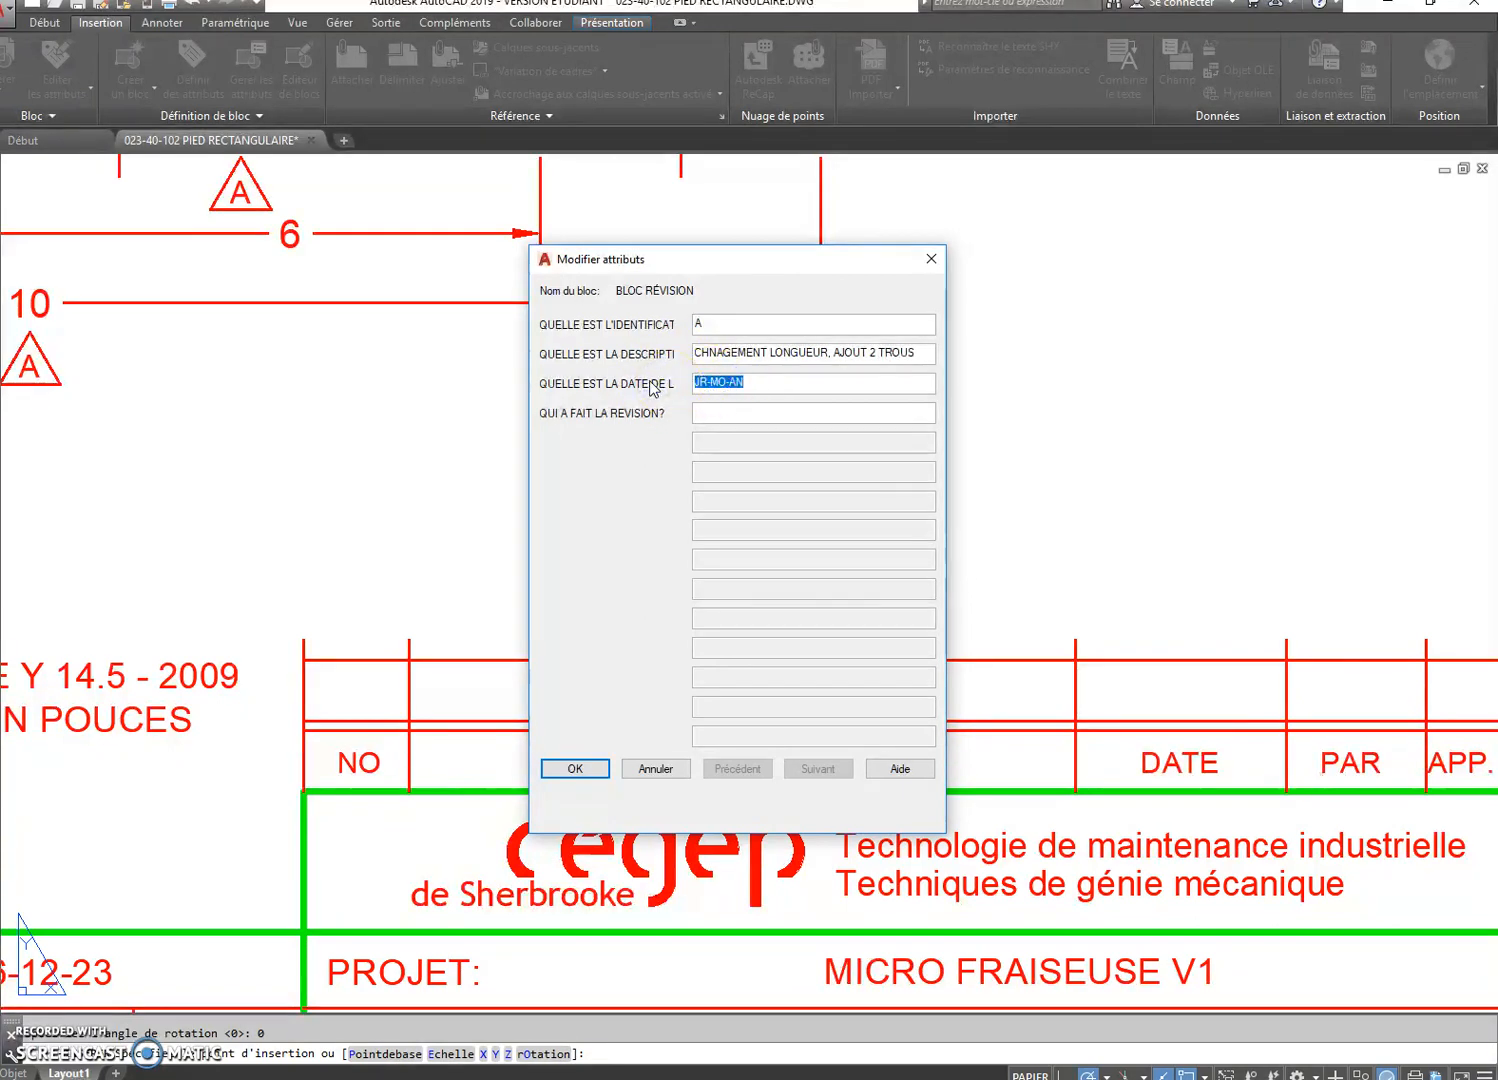
text(2019)
text(.B.)
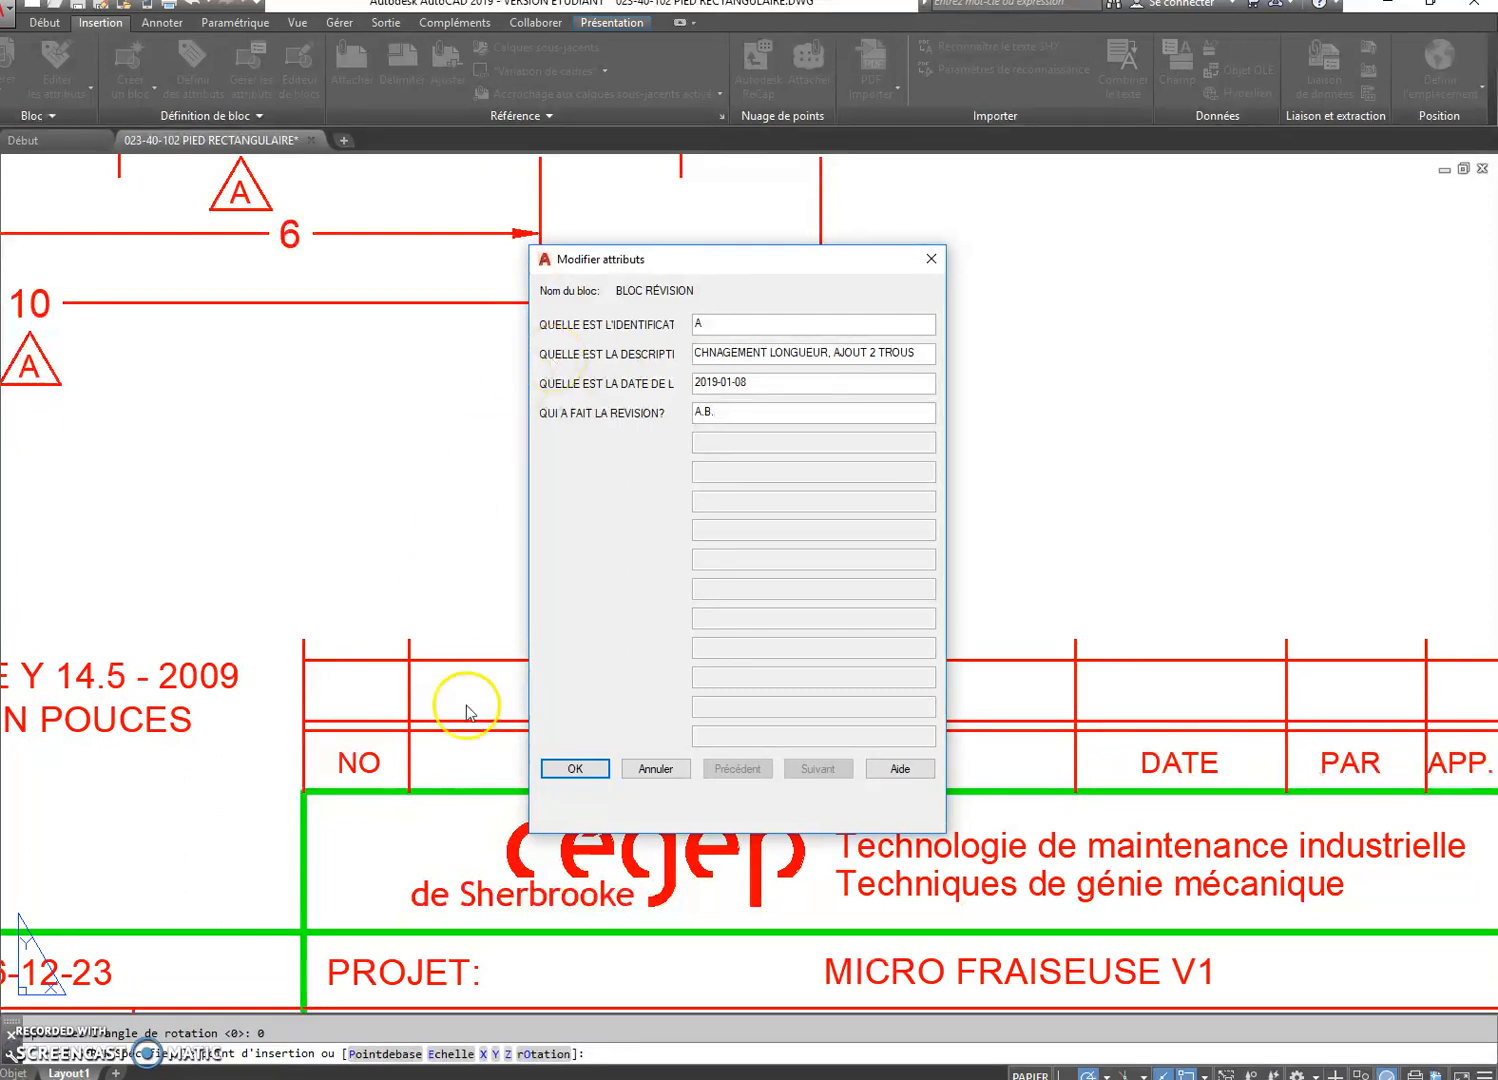
click(575, 768)
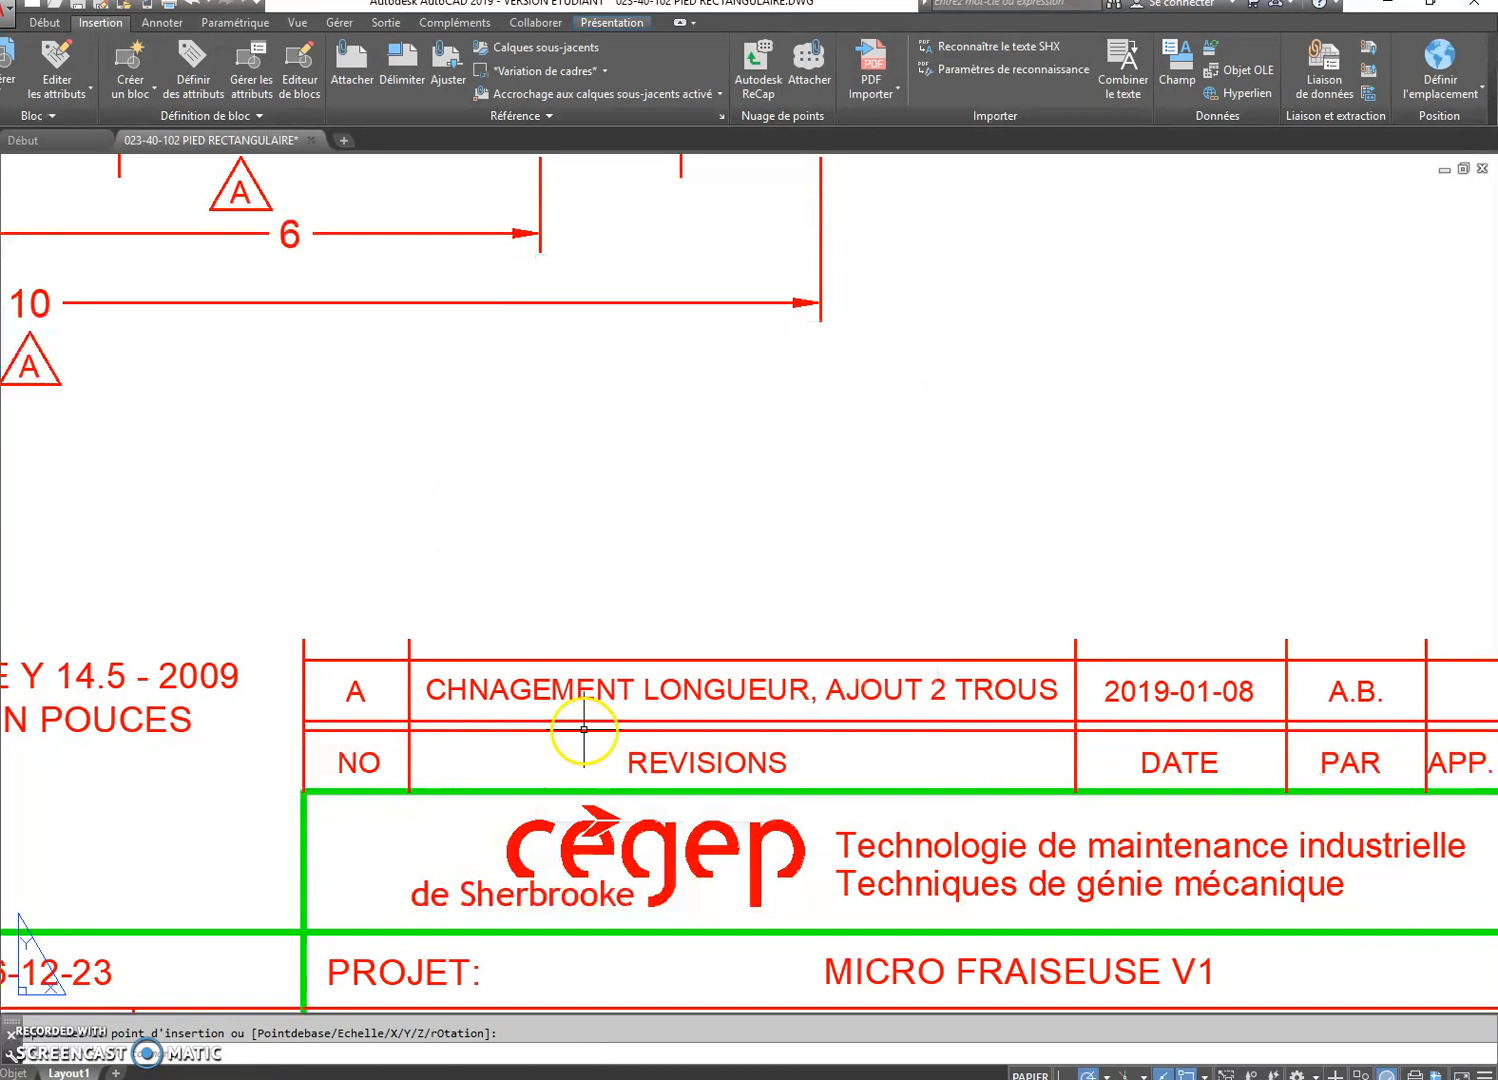
Correct the inserted revision block's REVISION attribute to CHANGEMENT LONGUEUR, AJOUT 2 TROUS
scroll(672, 555, down, 4)
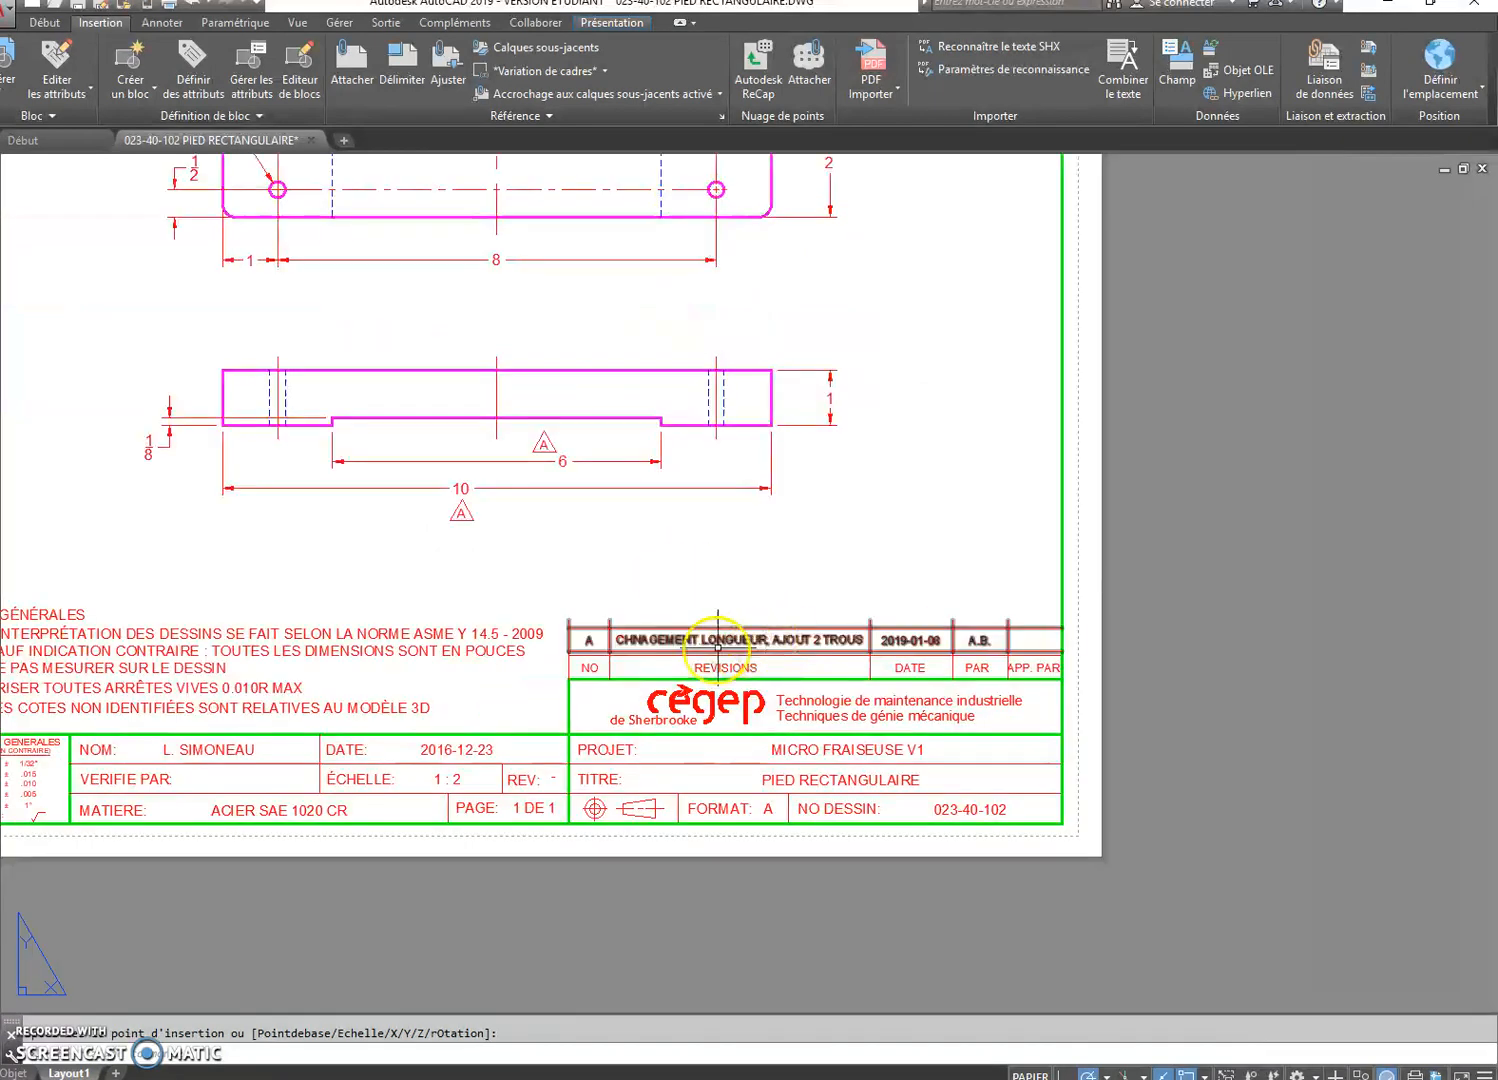
double_click(665, 636)
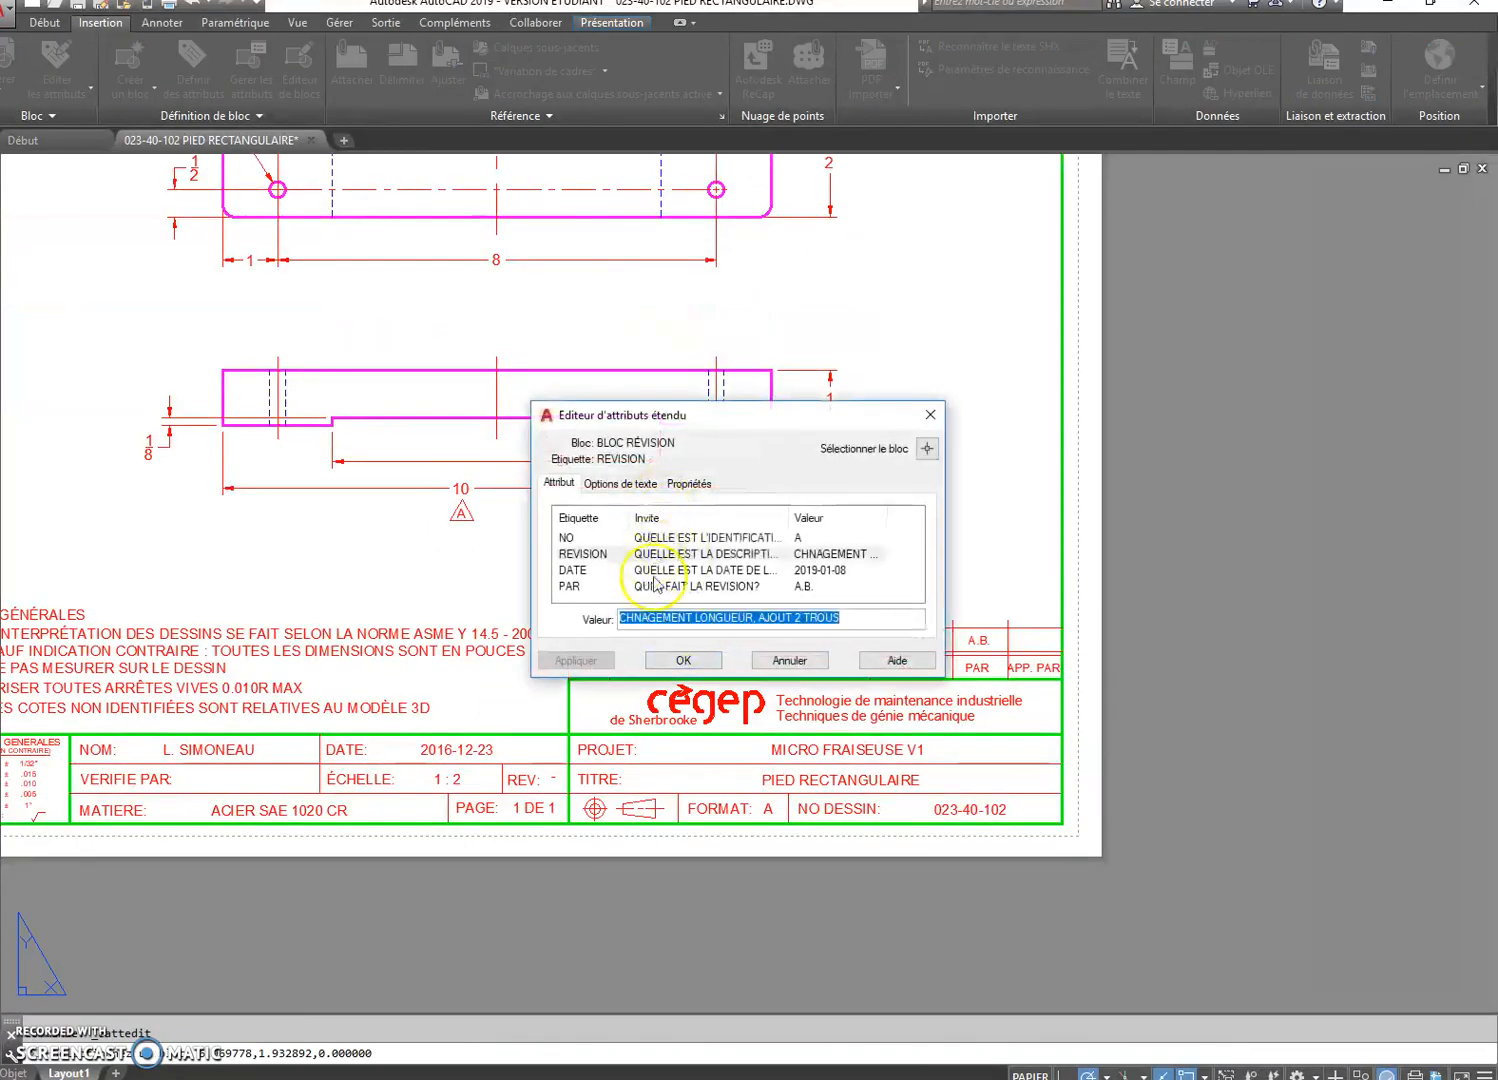
click(640, 617)
key(BackSpace)
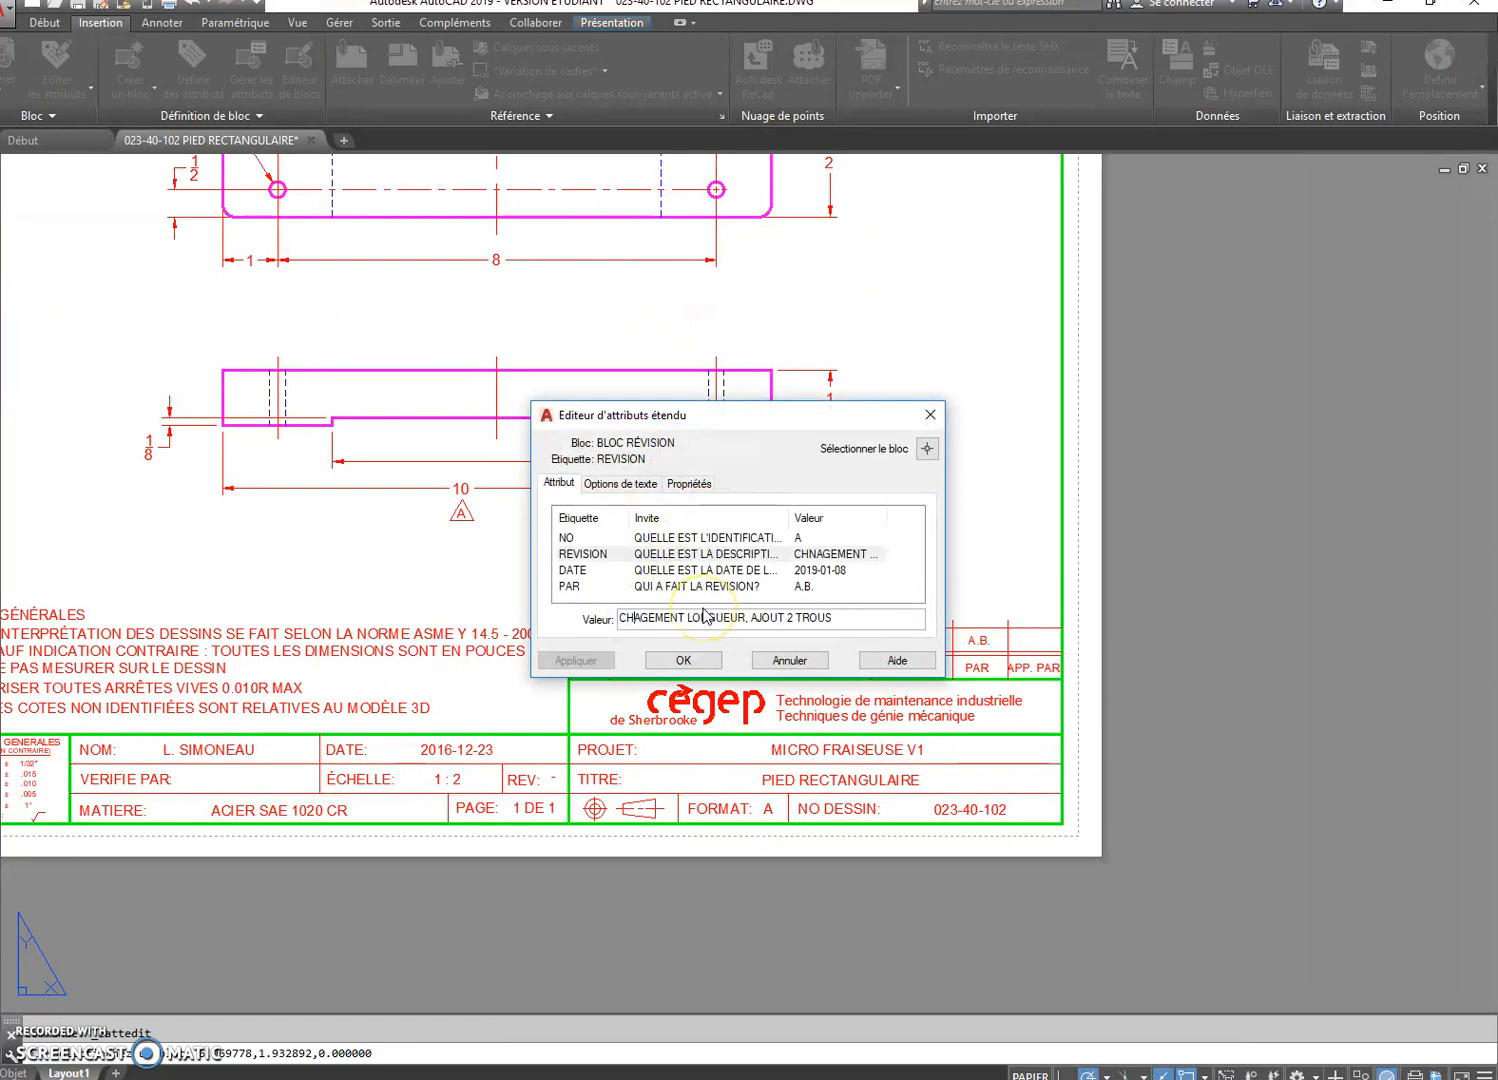
text(N)
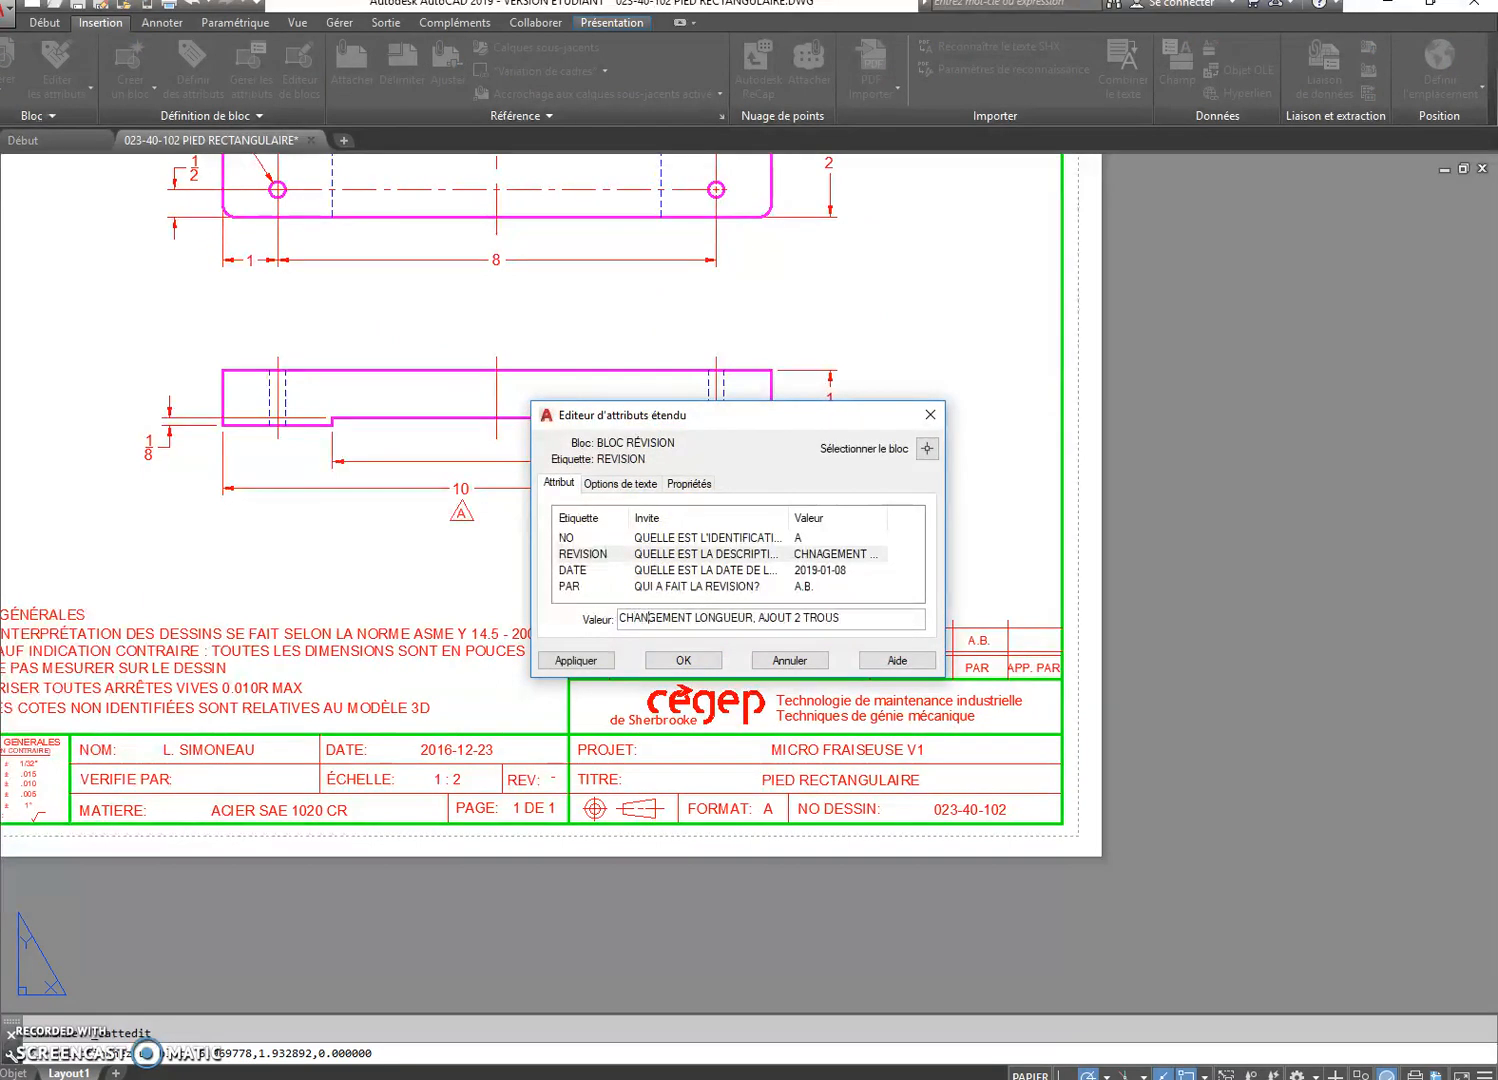
click(683, 660)
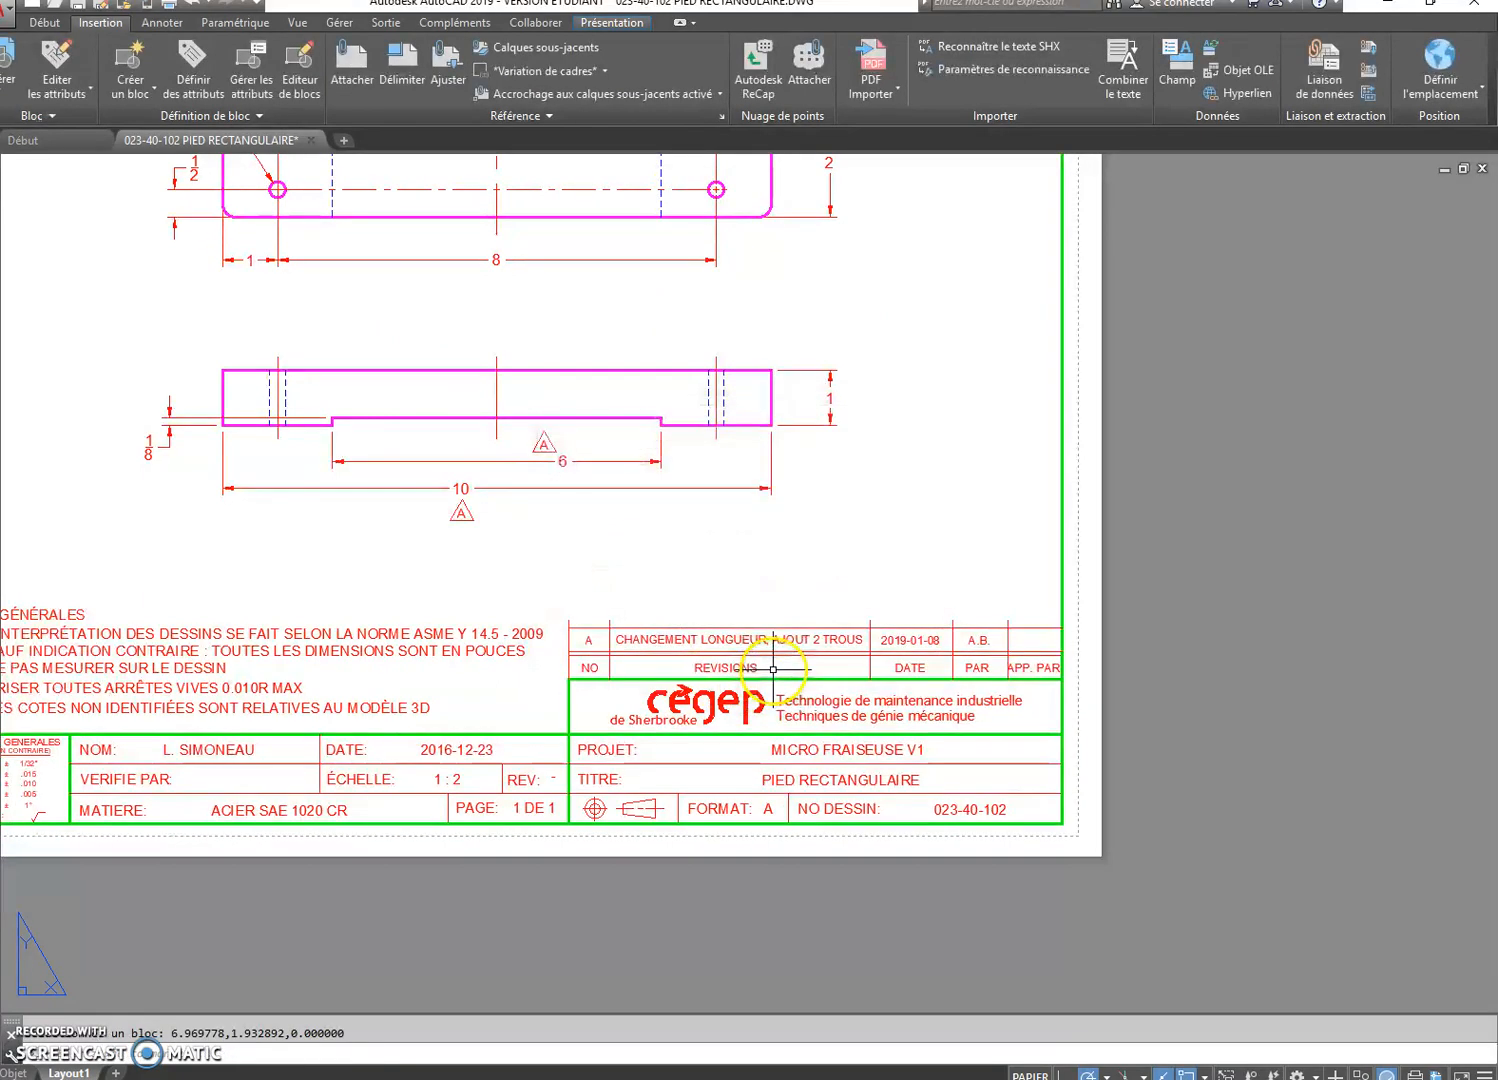
click(722, 637)
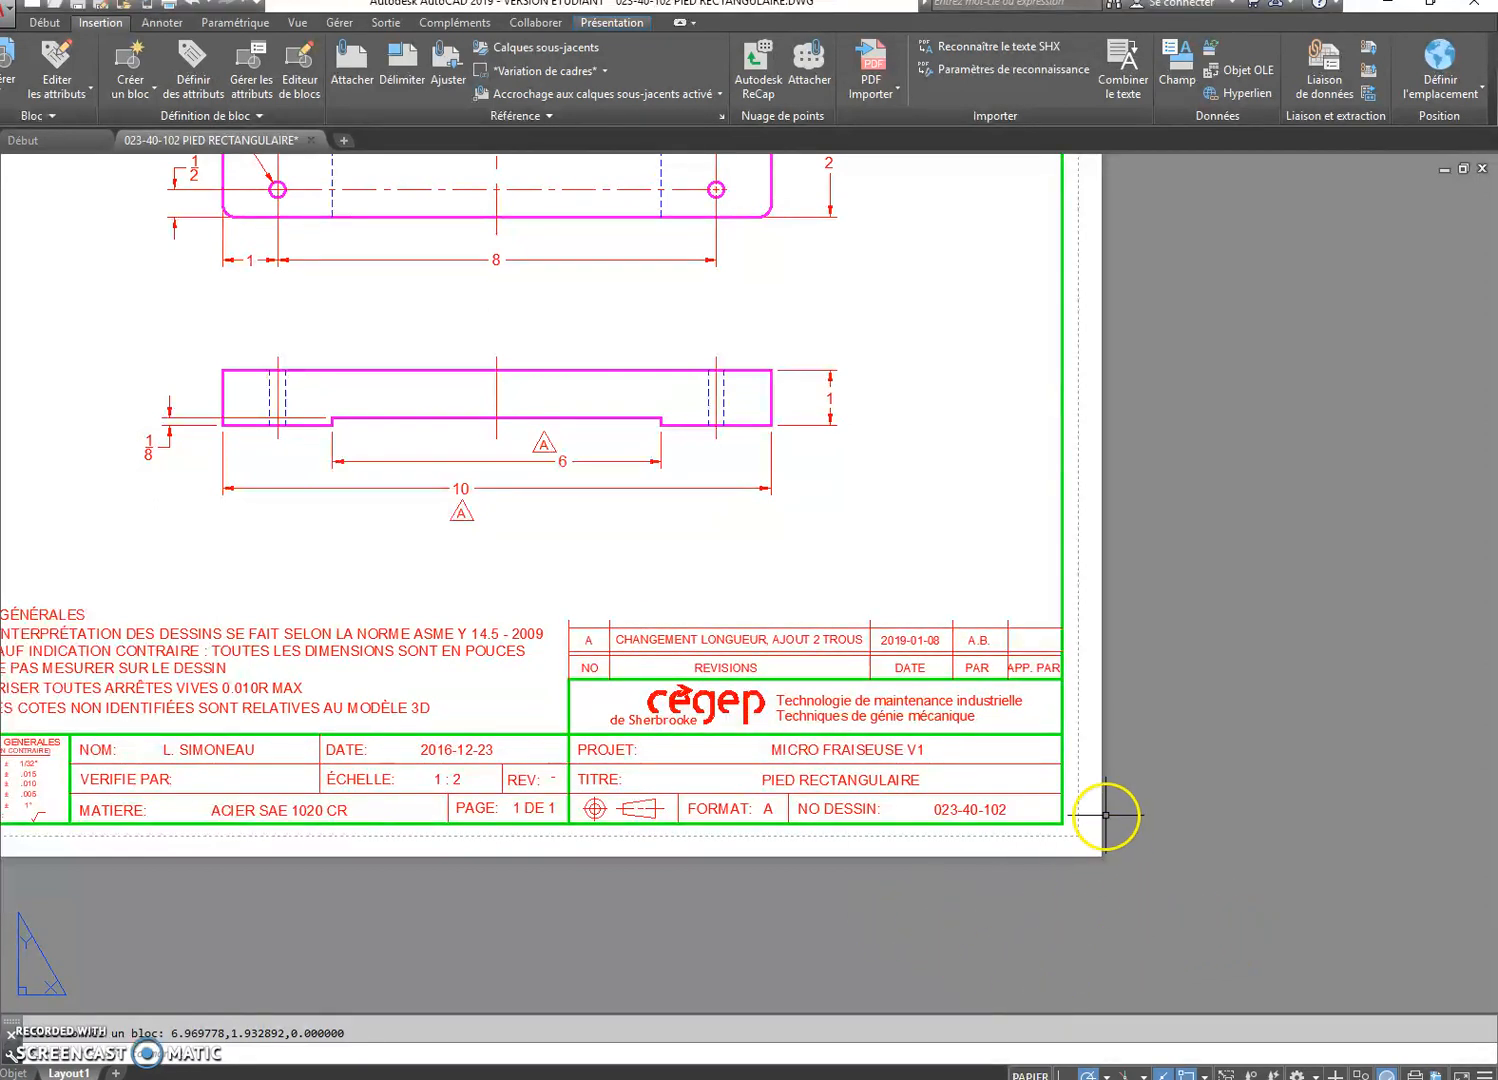
Set the REV attribute of the CADRE A title block to A
middle_click(1197, 597)
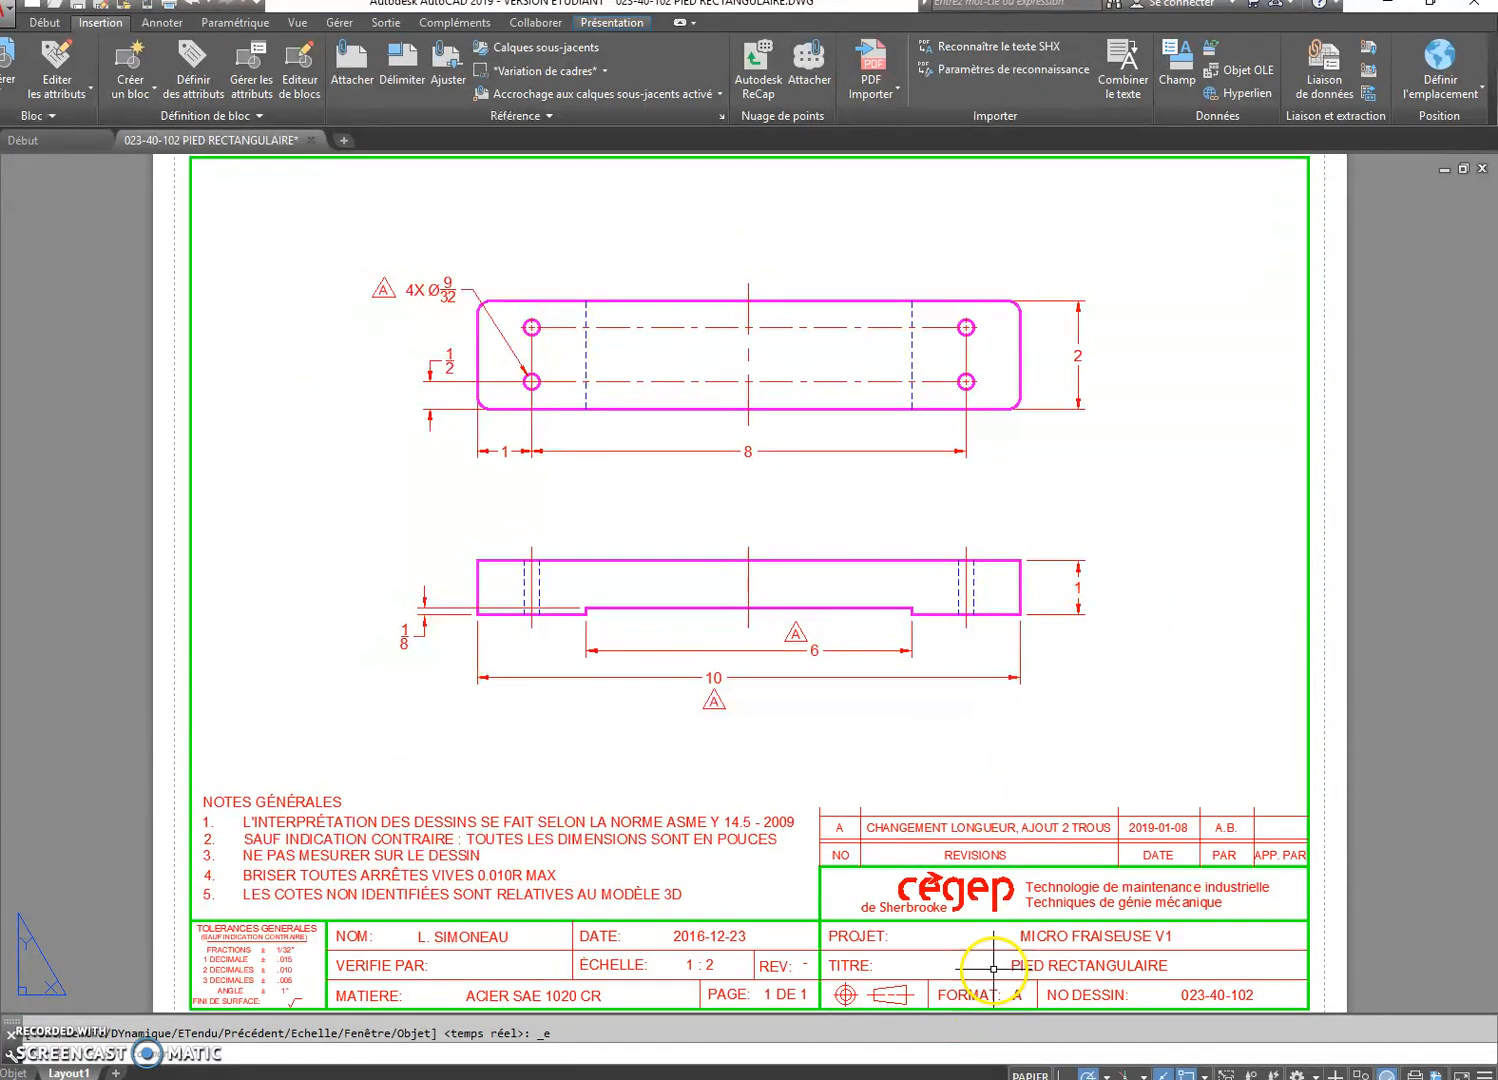
middle_drag(1000, 953, 991, 896)
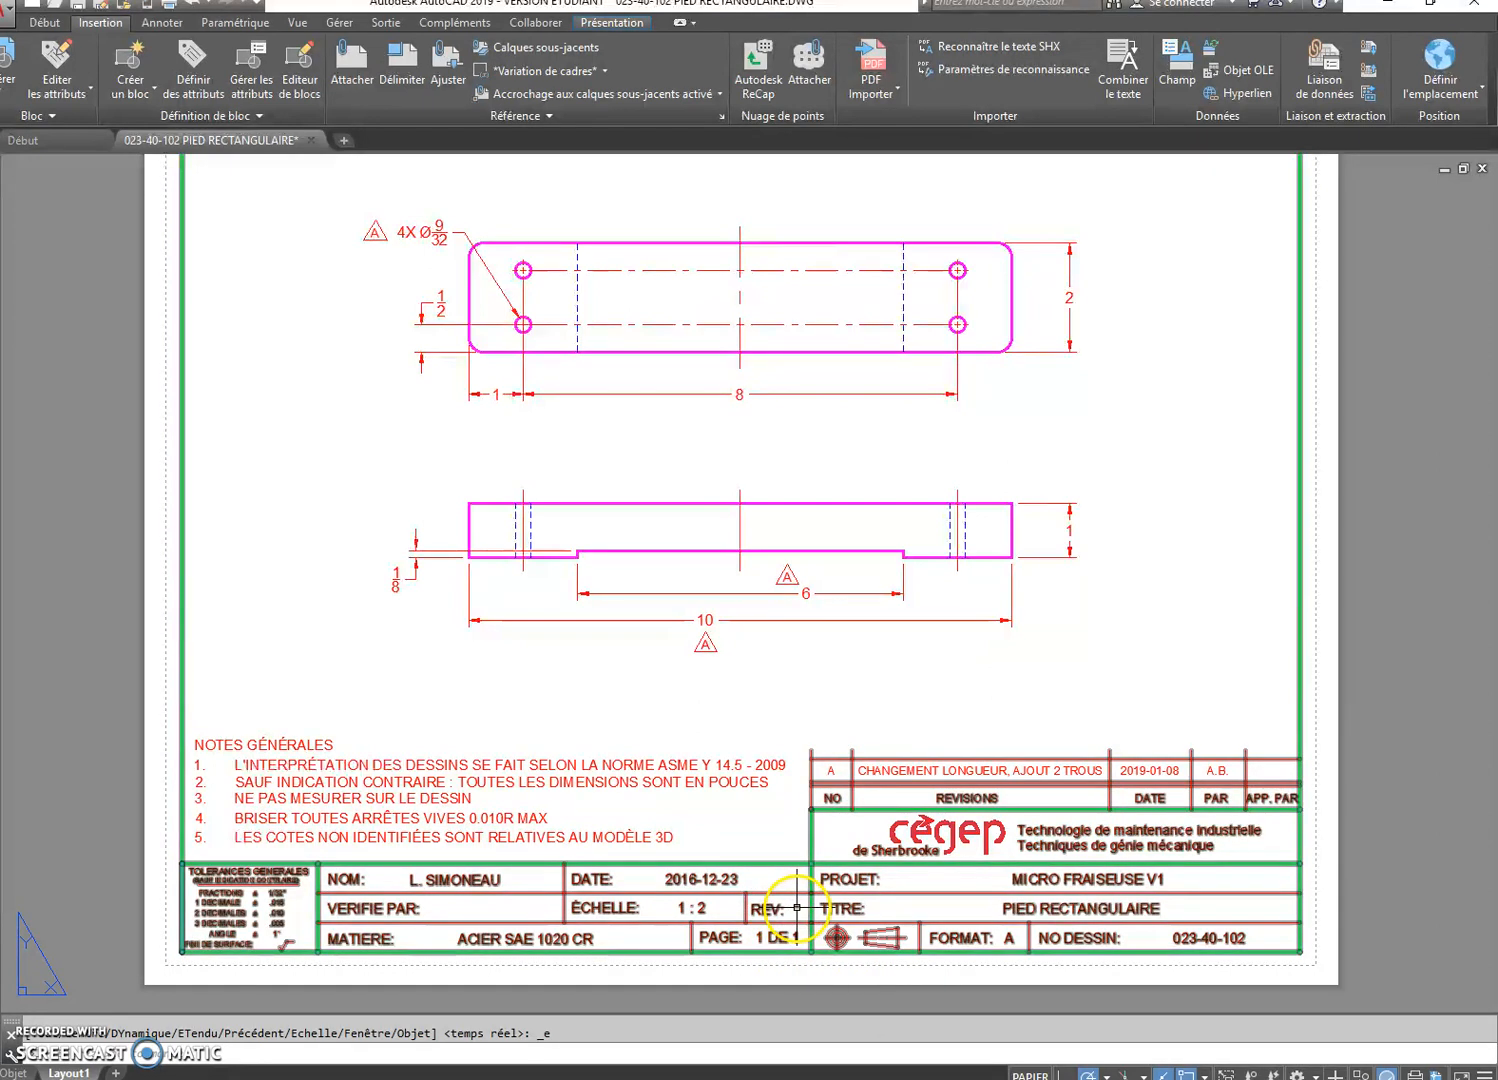
double_click(797, 907)
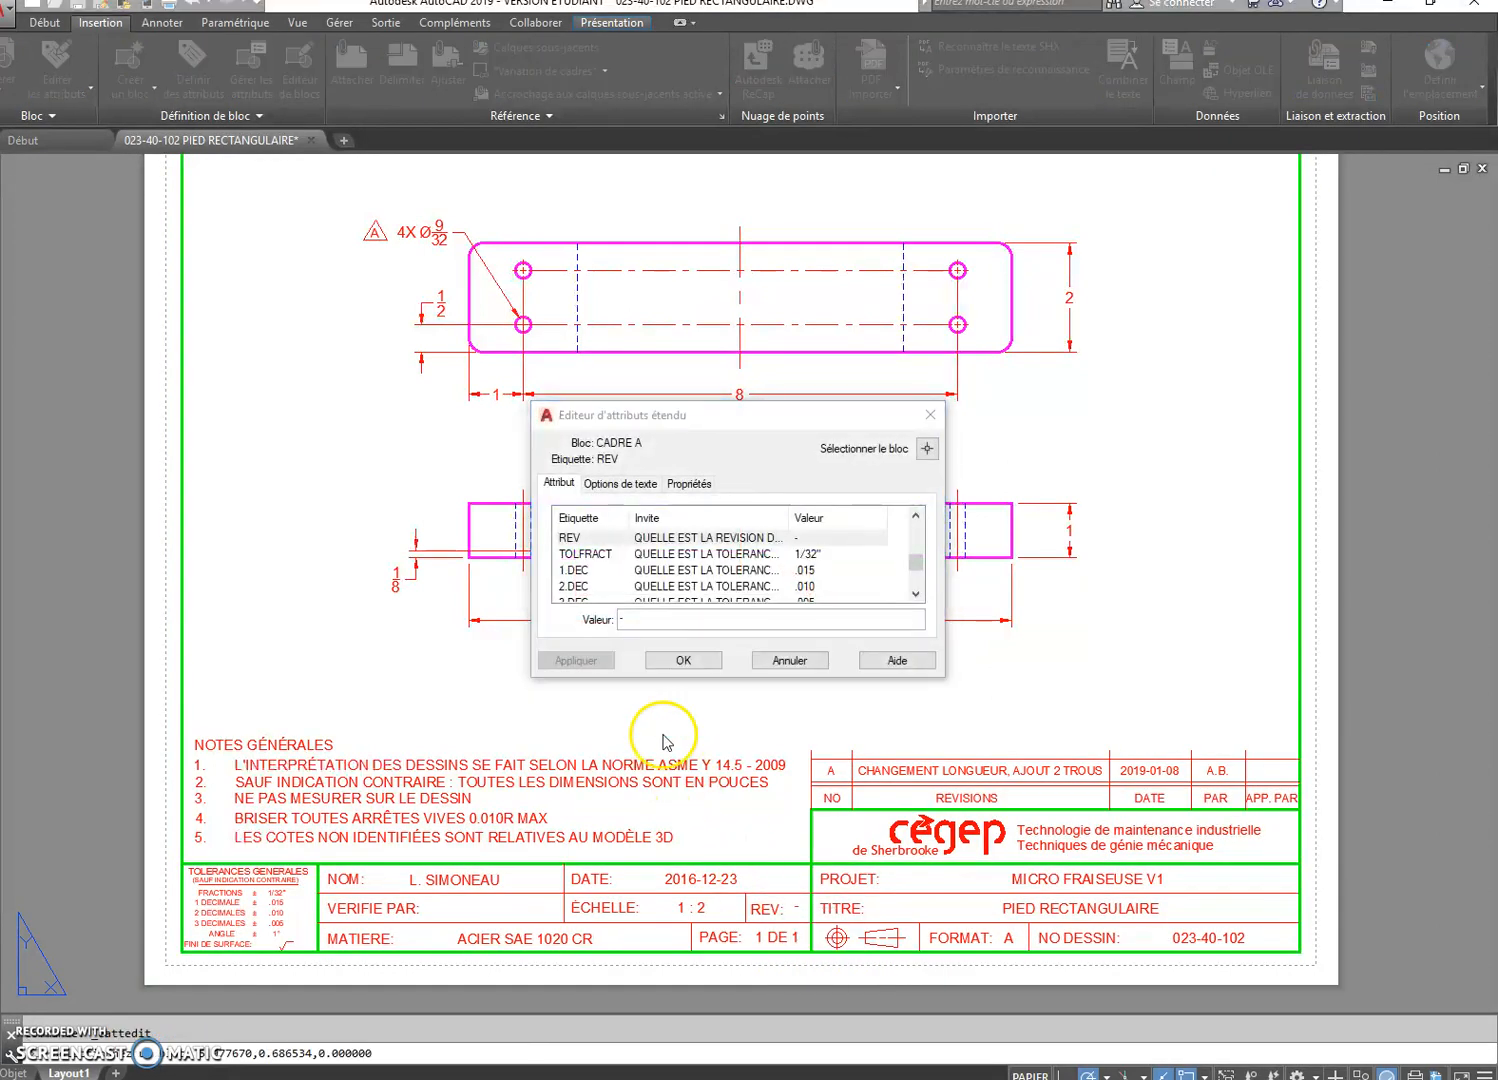
click(655, 619)
text(A)
click(660, 660)
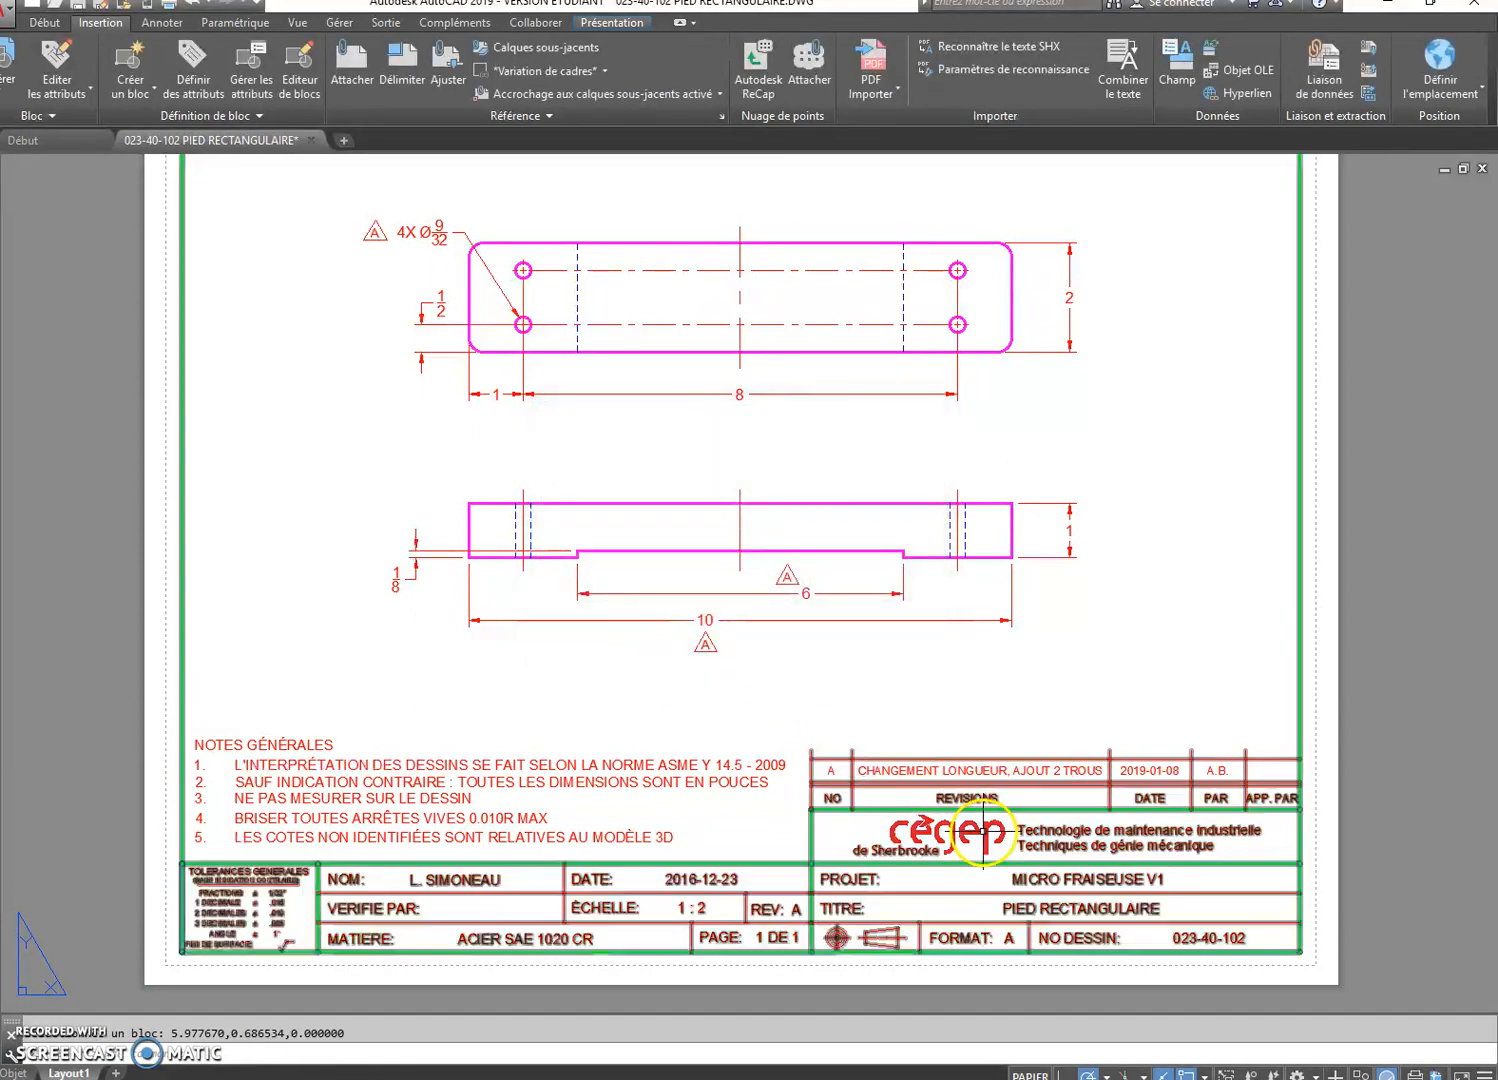
middle_click(1376, 674)
middle_click(1376, 674)
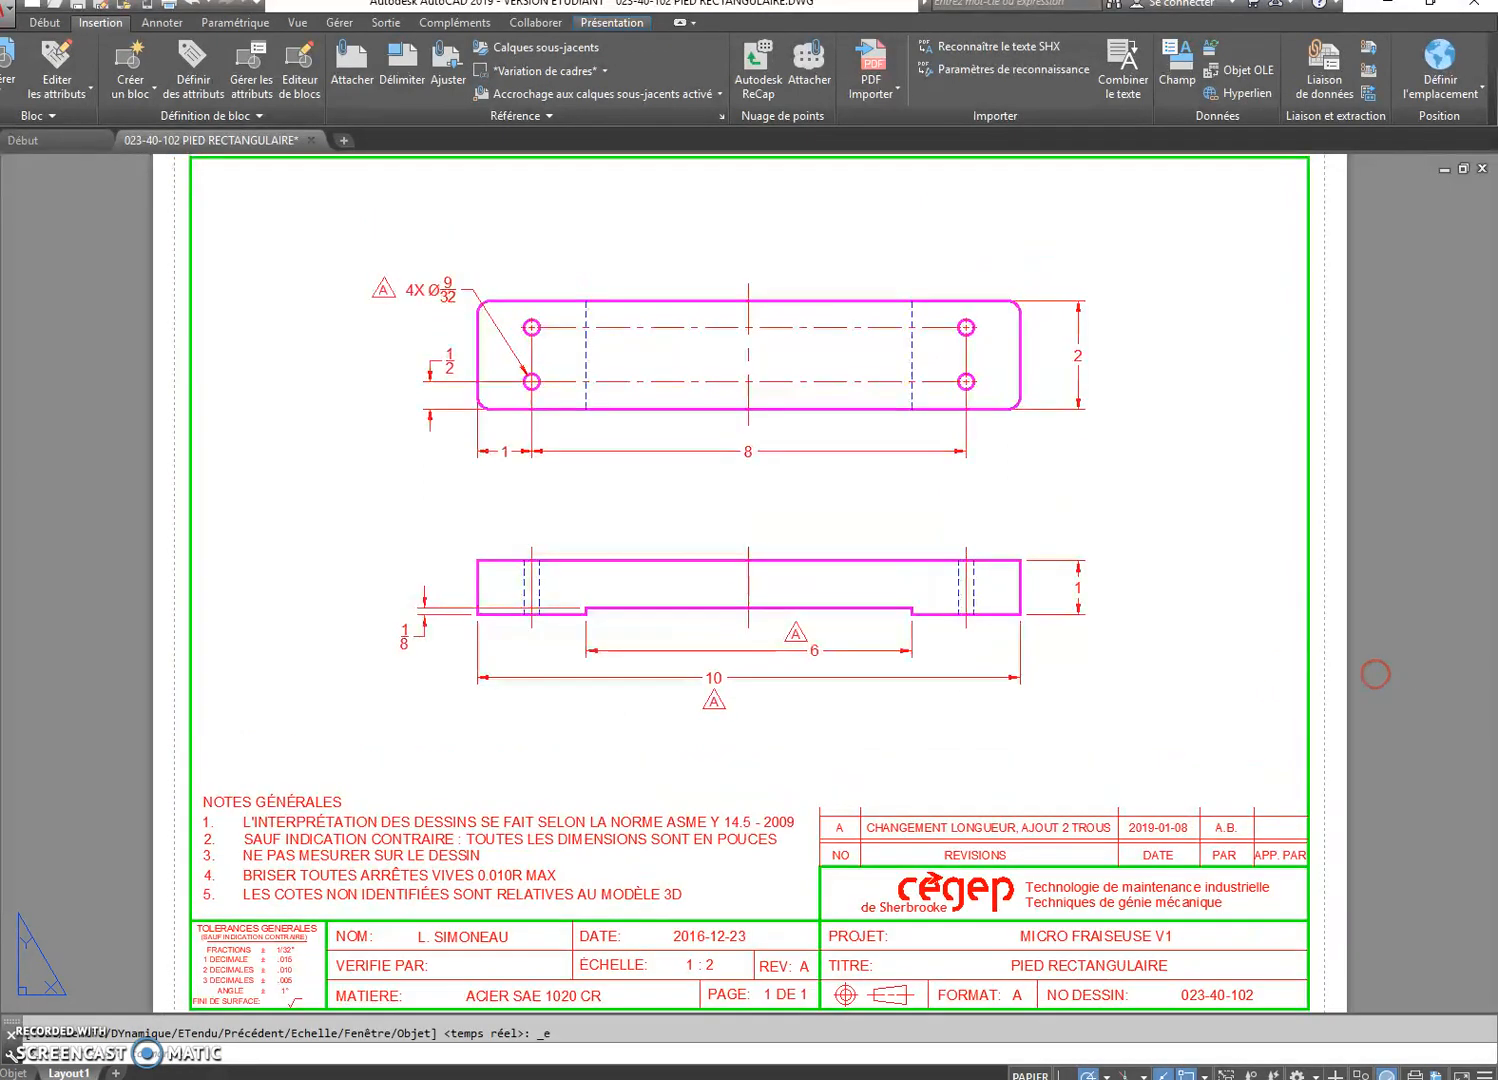